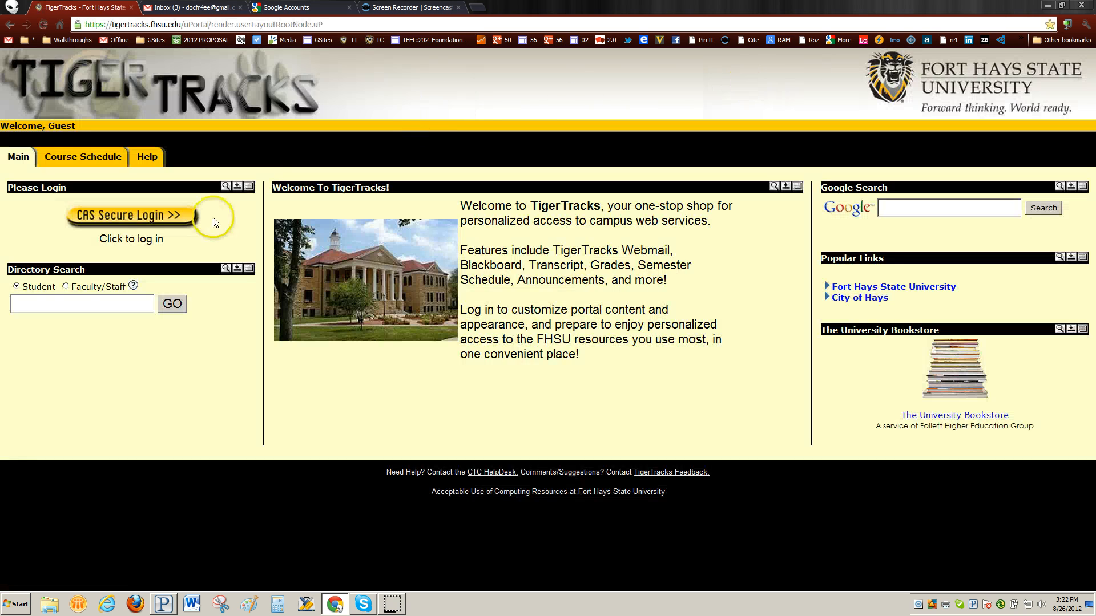
Search the TigerTracks Faculty/Staff directory for a staff member by full name.
{"action": "left_click", "coordinate": [49, 303]}
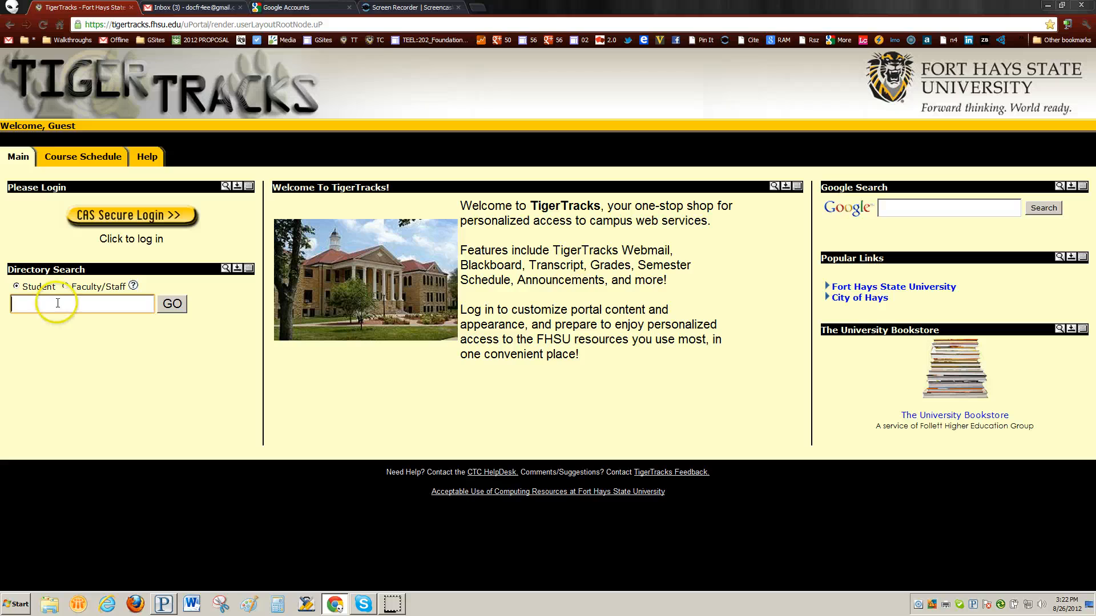
{"action": "left_click", "coordinate": [65, 287]}
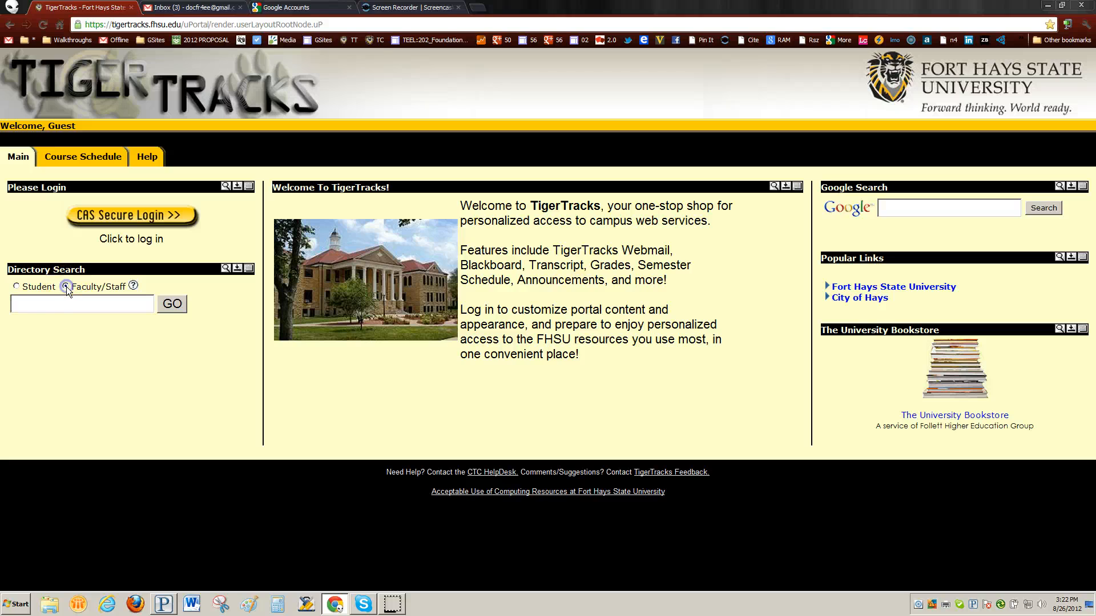
{"action": "left_click", "coordinate": [41, 306]}
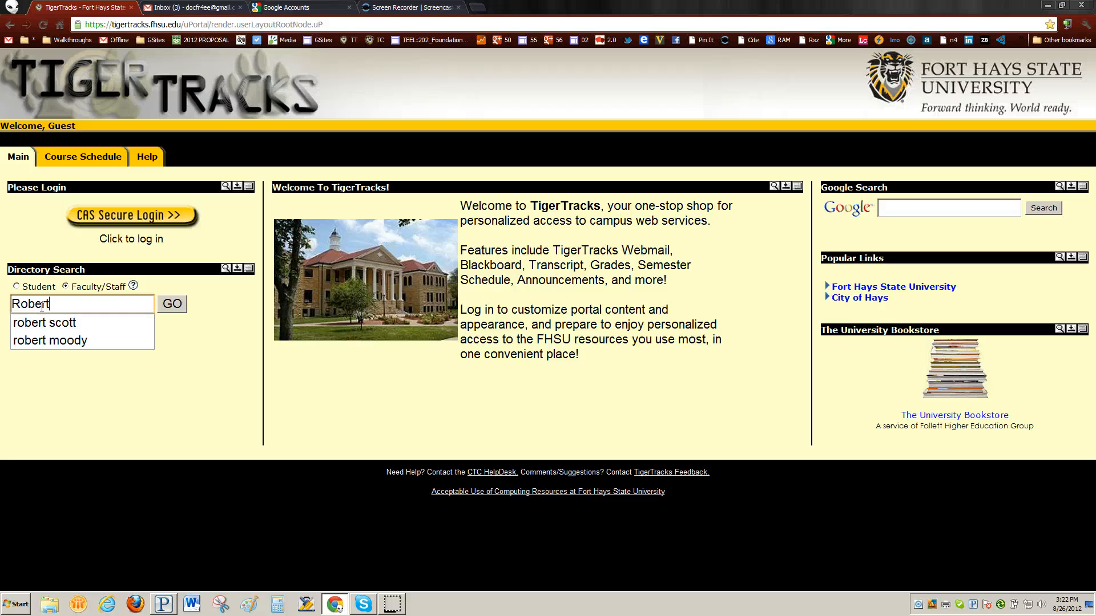
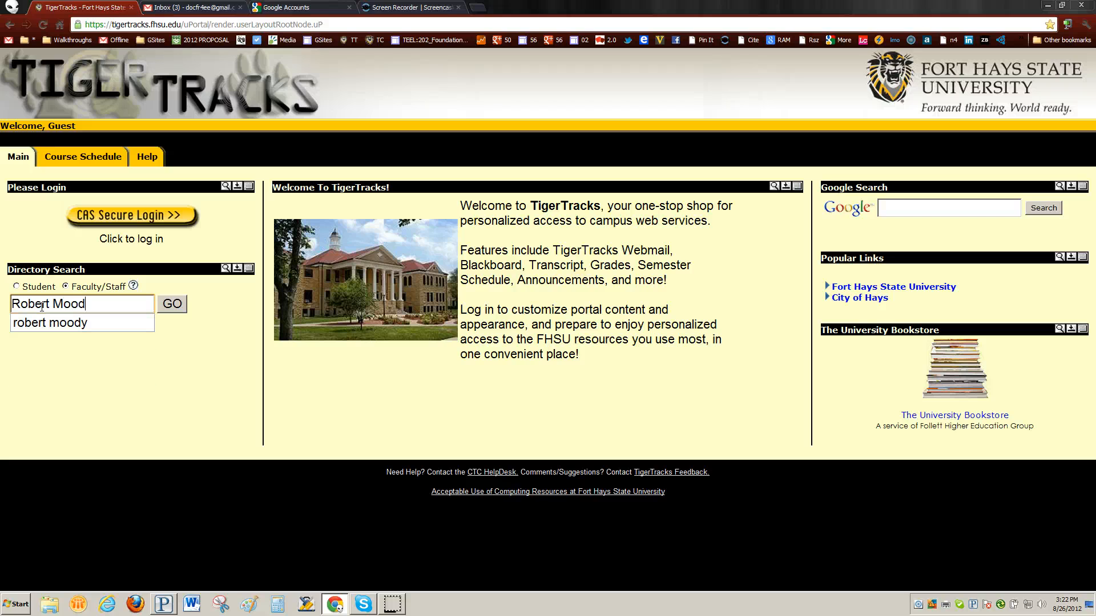
{"action": "left_click", "coordinate": [174, 306]}
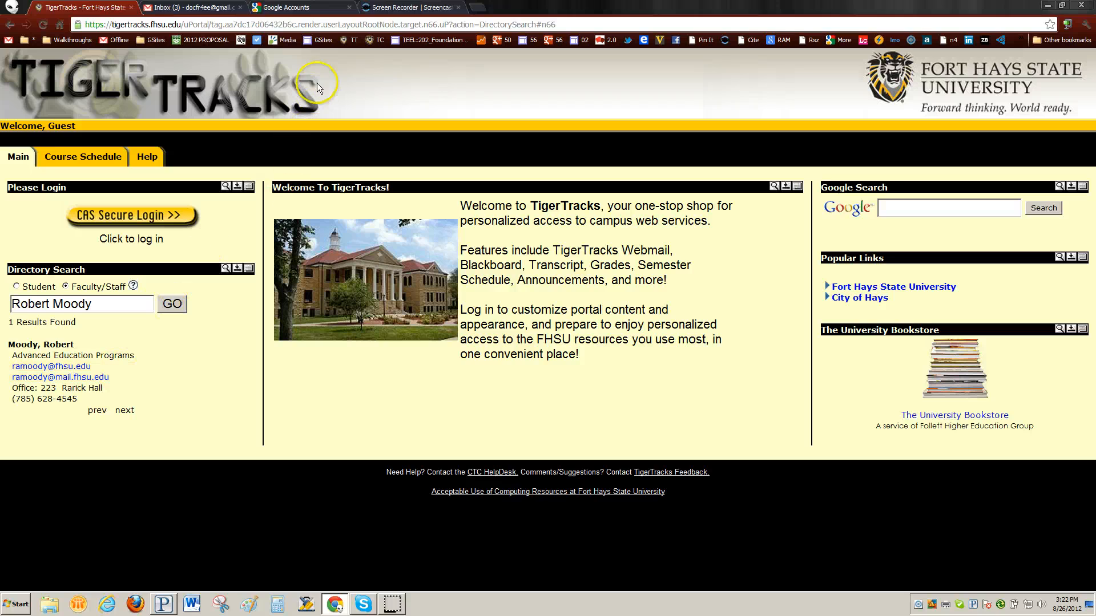
Sign in to an additional Google account using the saved university mail username and password.
{"action": "left_click", "coordinate": [281, 8]}
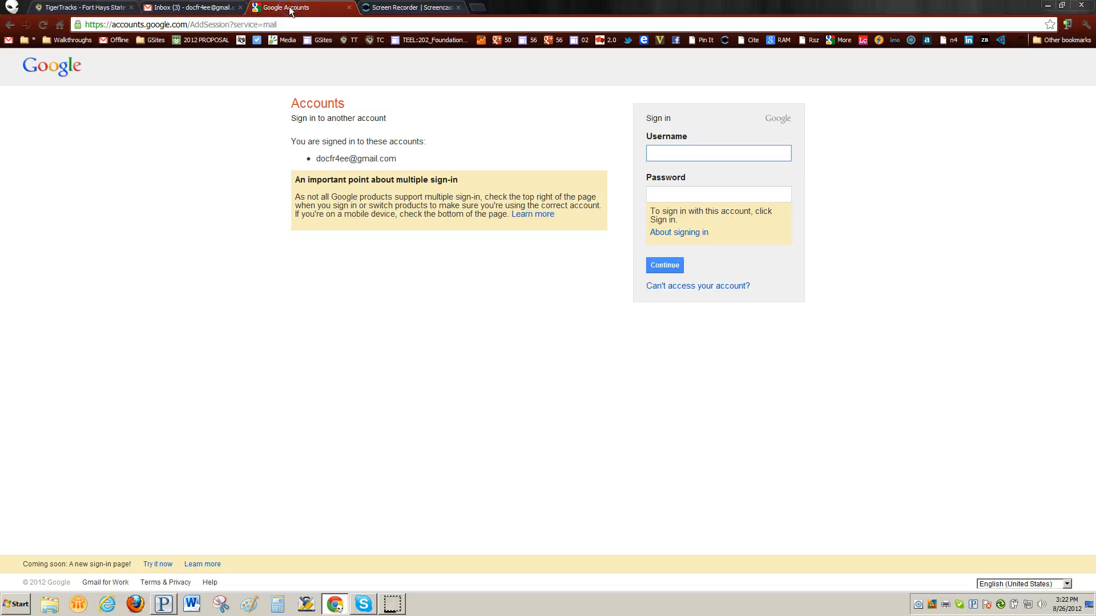
{"action": "left_click", "coordinate": [679, 152]}
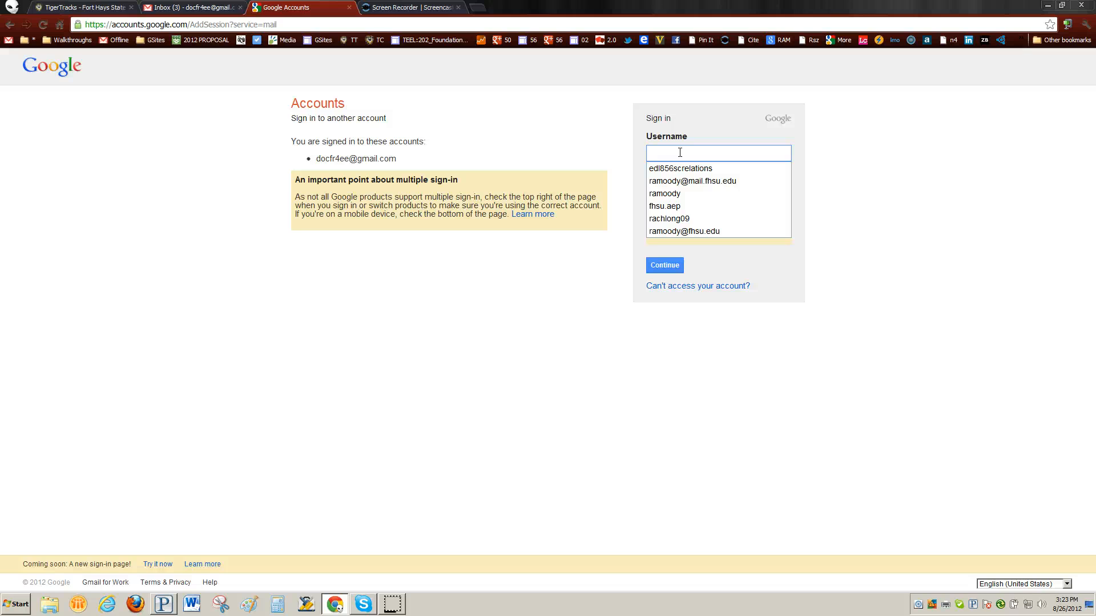
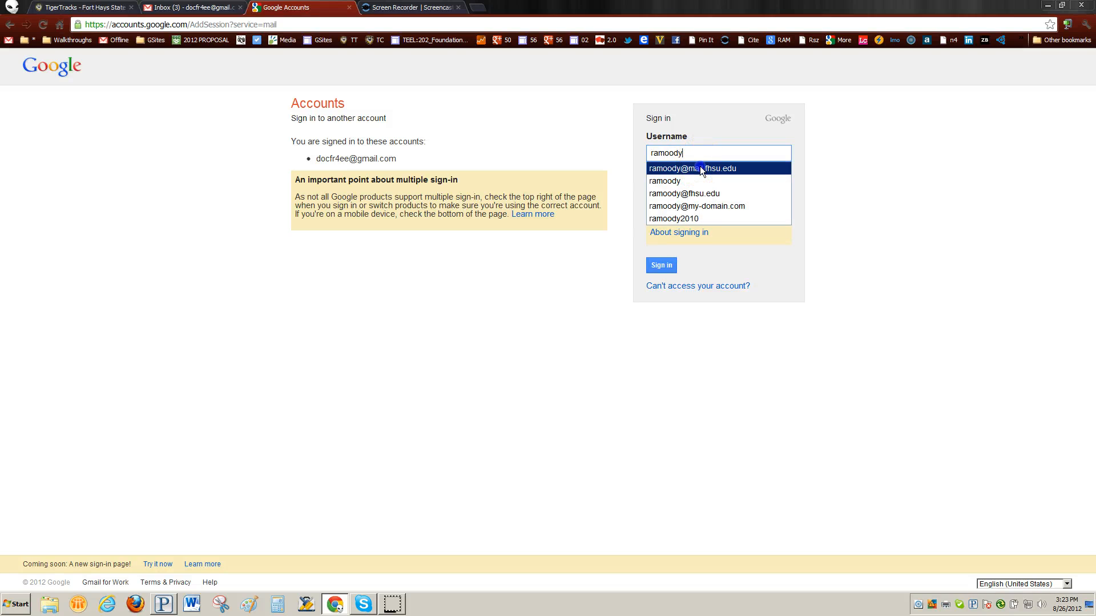
{"action": "left_click", "coordinate": [700, 166]}
{"action": "left_click", "coordinate": [664, 195]}
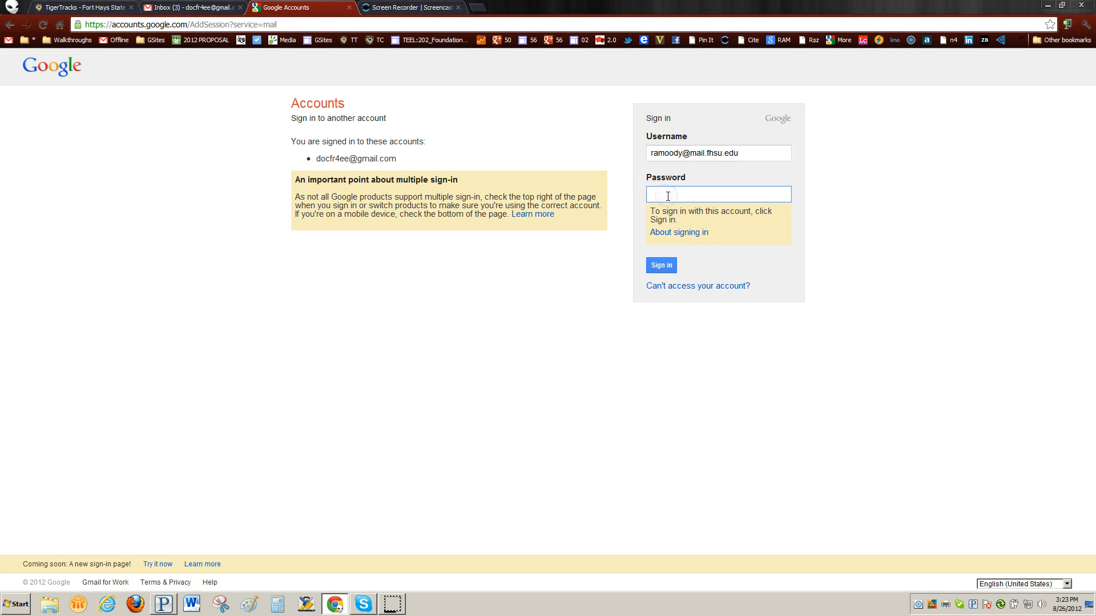
{"action": "type", "text": "•••••••"}
{"action": "left_click", "coordinate": [661, 266]}
{"action": "left_click", "coordinate": [666, 265]}
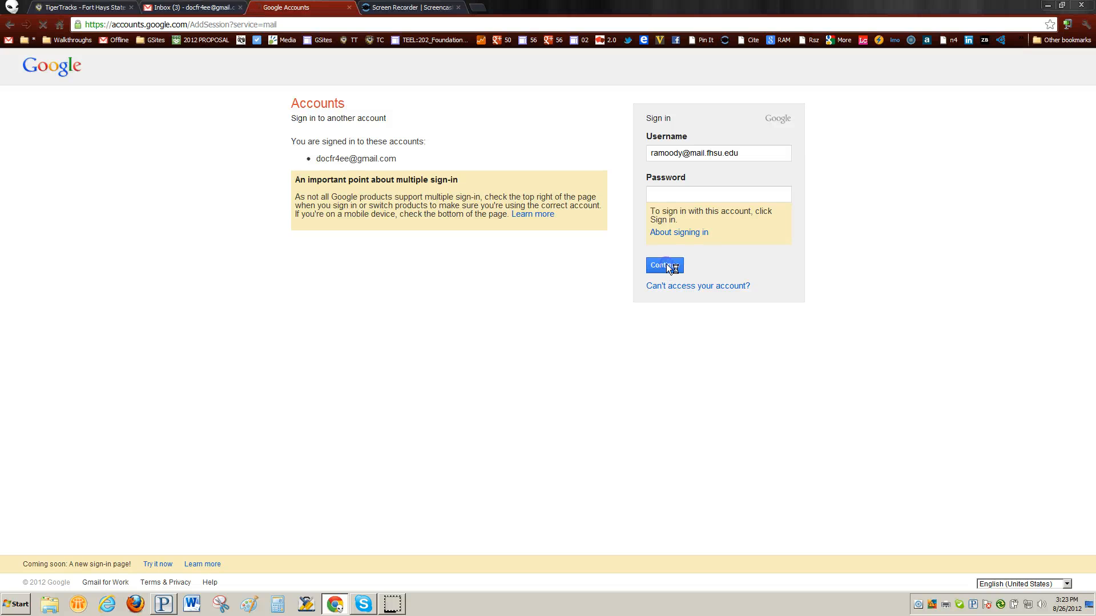
Log in on the FHSU CAS page with the saved university username and password, then view the Gmail inbox.
{"action": "left_click", "coordinate": [72, 241]}
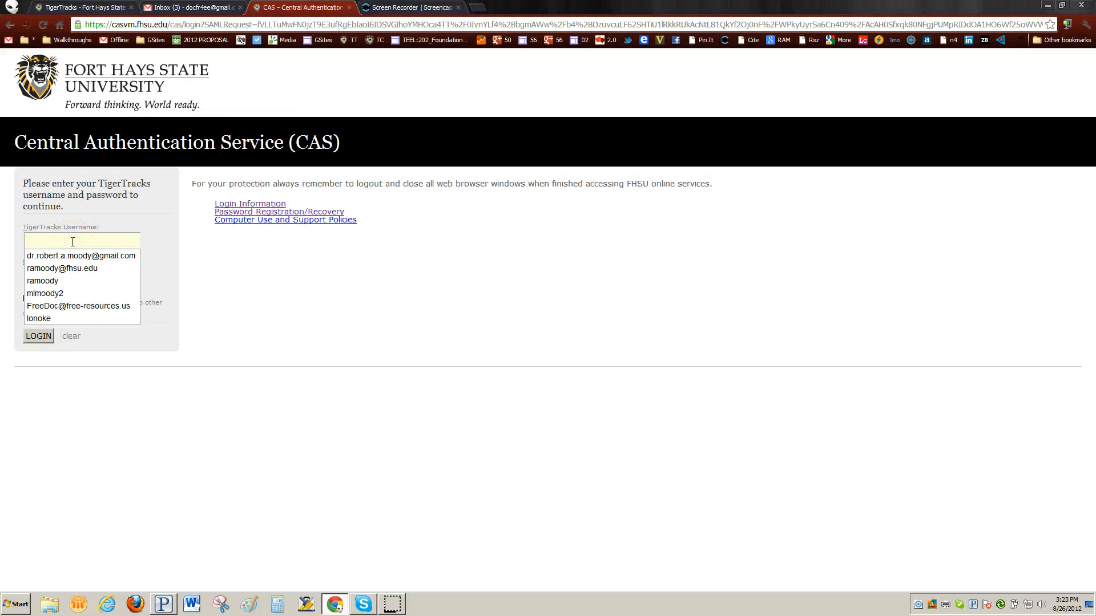
{"action": "left_click", "coordinate": [71, 268]}
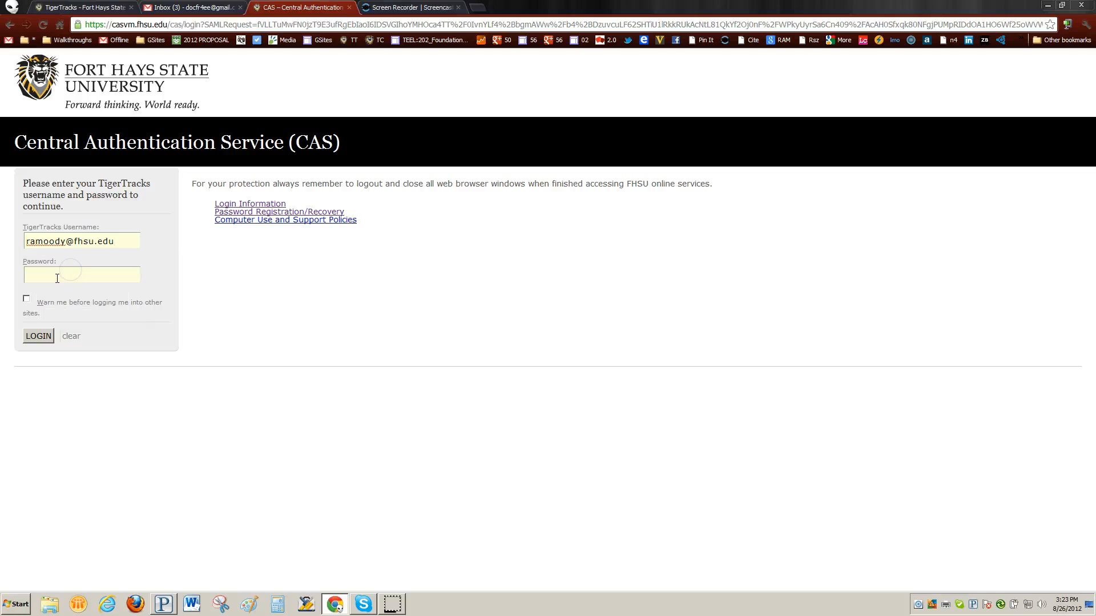
{"action": "left_click", "coordinate": [57, 278]}
{"action": "type", "text": "••••••••"}
{"action": "left_click", "coordinate": [191, 9]}
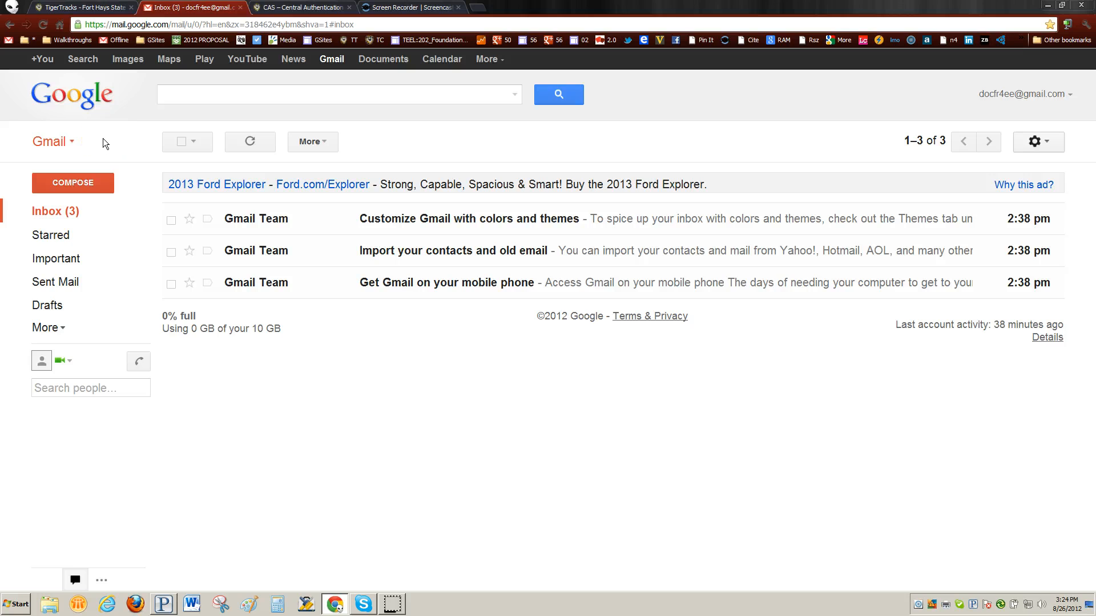
Add a new contact in Google Contacts from the staff member's e-mail address.
{"action": "left_click", "coordinate": [73, 144]}
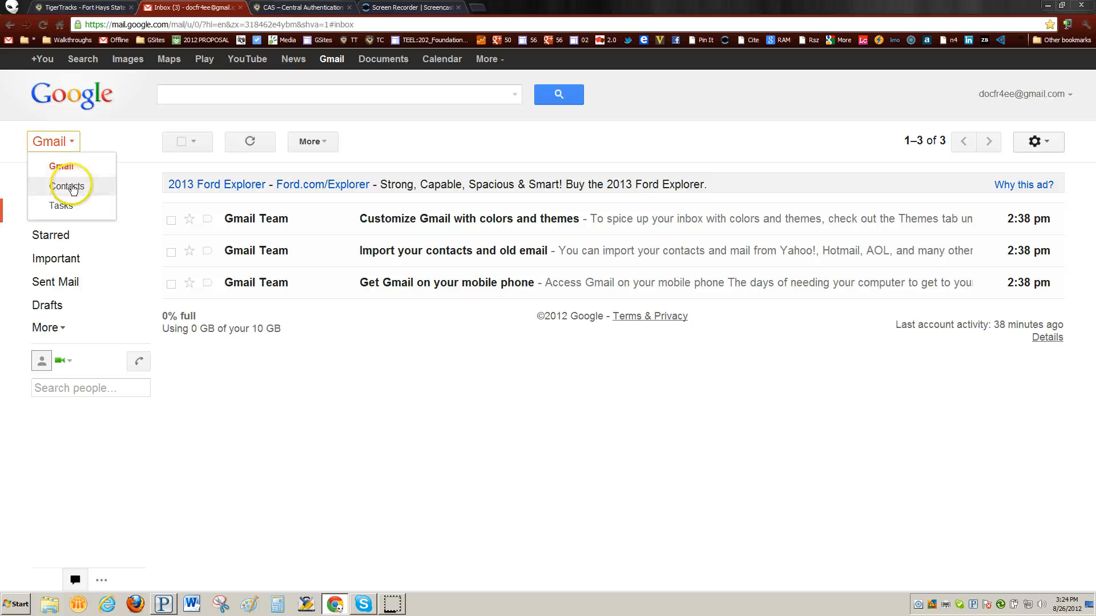
{"action": "left_click", "coordinate": [72, 187]}
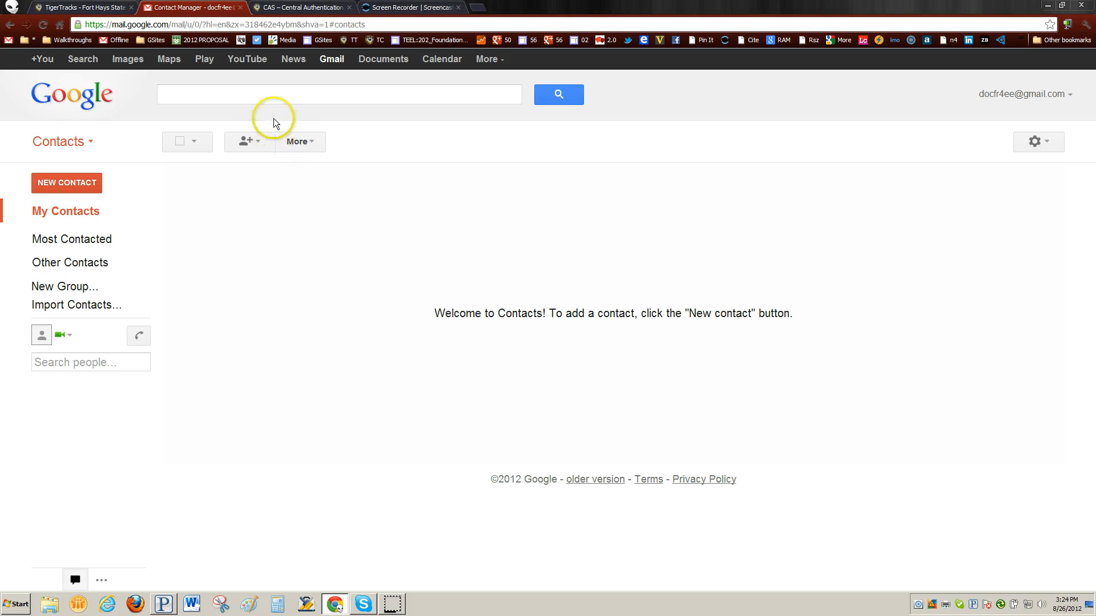
{"action": "left_click", "coordinate": [259, 144]}
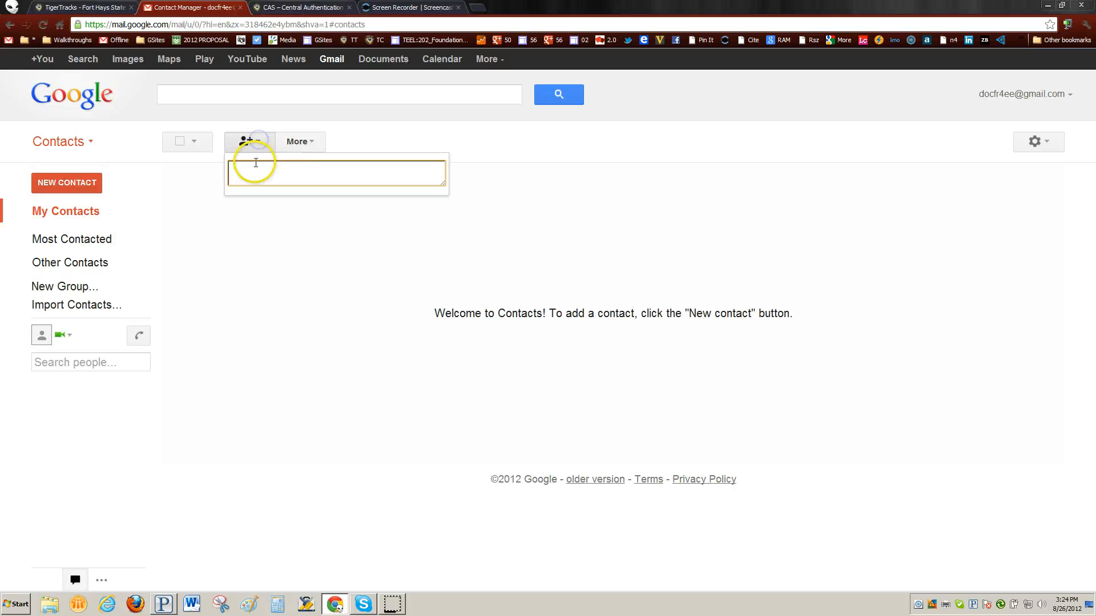
{"action": "left_click", "coordinate": [253, 172]}
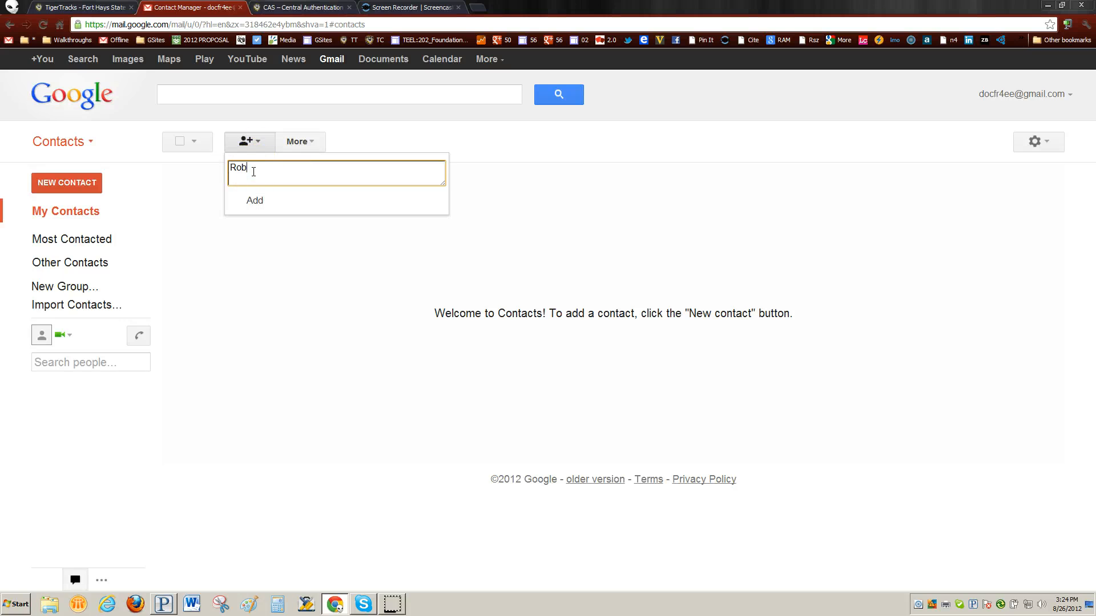
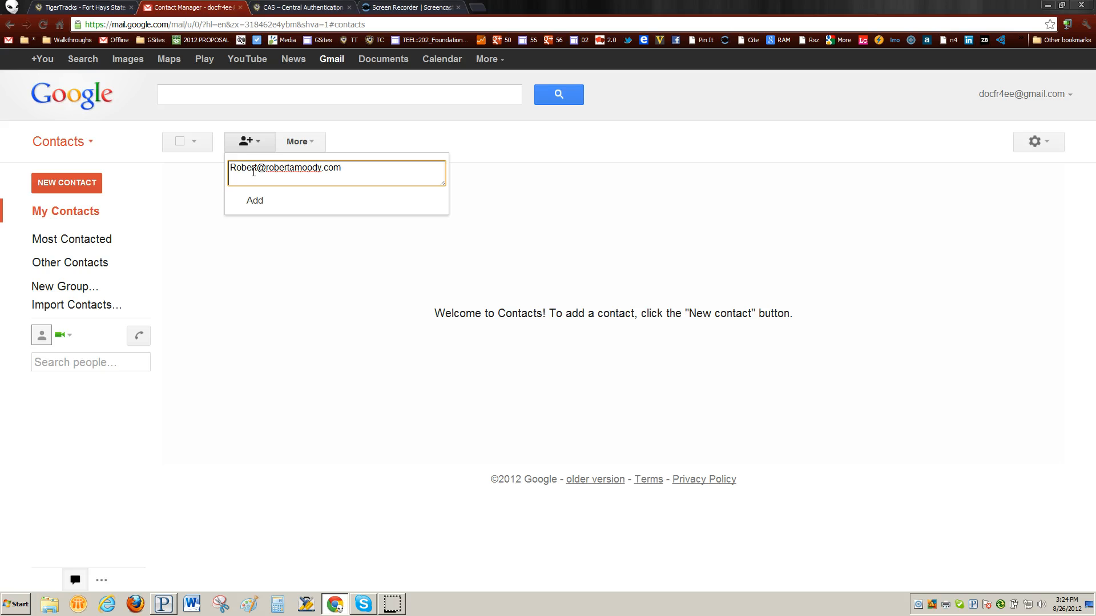
{"action": "left_click", "coordinate": [254, 200]}
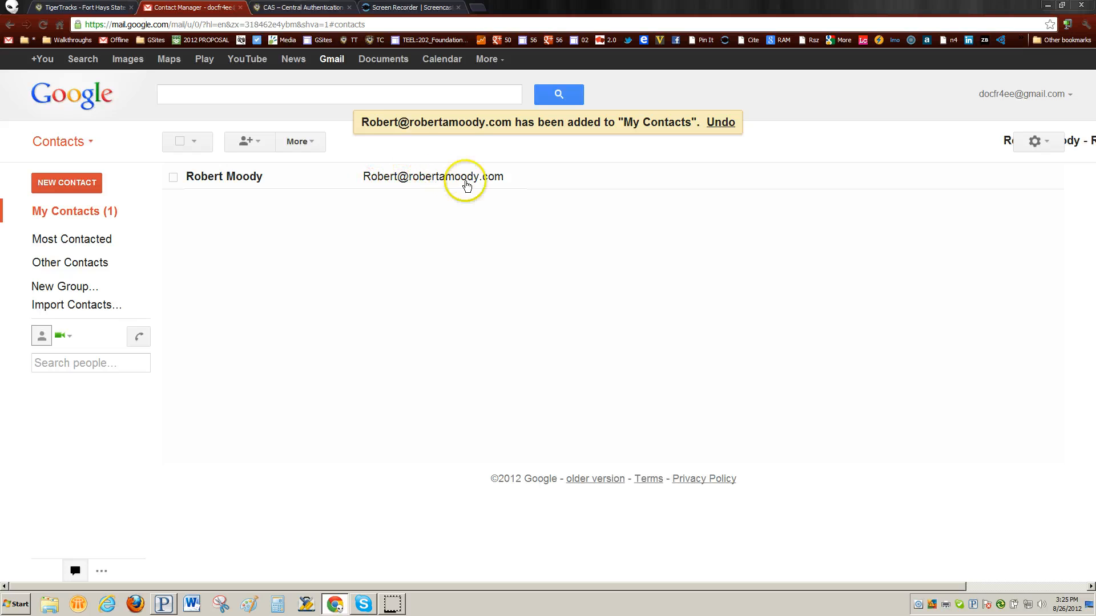
Check the new contact's chat visibility options and bring it up in search results.
{"action": "mouse_move", "coordinate": [423, 182]}
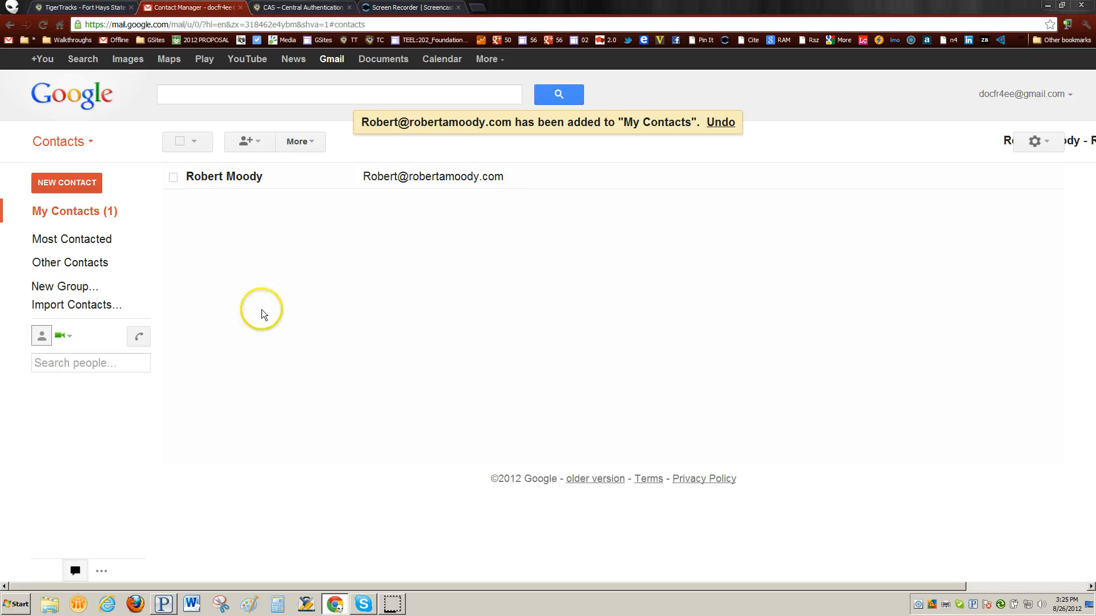
{"action": "mouse_move", "coordinate": [235, 178]}
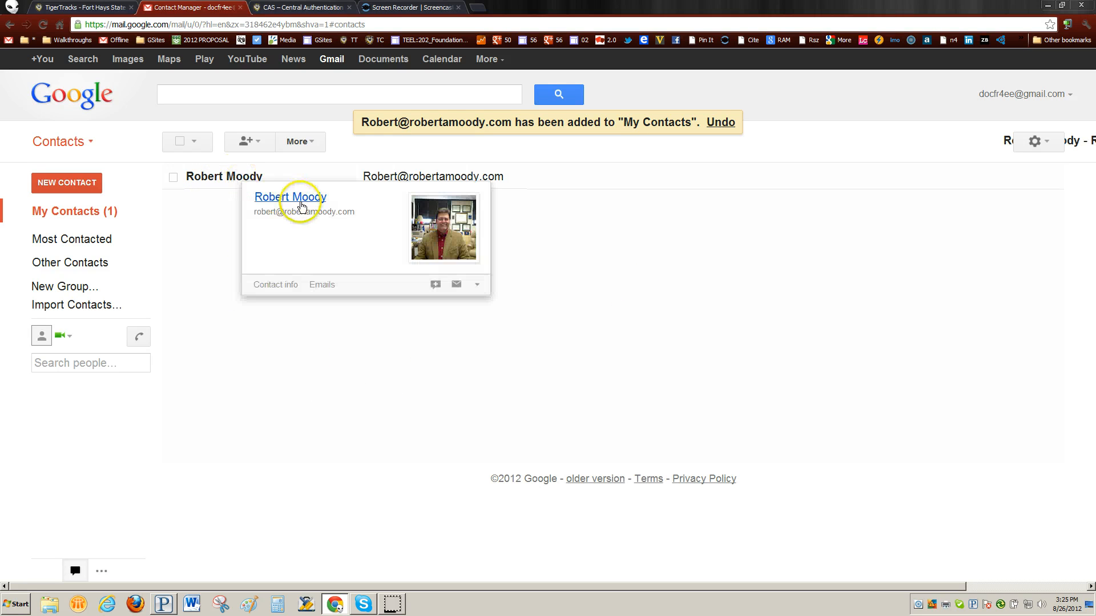
{"action": "left_click", "coordinate": [477, 284]}
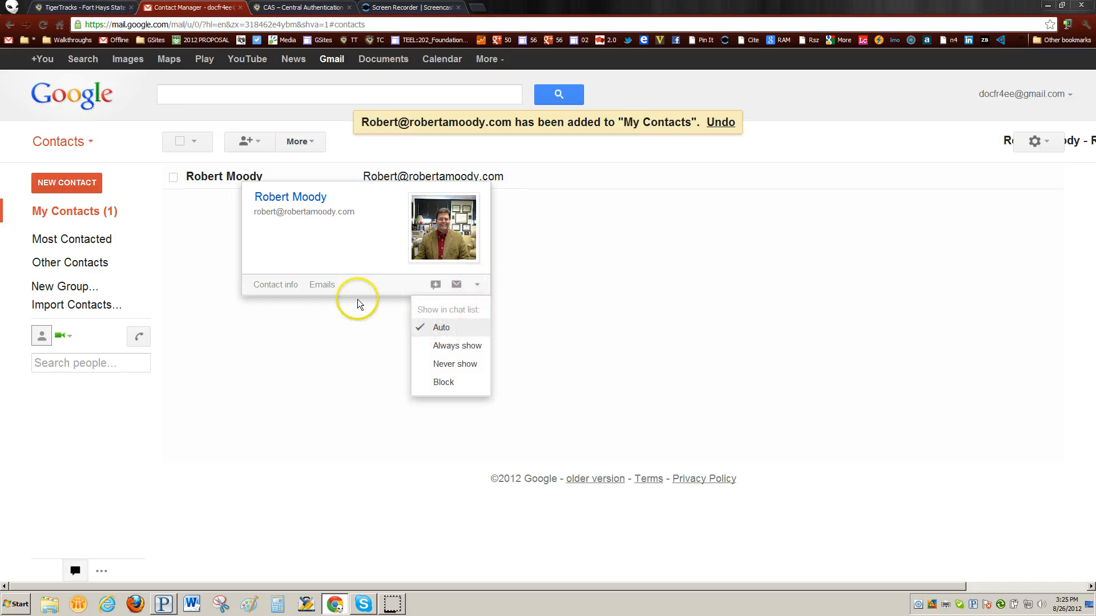
{"action": "left_click", "coordinate": [276, 285]}
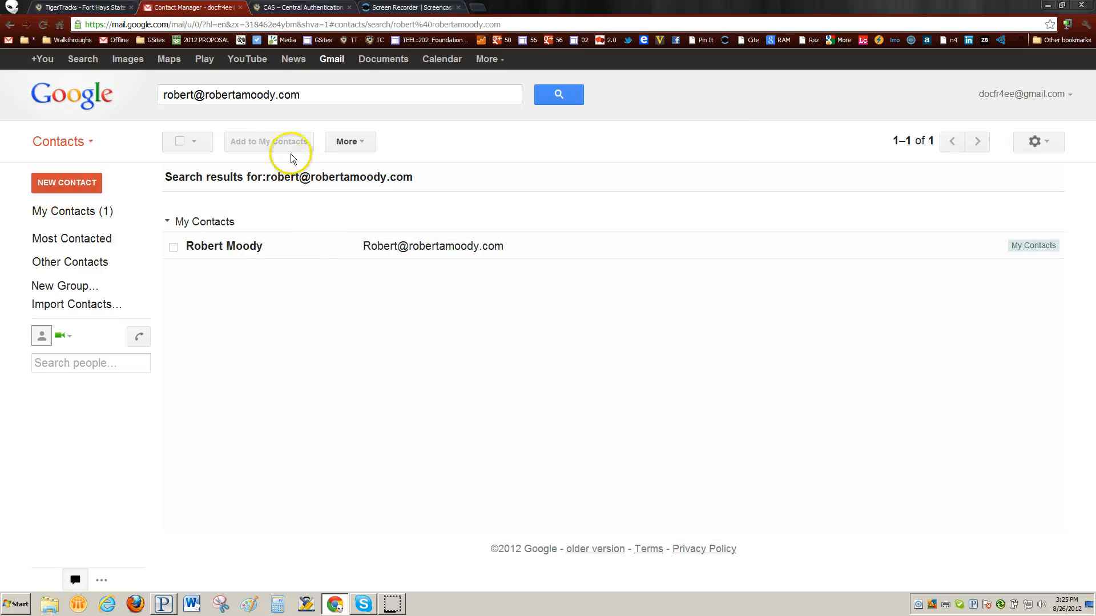
Select the saved contact and put it in a newly created group named Faculty.
{"action": "left_click", "coordinate": [270, 143]}
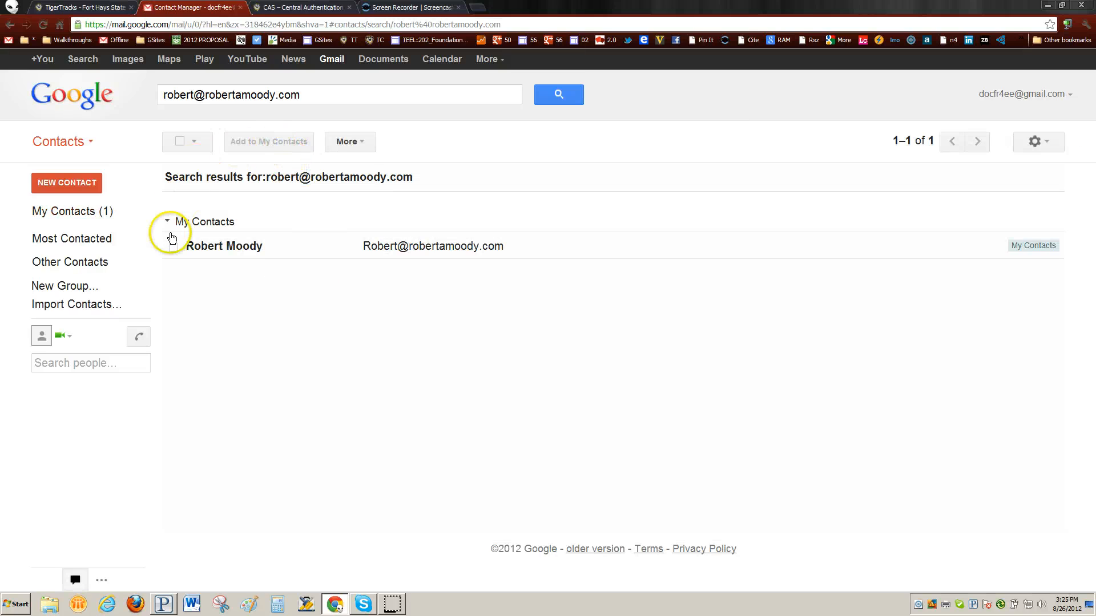
{"action": "left_click", "coordinate": [174, 247]}
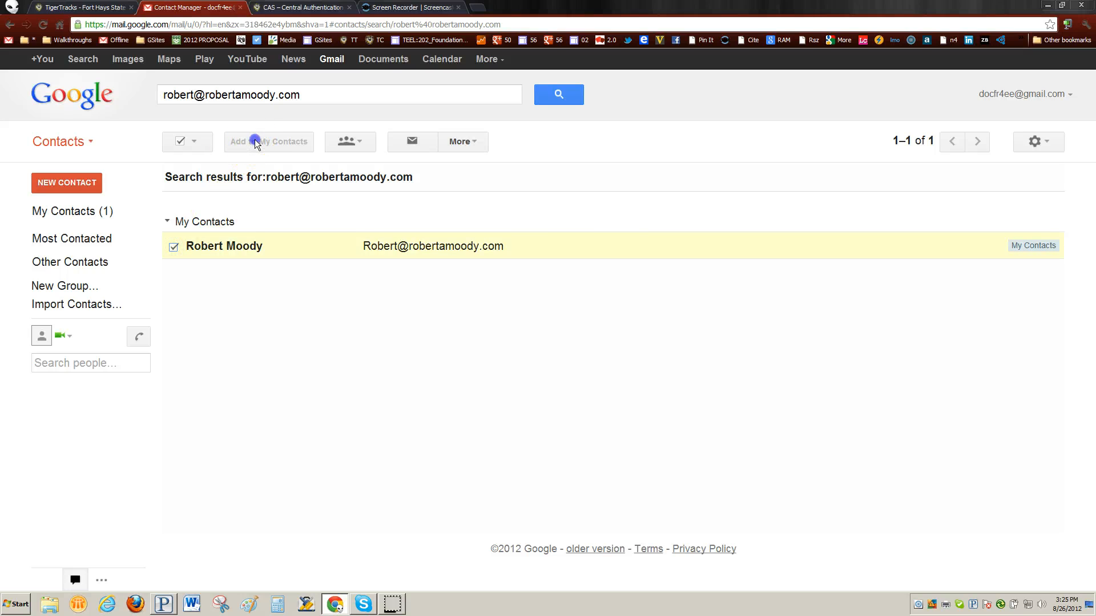
{"action": "left_click", "coordinate": [363, 146]}
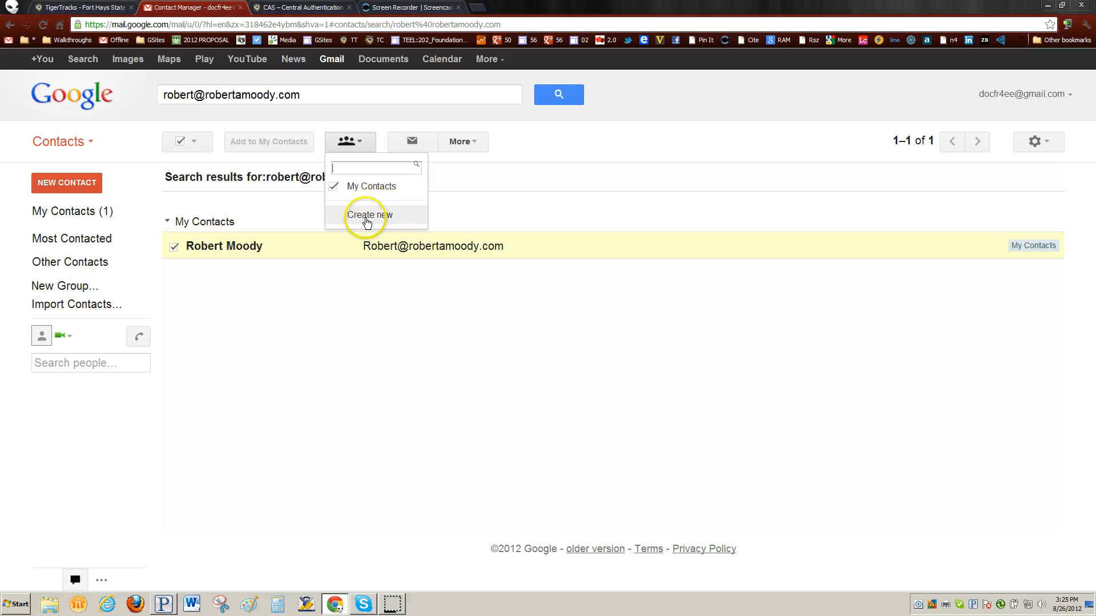
{"action": "left_click", "coordinate": [368, 214]}
{"action": "left_click", "coordinate": [404, 329]}
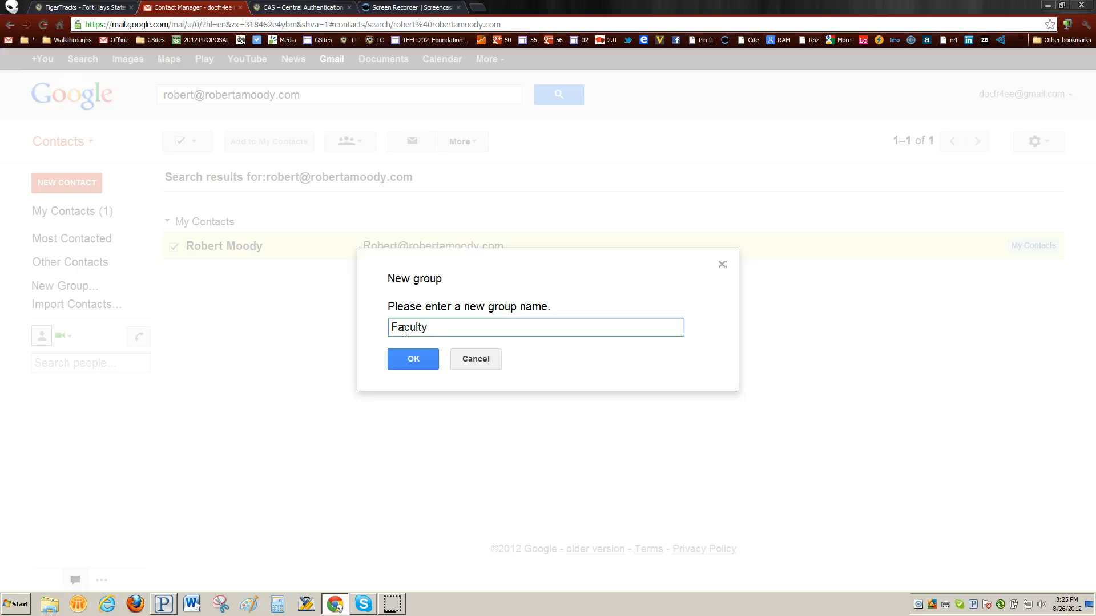
{"action": "left_click", "coordinate": [408, 358]}
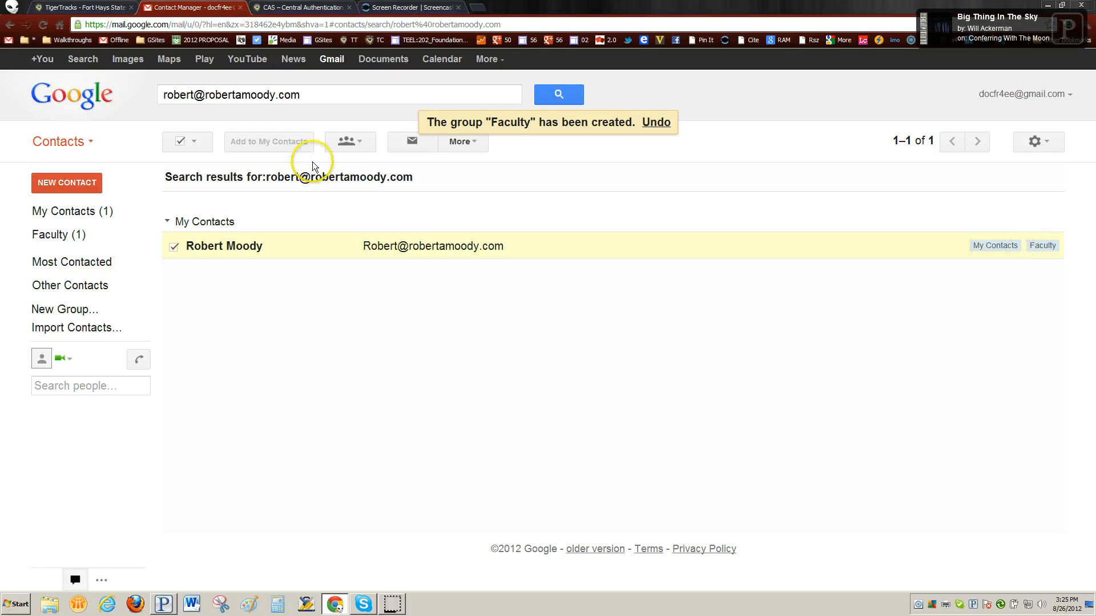
Create a new contact in My Contacts from the classmate's name.
{"action": "left_click", "coordinate": [73, 217]}
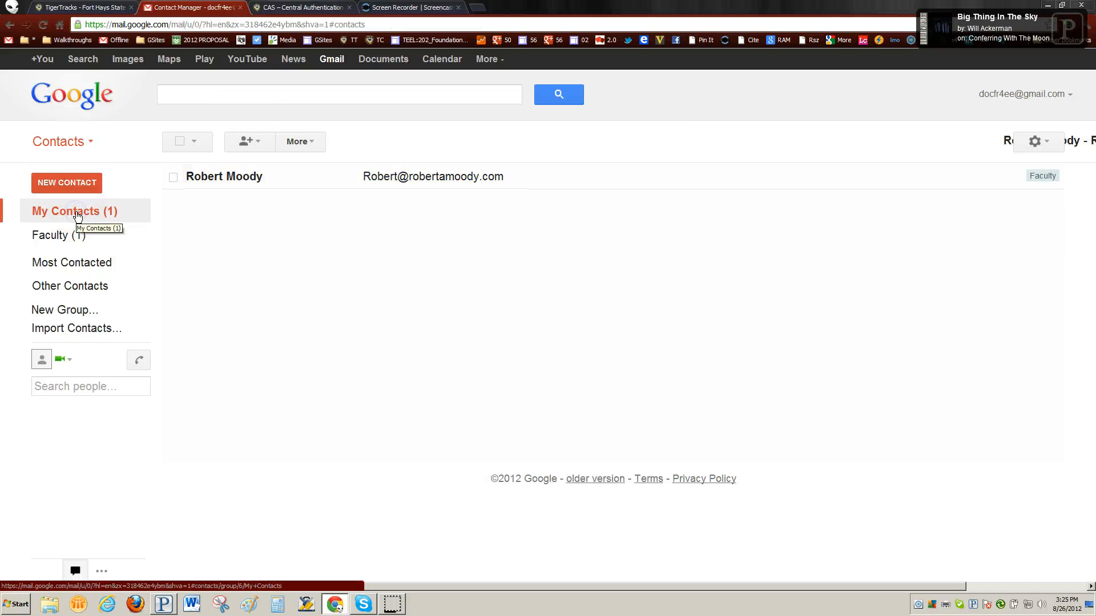
{"action": "left_click", "coordinate": [253, 141]}
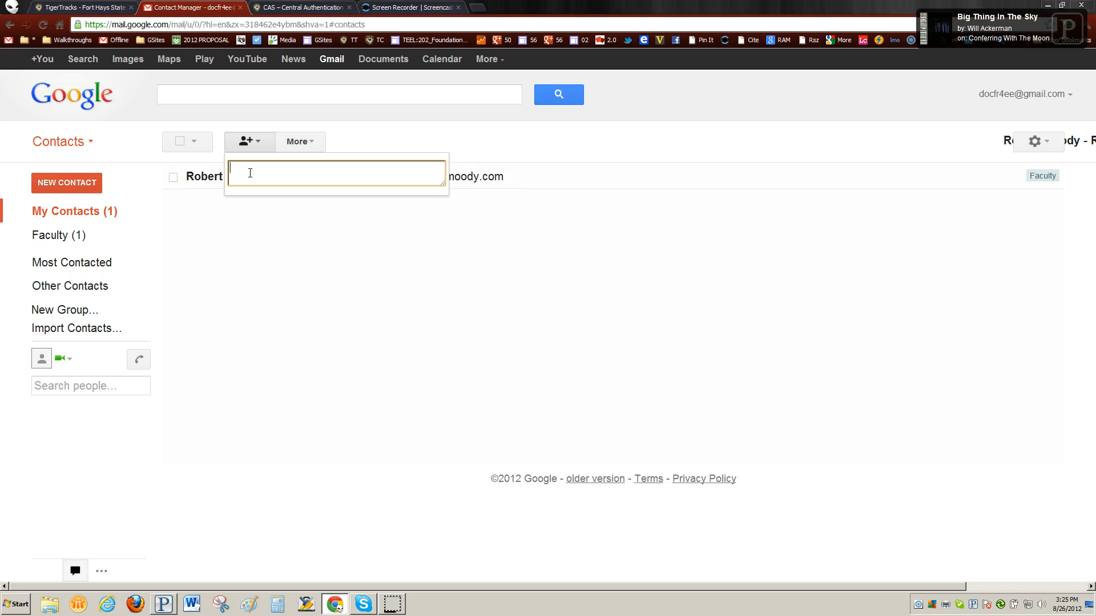
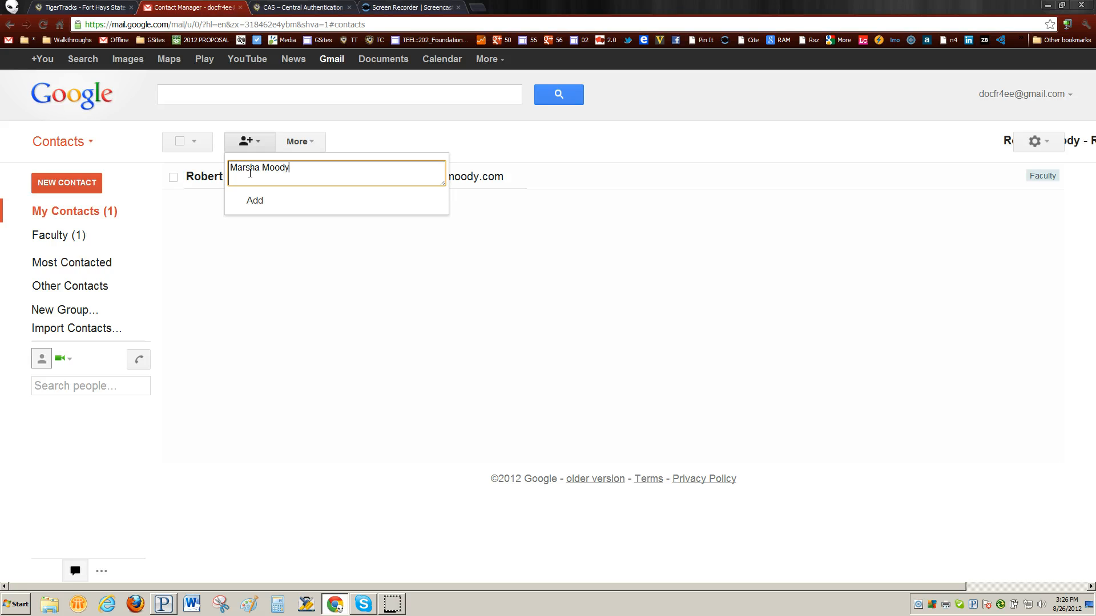
{"action": "left_click", "coordinate": [254, 198]}
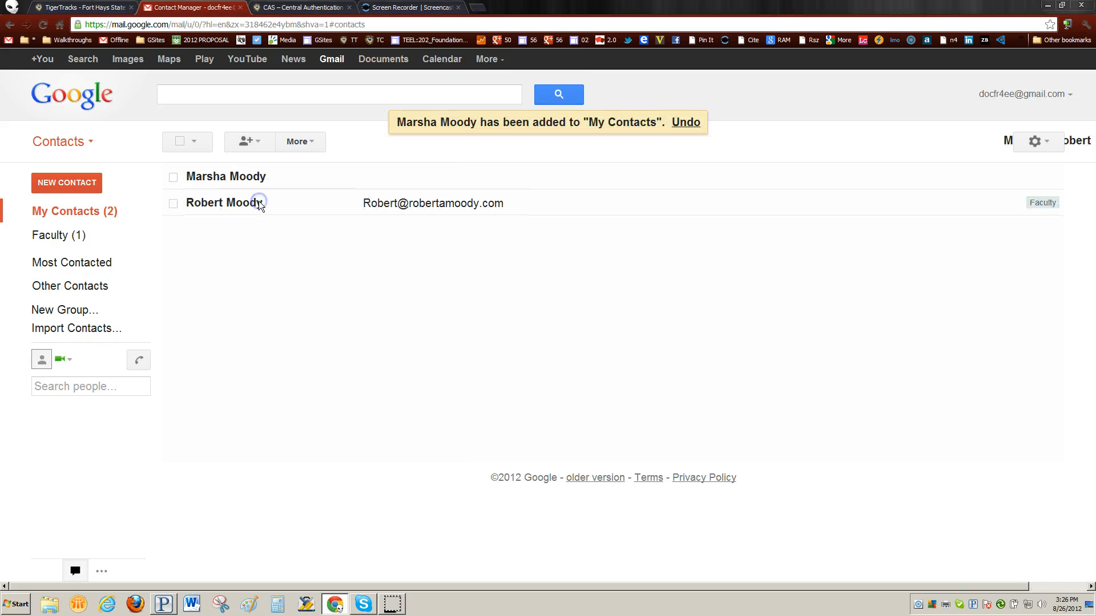
Save the classmate's school e-mail address in her contact details.
{"action": "left_click", "coordinate": [235, 178]}
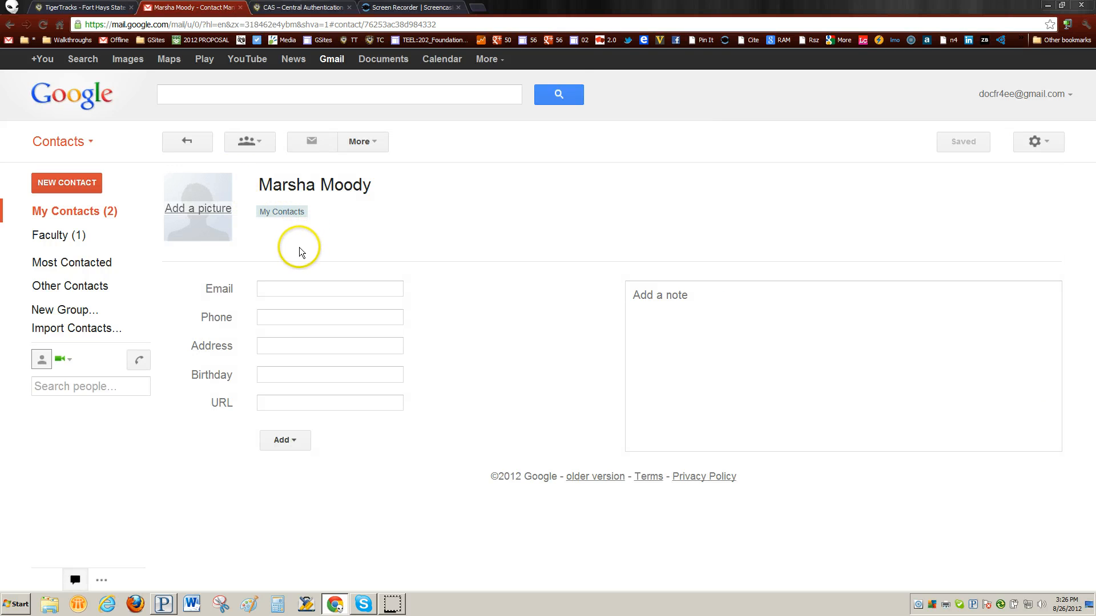
{"action": "left_click", "coordinate": [278, 289]}
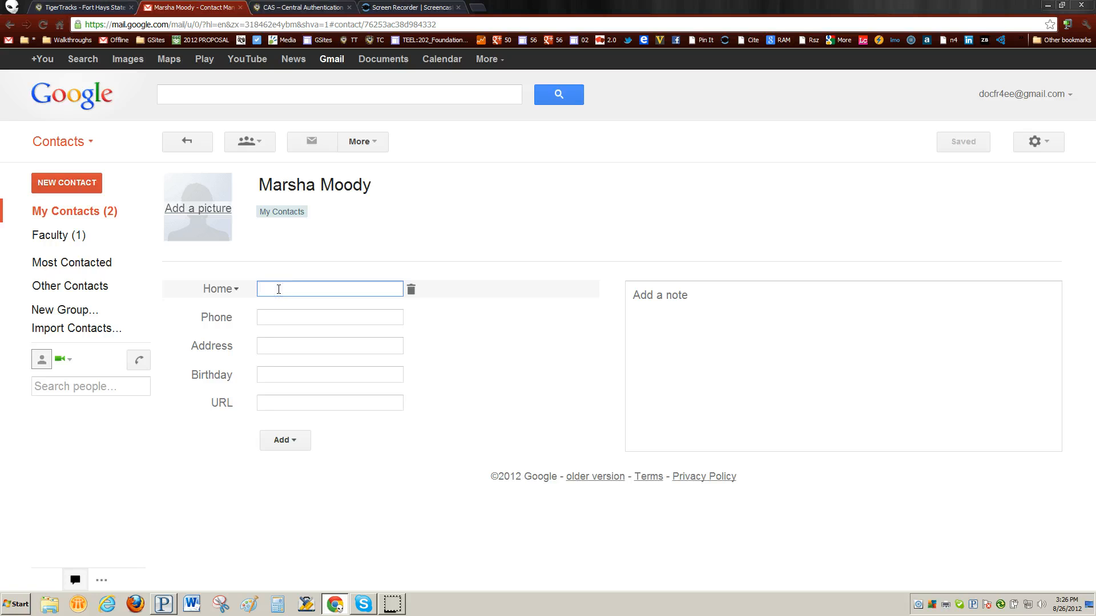
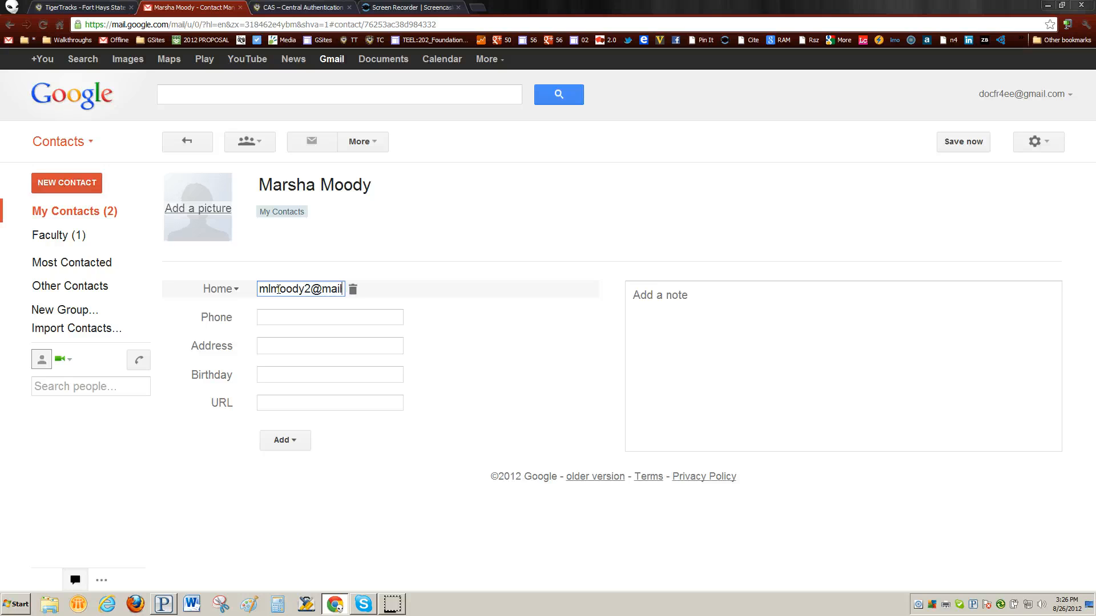
{"action": "left_click", "coordinate": [455, 290]}
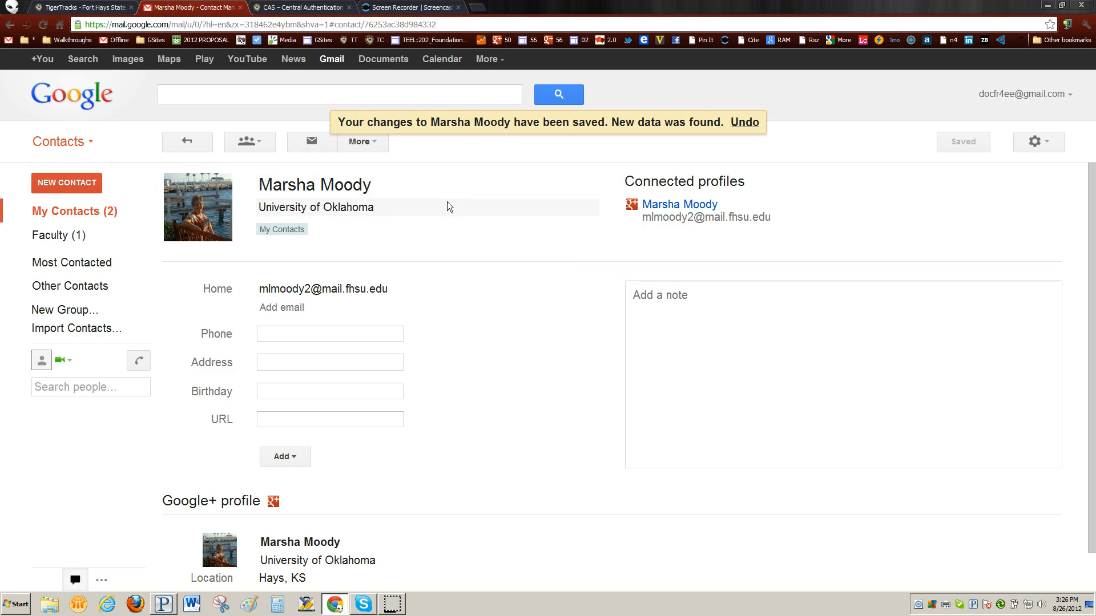
{"action": "mouse_move", "coordinate": [195, 195]}
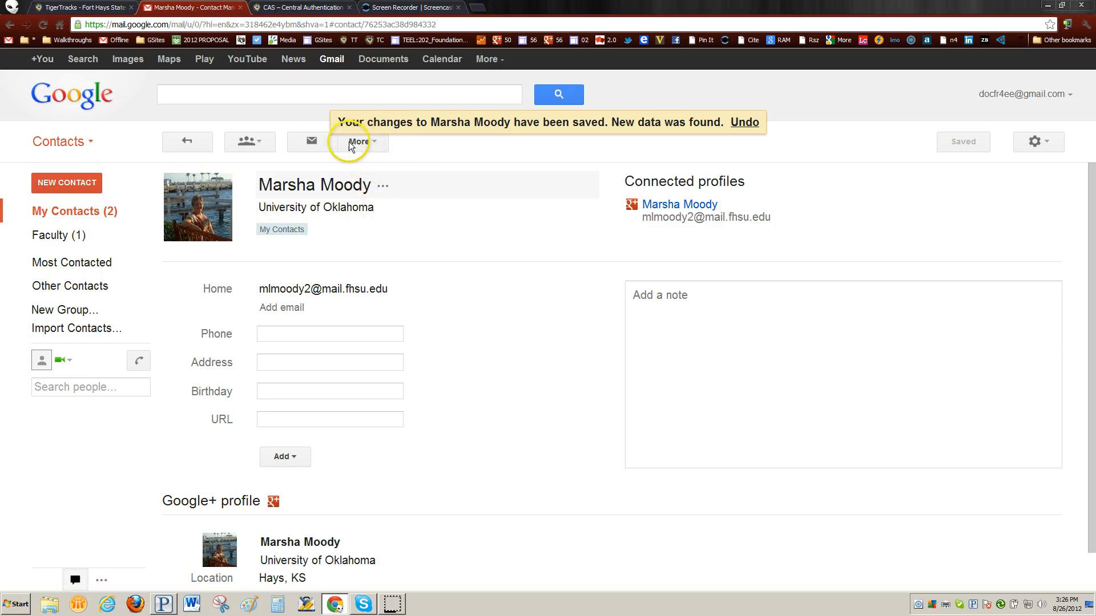
Add the classmate's contact to the existing Faculty group.
{"action": "left_click", "coordinate": [258, 143]}
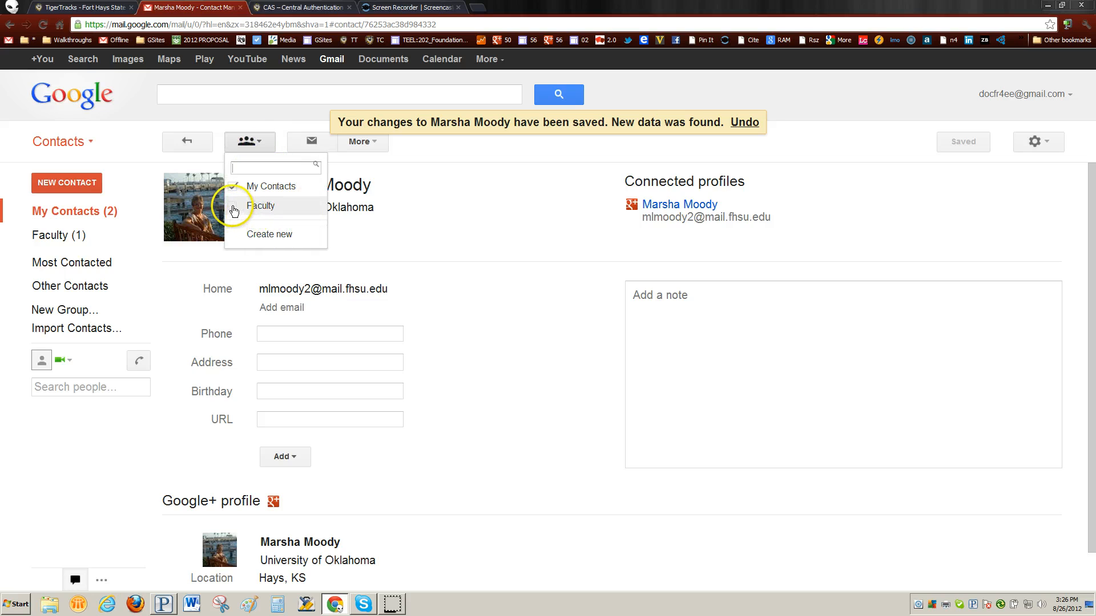
{"action": "left_click", "coordinate": [232, 206]}
{"action": "left_click", "coordinate": [257, 234]}
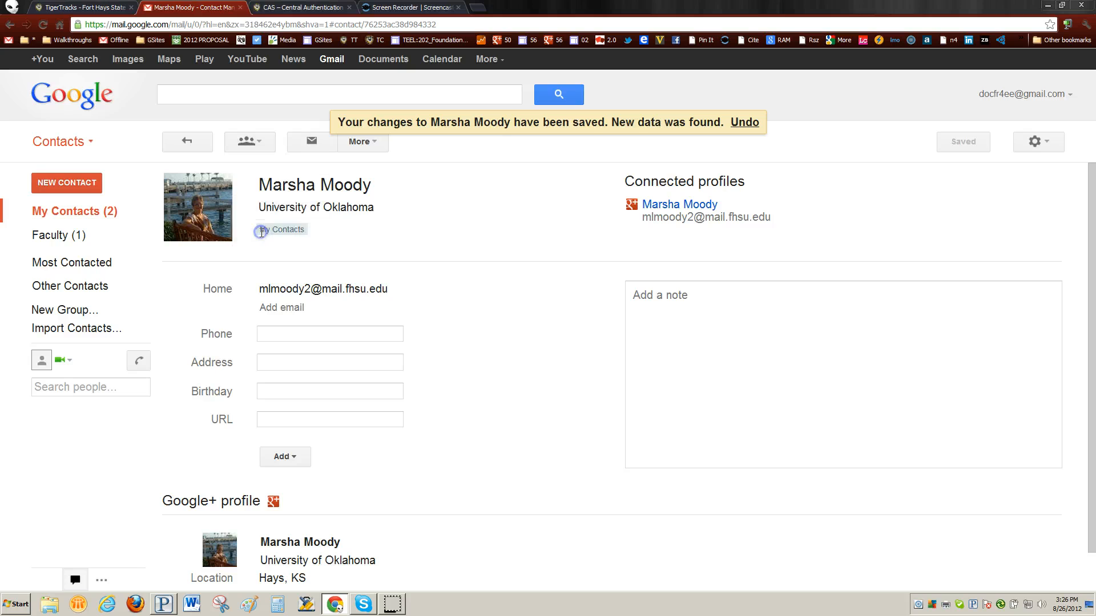
Create a new group named Family containing the classmate's contact.
{"action": "left_click", "coordinate": [266, 146]}
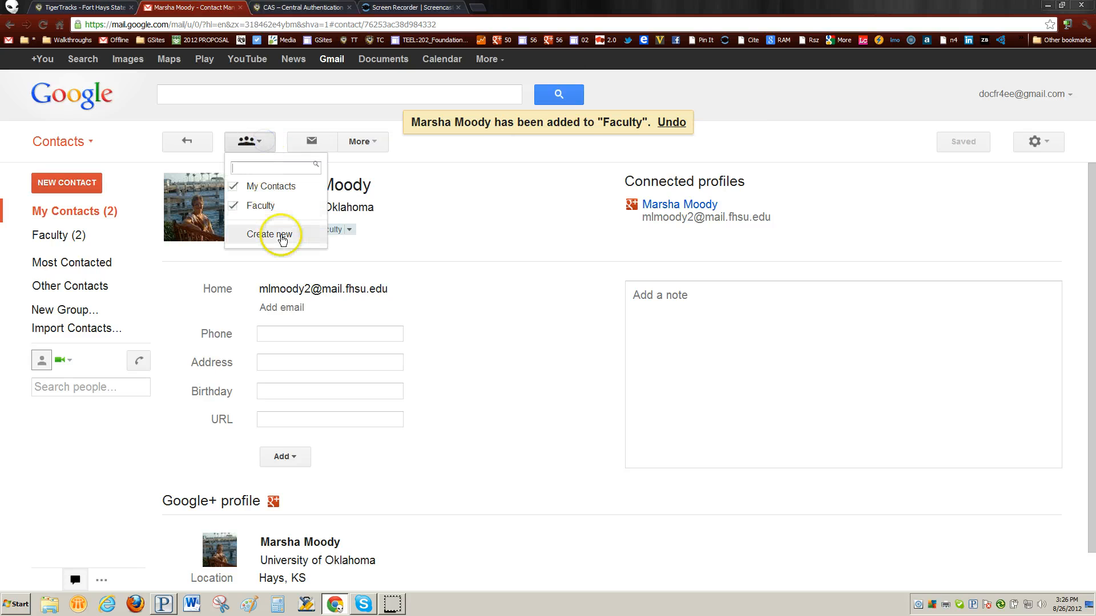
{"action": "left_click", "coordinate": [280, 236]}
{"action": "left_click", "coordinate": [453, 323]}
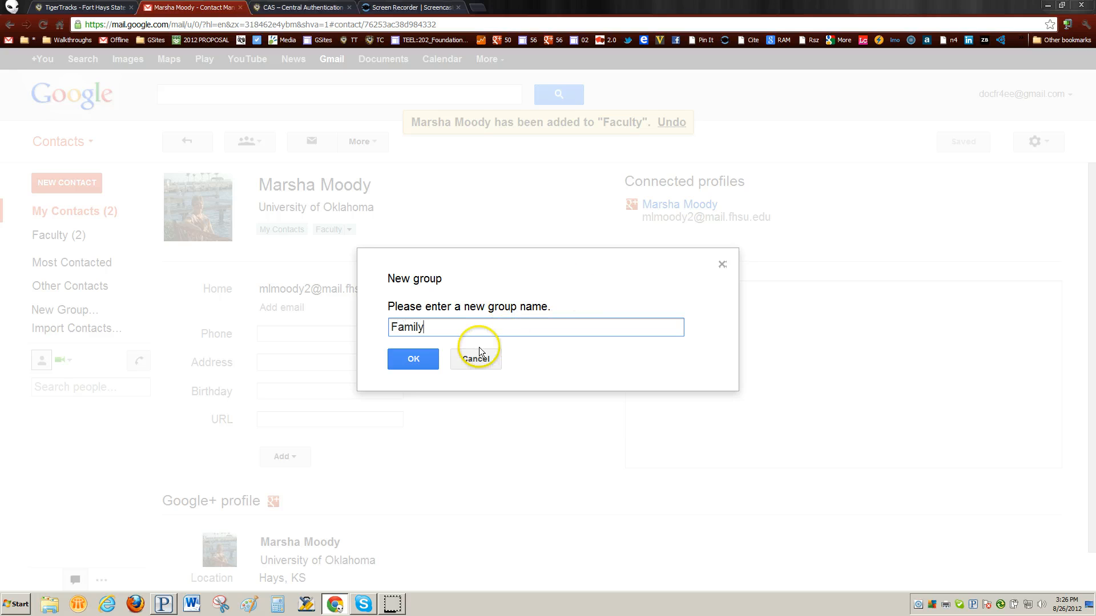
{"action": "left_click", "coordinate": [425, 363]}
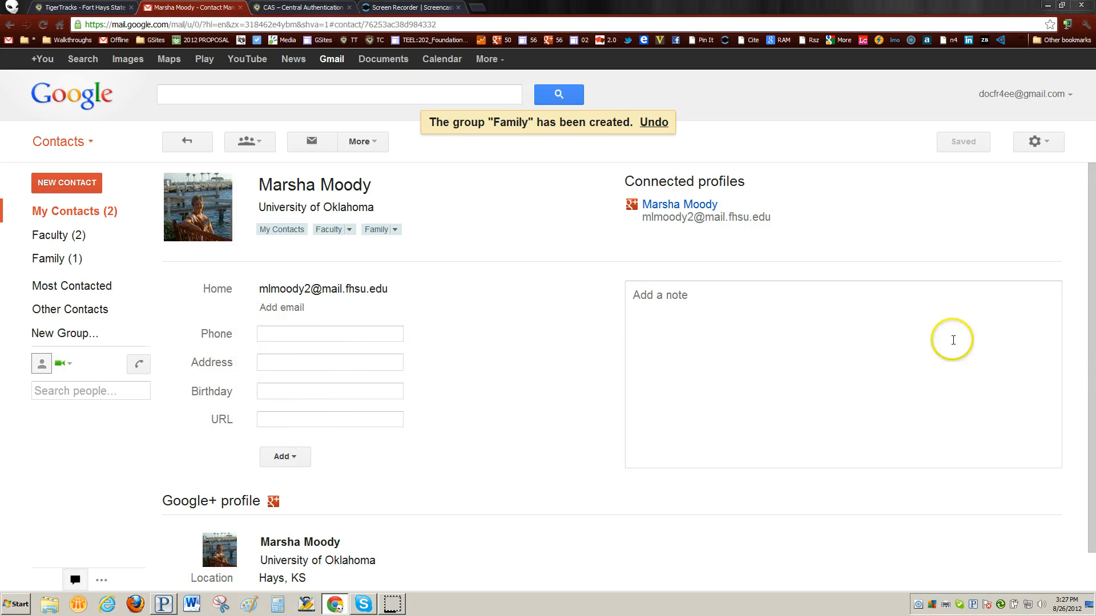
Attempt to change the contact's photo, then return to My Contacts listing both contacts.
{"action": "scroll", "coordinate": [528, 377], "scroll_direction": "down", "scroll_amount": 1}
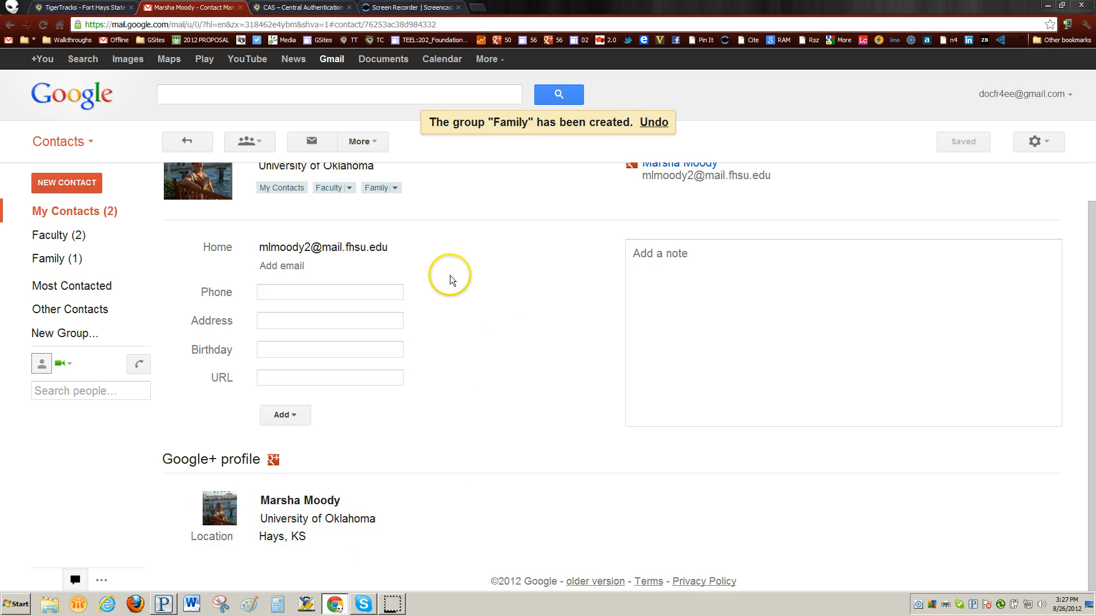
{"action": "scroll", "coordinate": [468, 302], "scroll_direction": "up", "scroll_amount": 1}
{"action": "mouse_move", "coordinate": [183, 217]}
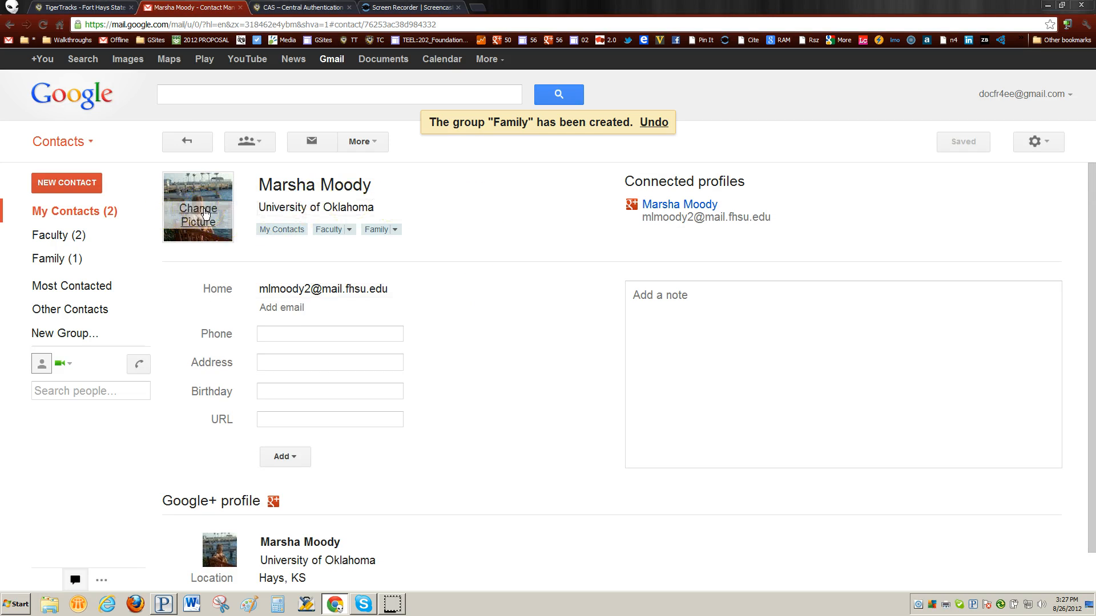
{"action": "left_click", "coordinate": [201, 213]}
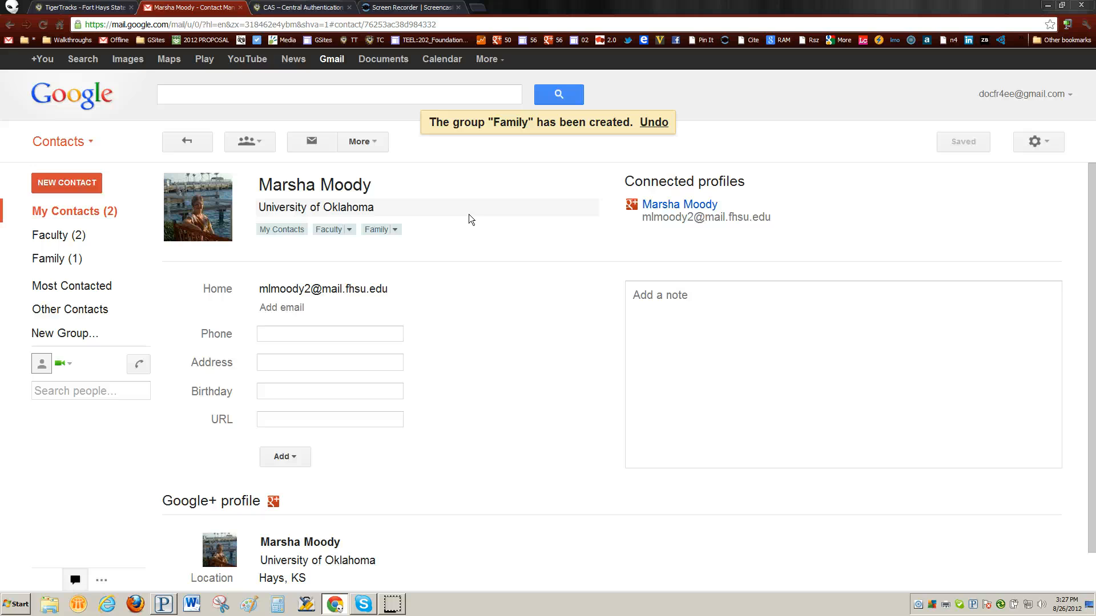
{"action": "left_click", "coordinate": [92, 213]}
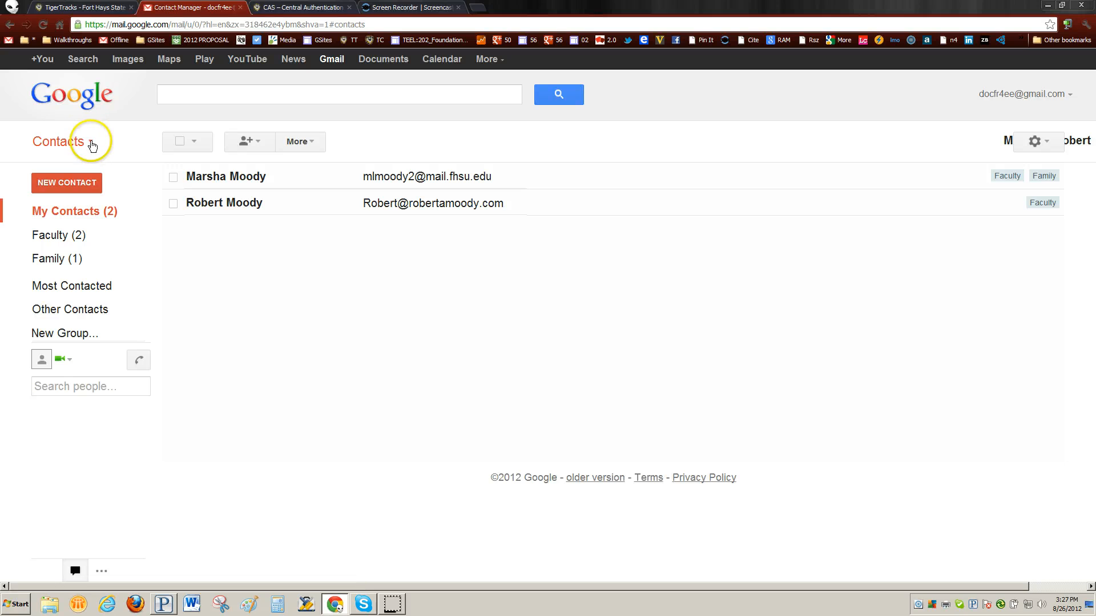
Switch from Contacts back to the Gmail inbox with its three welcome messages.
{"action": "left_click", "coordinate": [90, 142]}
{"action": "left_click", "coordinate": [63, 166]}
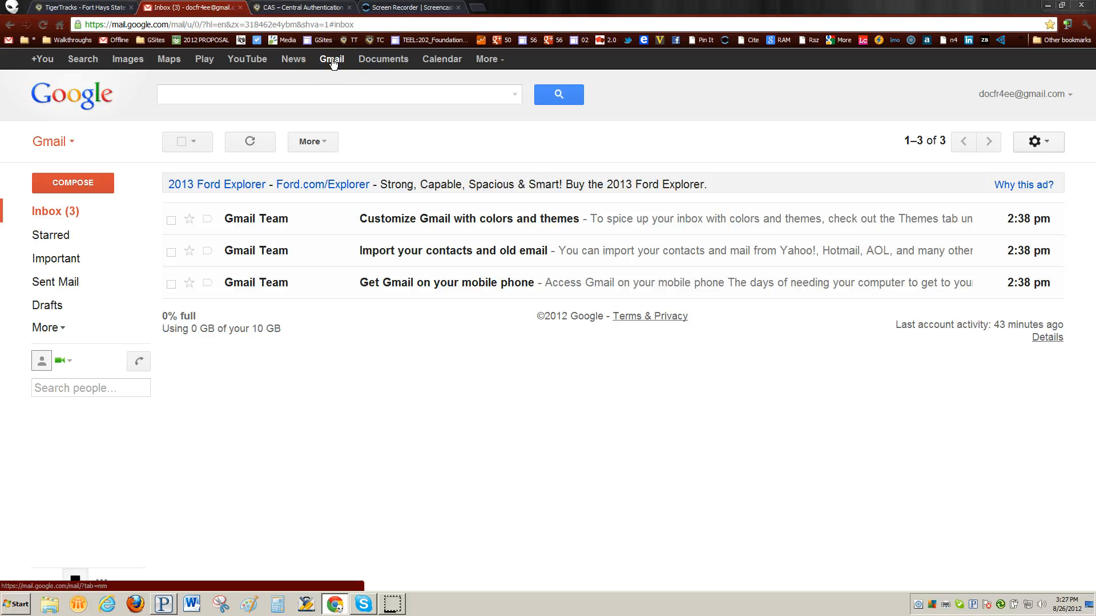
Open Documents from the Google bar, loading the Google Drive introduction page in a new tab.
{"action": "left_click", "coordinate": [384, 59]}
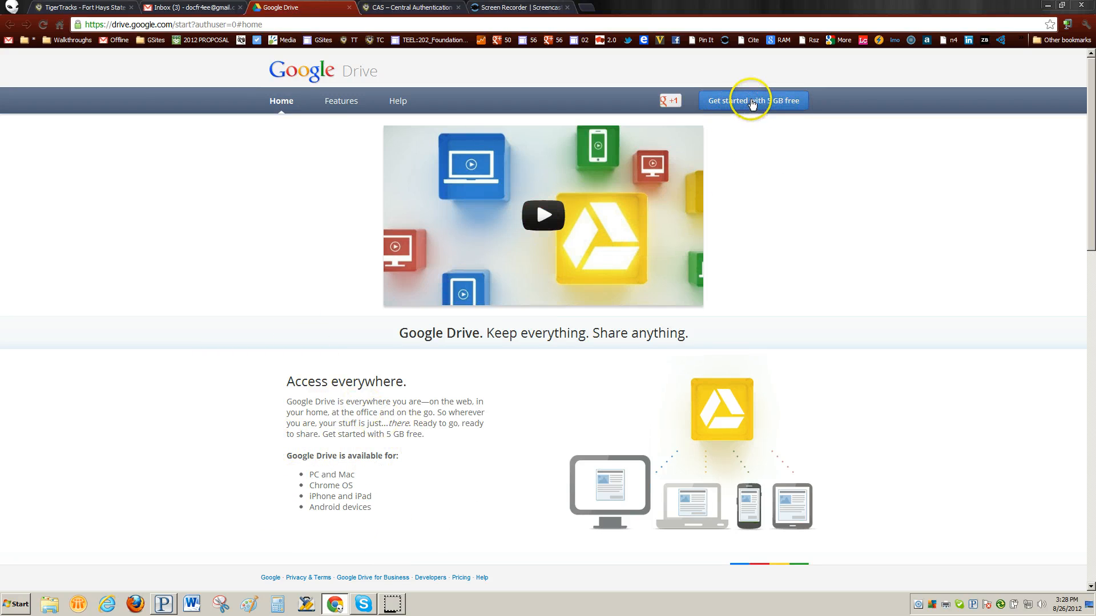
Activate Google Drive's free 5 GB storage and look at the CREATE menu without creating anything.
{"action": "left_click", "coordinate": [753, 101]}
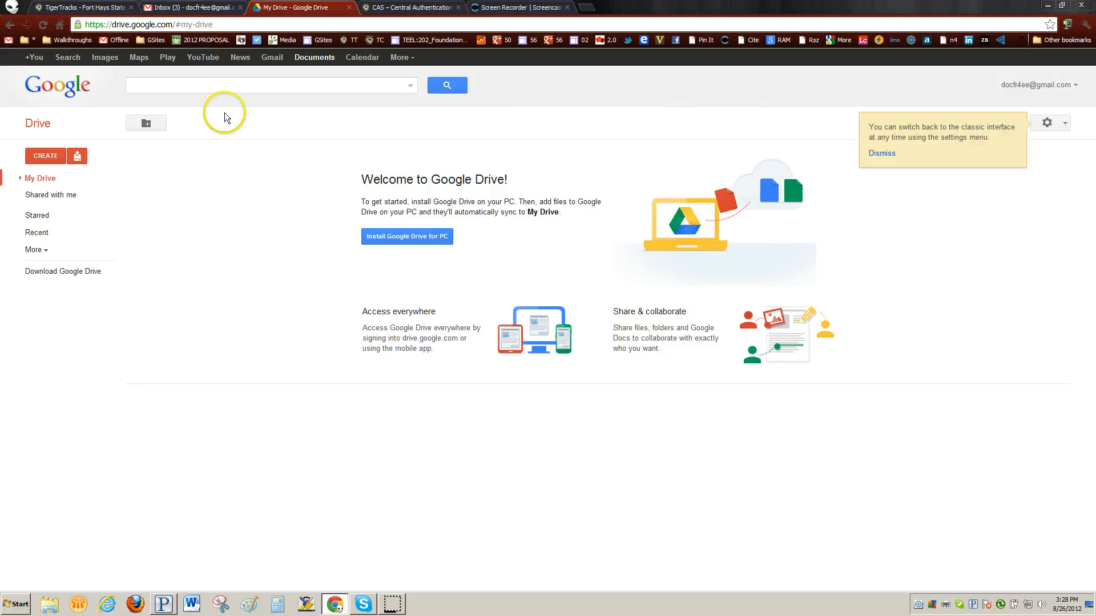
{"action": "left_click", "coordinate": [45, 153]}
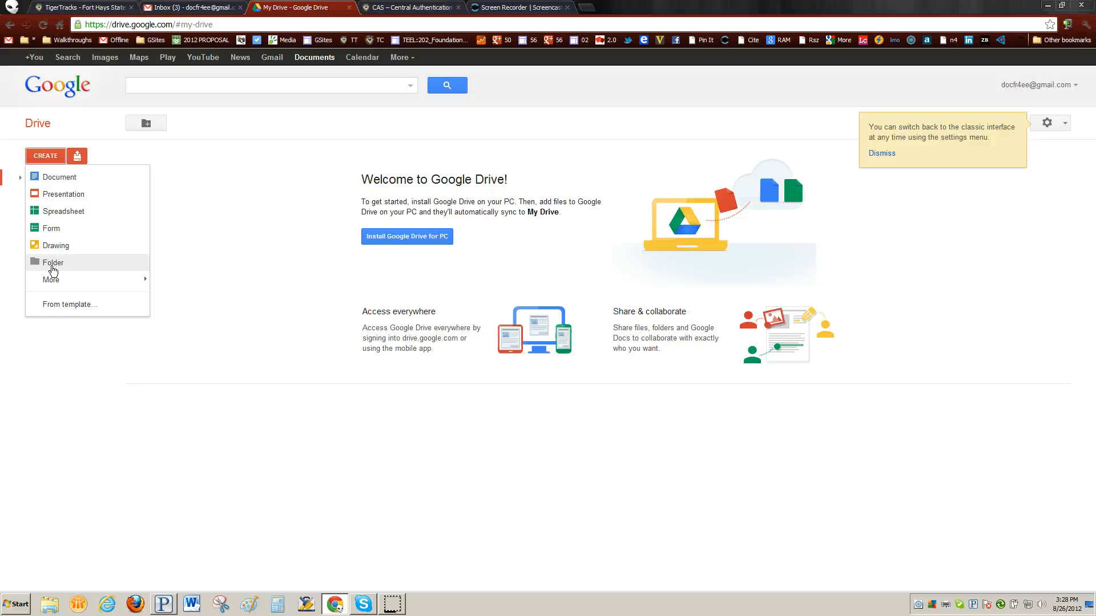
{"action": "left_click", "coordinate": [108, 348]}
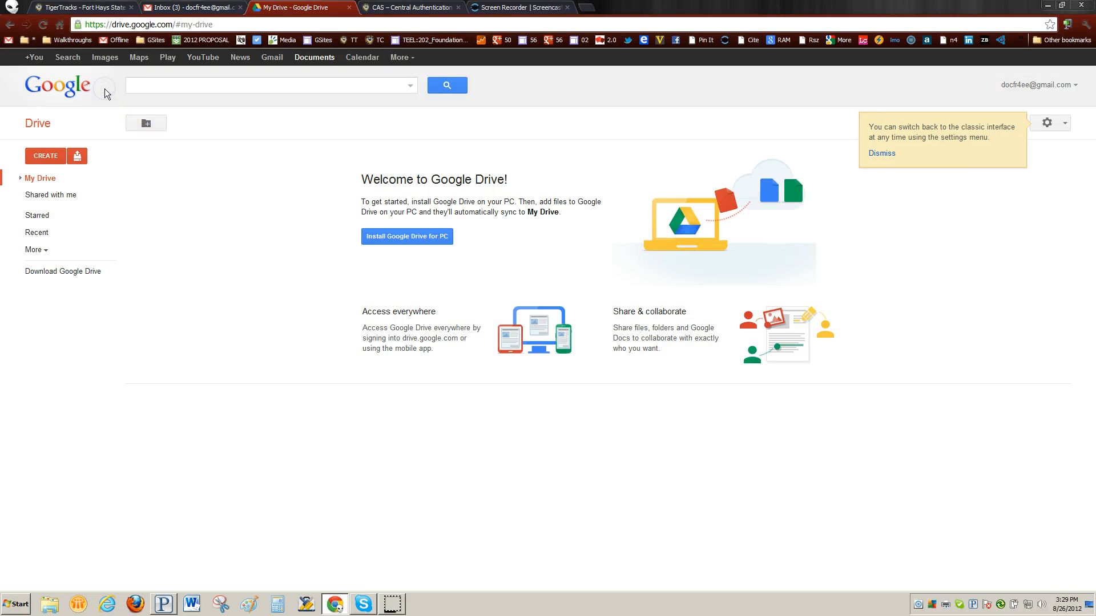
{"action": "left_click", "coordinate": [34, 60]}
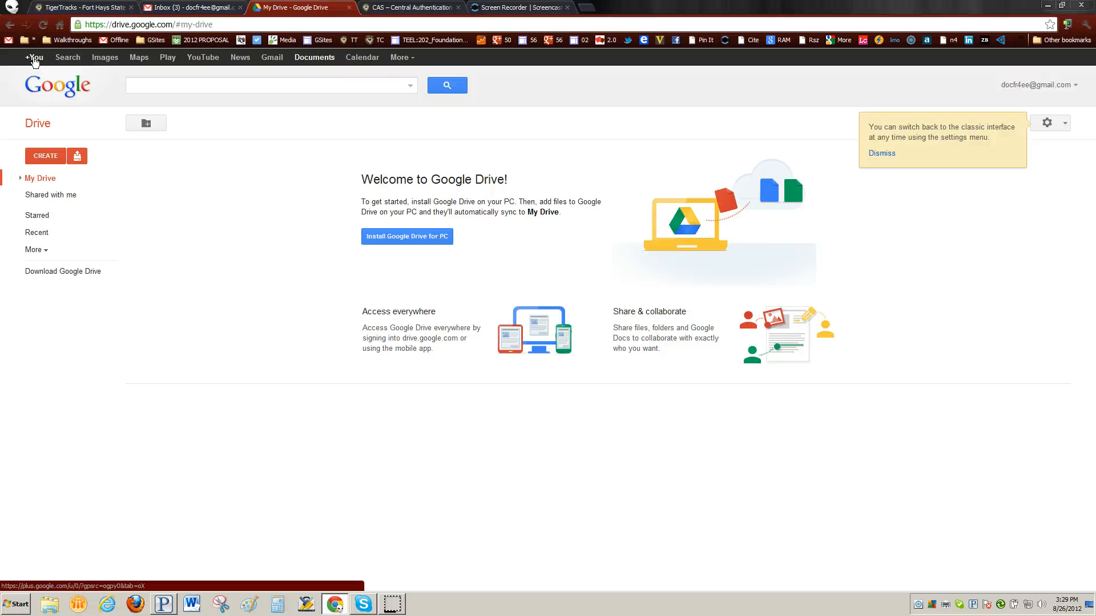
Open Google+ through +You and bring up the profile-photo dialog on Join Google+.
{"action": "left_click", "coordinate": [34, 60]}
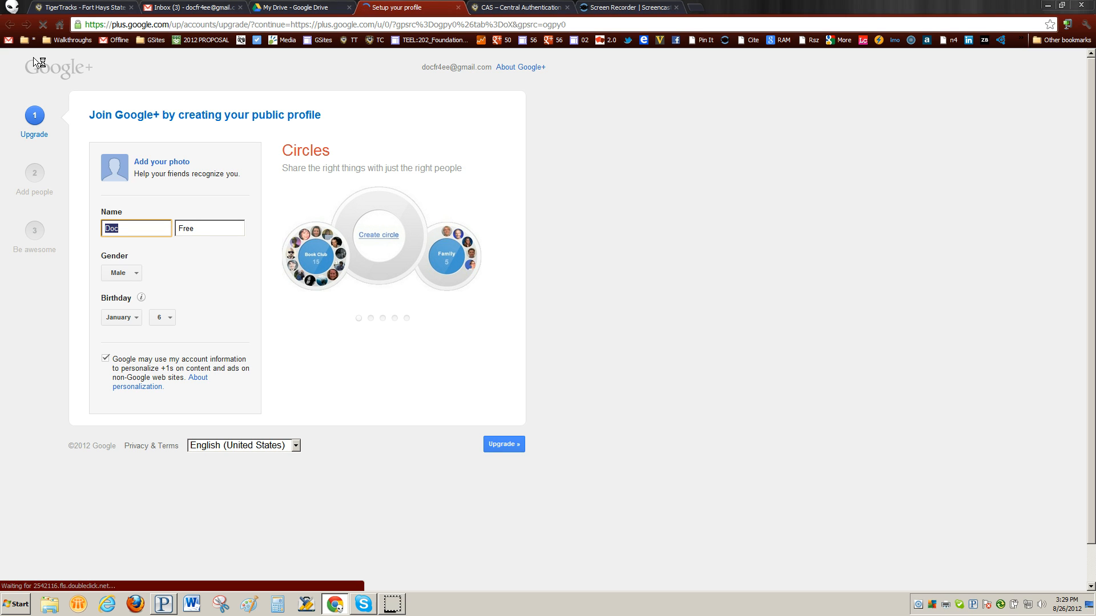
{"action": "left_click", "coordinate": [148, 166]}
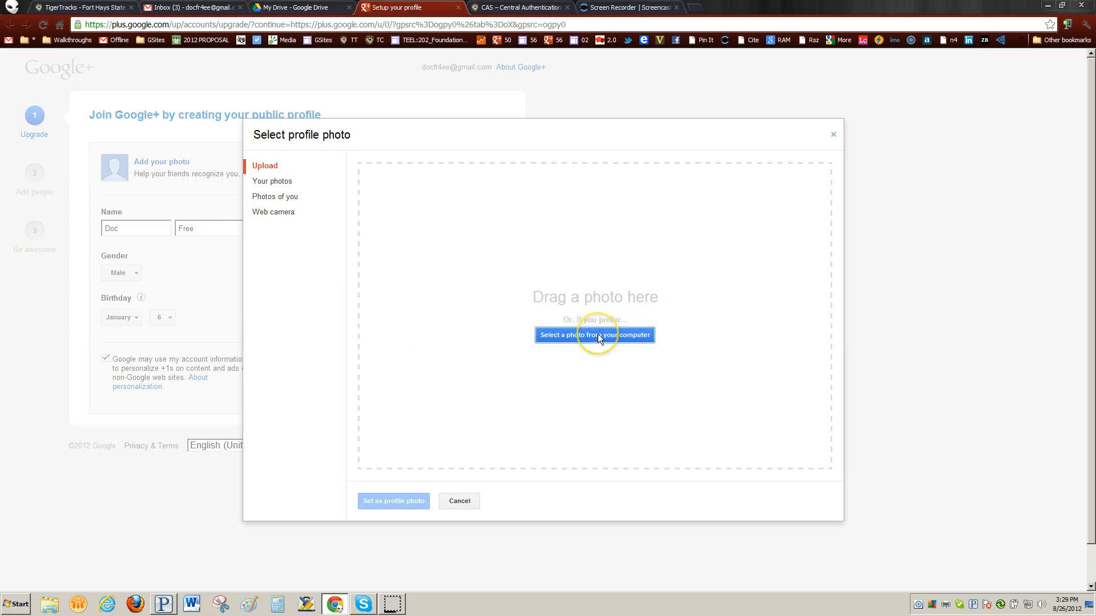
Upload the photo 042712_1531[00].jpg from the computer for the profile picture.
{"action": "left_click", "coordinate": [598, 335]}
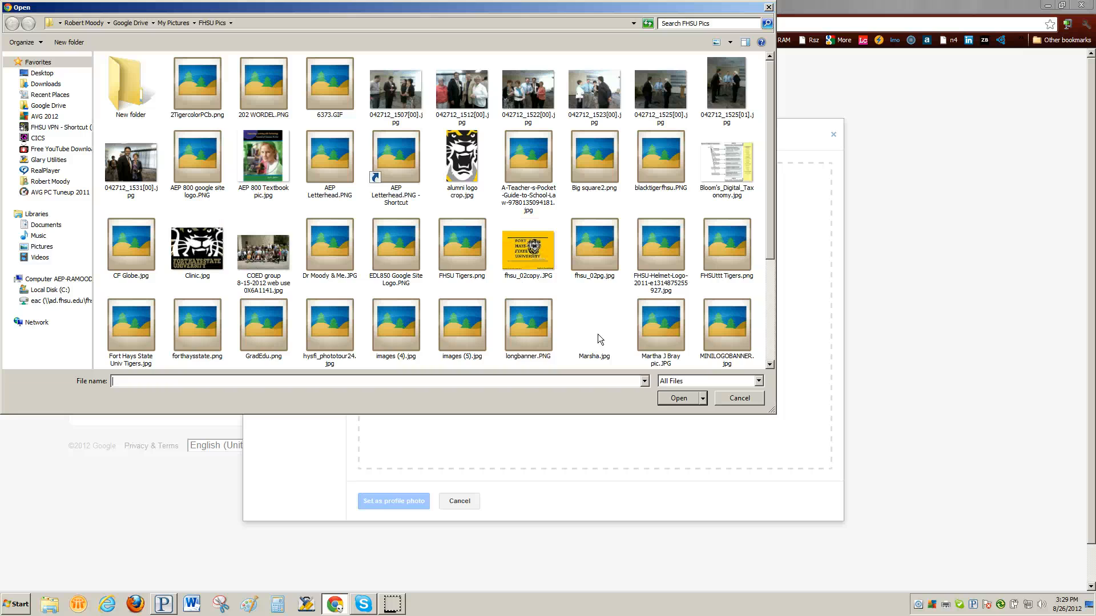
{"action": "left_click", "coordinate": [132, 166]}
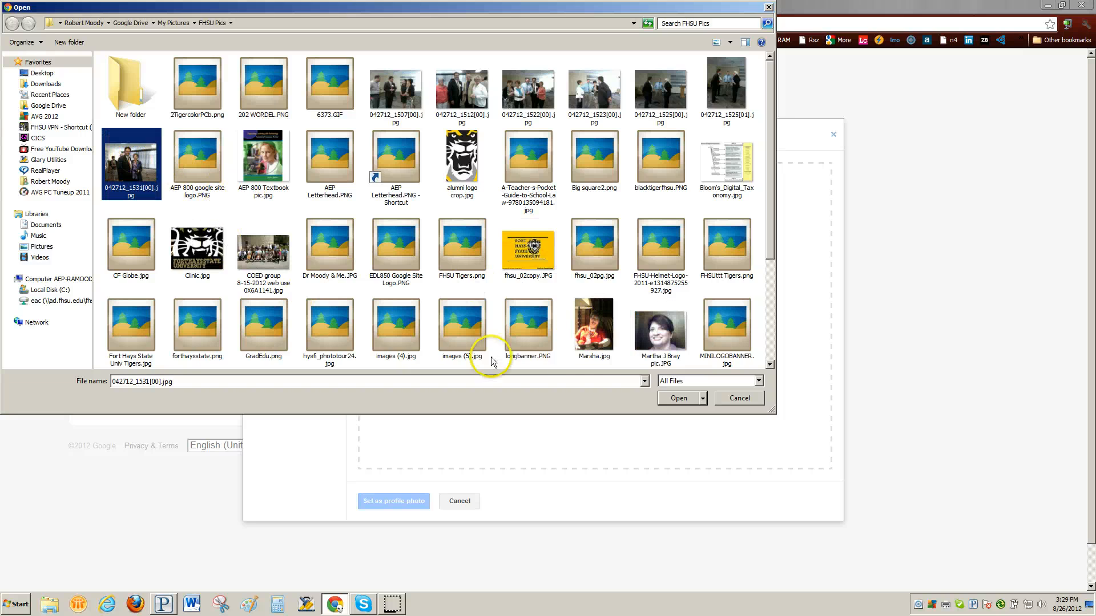
{"action": "left_click", "coordinate": [679, 398]}
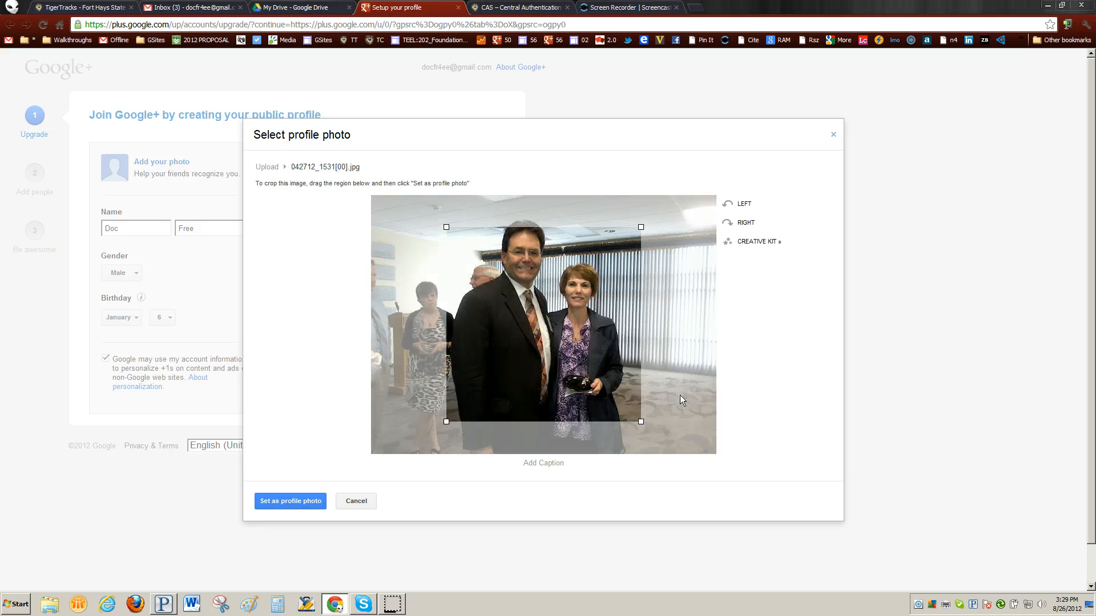
Crop the photo tightly around the man's face and set it as the profile photo.
{"action": "left_click_drag", "start_coordinate": [542, 326], "coordinate": [528, 295]}
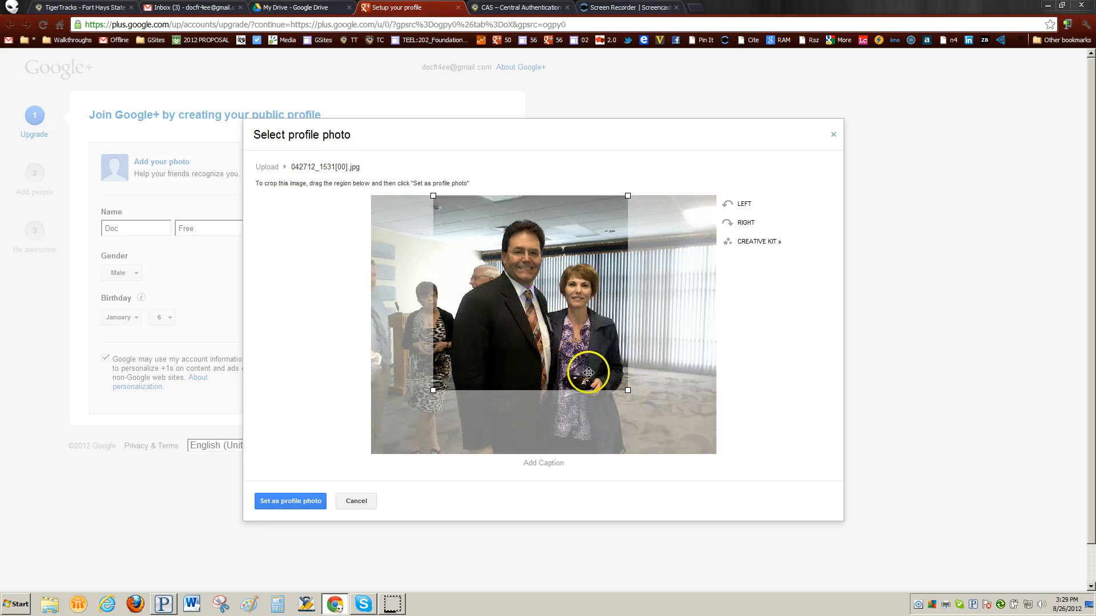
{"action": "left_click_drag", "start_coordinate": [627, 389], "coordinate": [548, 312]}
{"action": "left_click", "coordinate": [492, 290]}
{"action": "left_click_drag", "start_coordinate": [474, 286], "coordinate": [486, 285]}
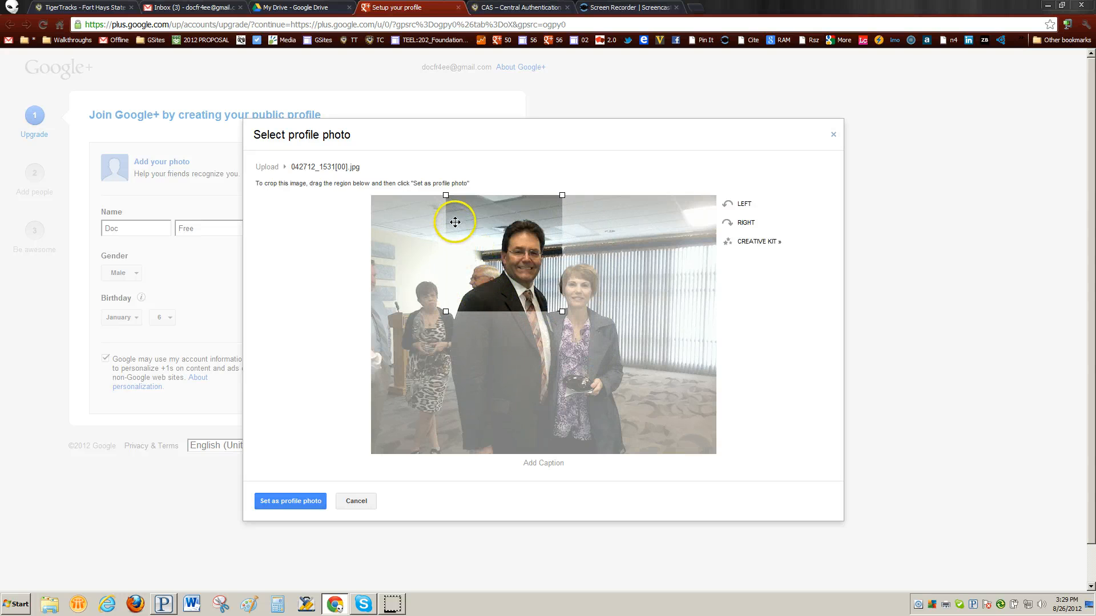
{"action": "left_click_drag", "start_coordinate": [446, 195], "coordinate": [454, 203]}
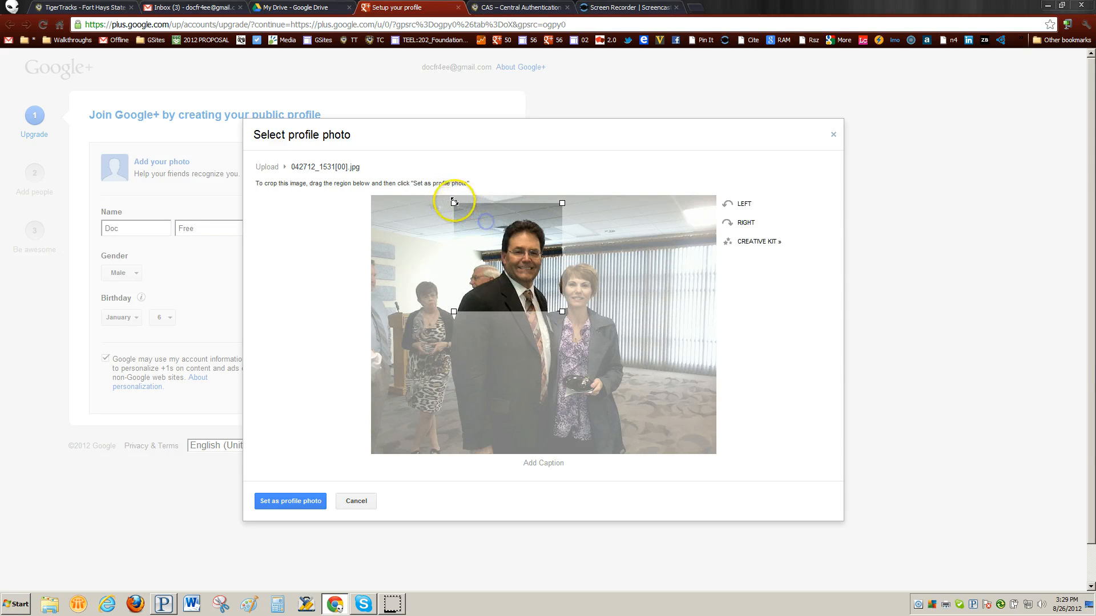
{"action": "mouse_move", "coordinate": [482, 252]}
{"action": "left_mouse_down"}
{"action": "mouse_move", "coordinate": [476, 240]}
{"action": "mouse_move", "coordinate": [476, 269]}
{"action": "mouse_move", "coordinate": [477, 257]}
{"action": "left_mouse_up"}
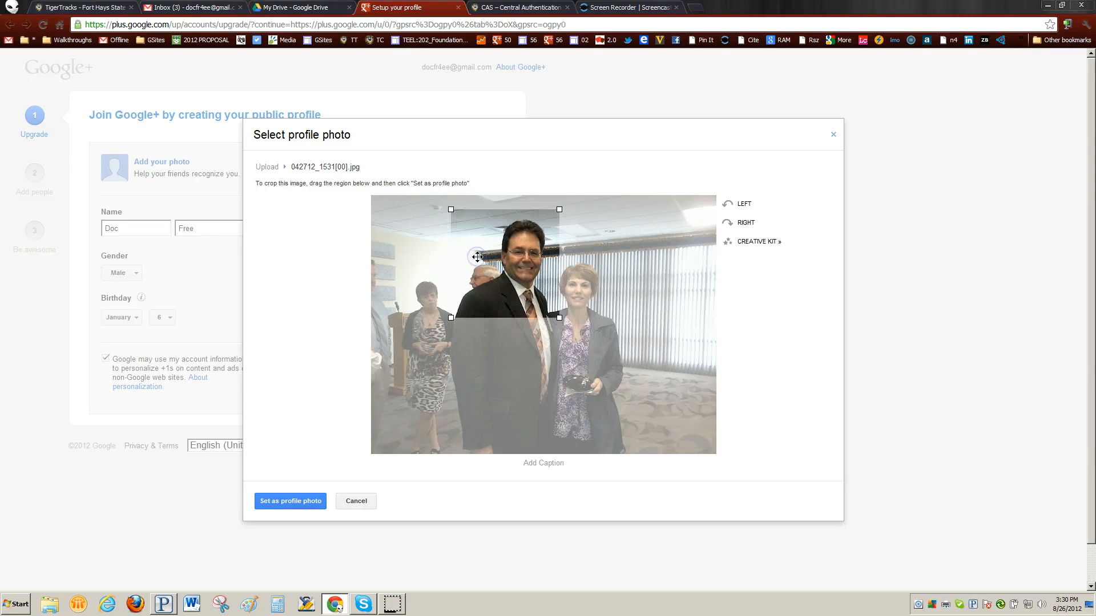
{"action": "left_click", "coordinate": [292, 499]}
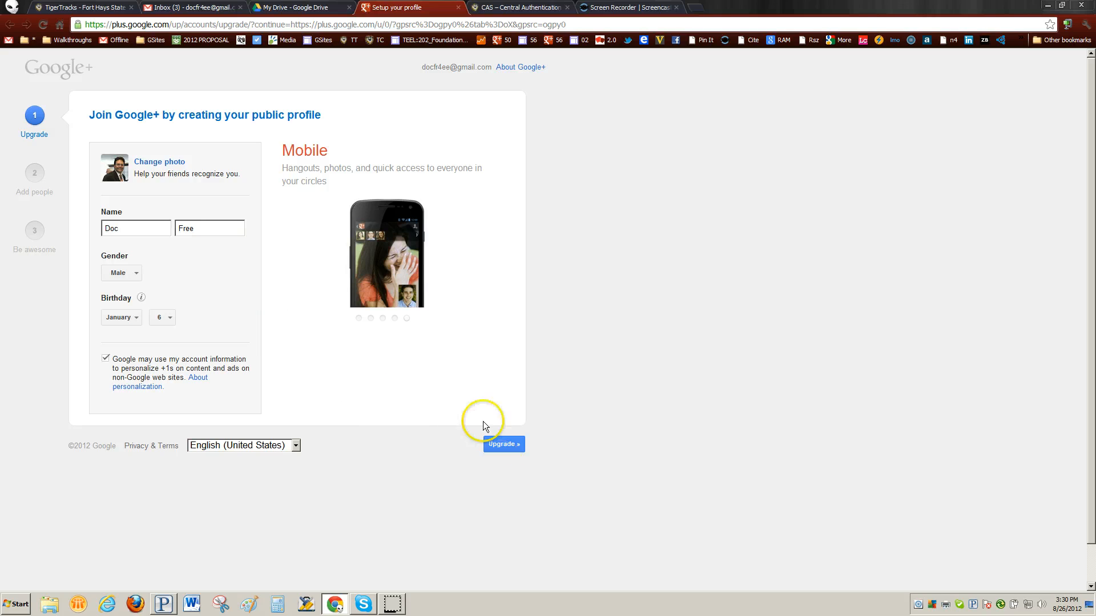
Replace the rejected nickname with the user's real first and last name and resubmit the profile.
{"action": "left_click", "coordinate": [501, 444]}
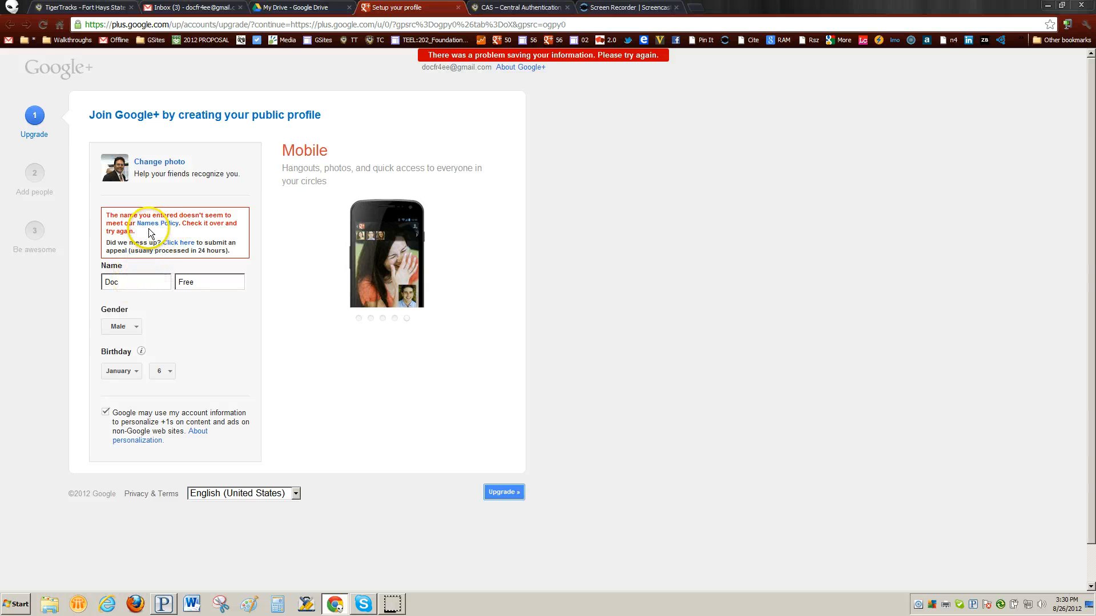
{"action": "double_click", "coordinate": [131, 281]}
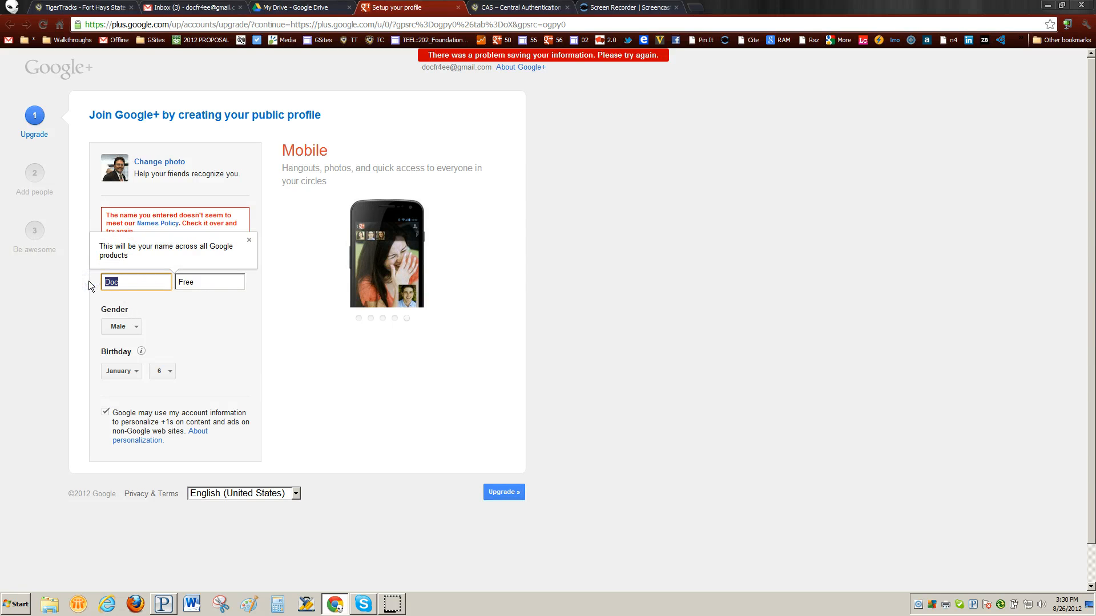
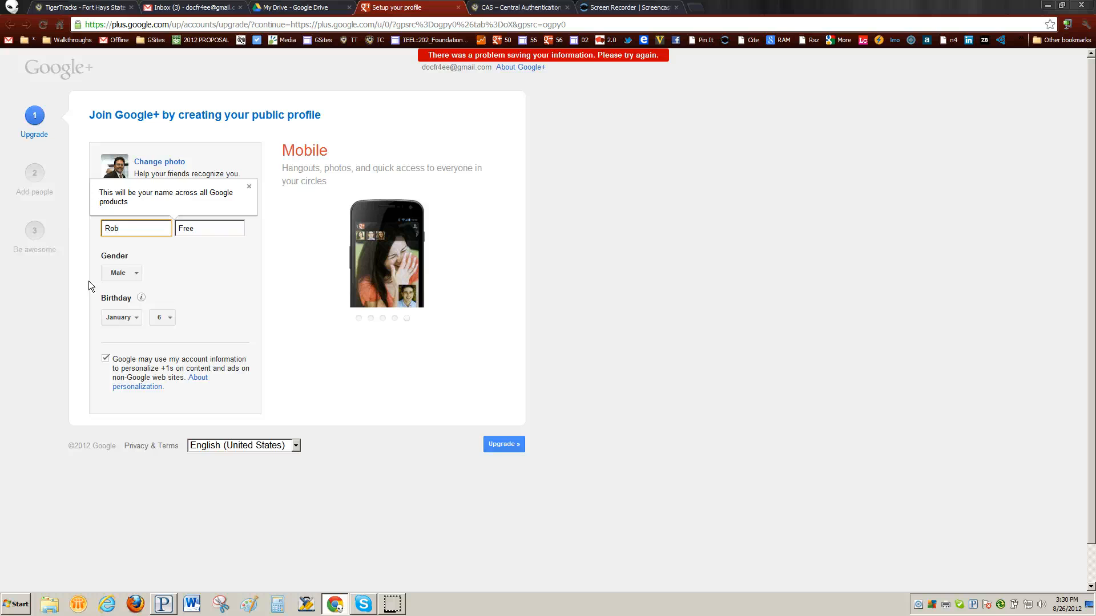
{"action": "key", "text": "Tab"}
{"action": "left_click", "coordinate": [290, 268]}
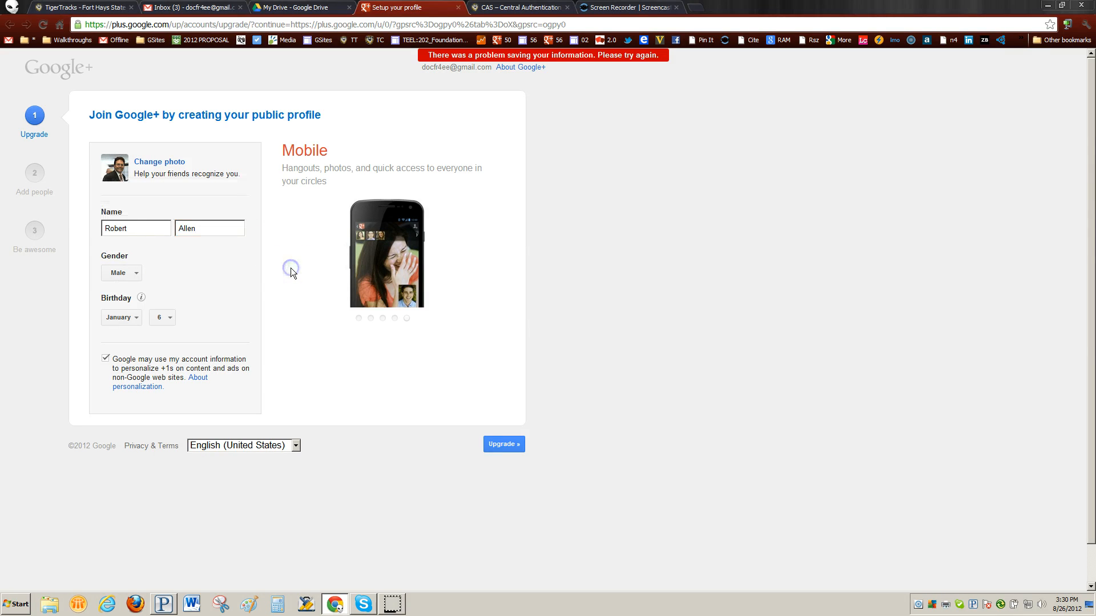
{"action": "left_click", "coordinate": [508, 445]}
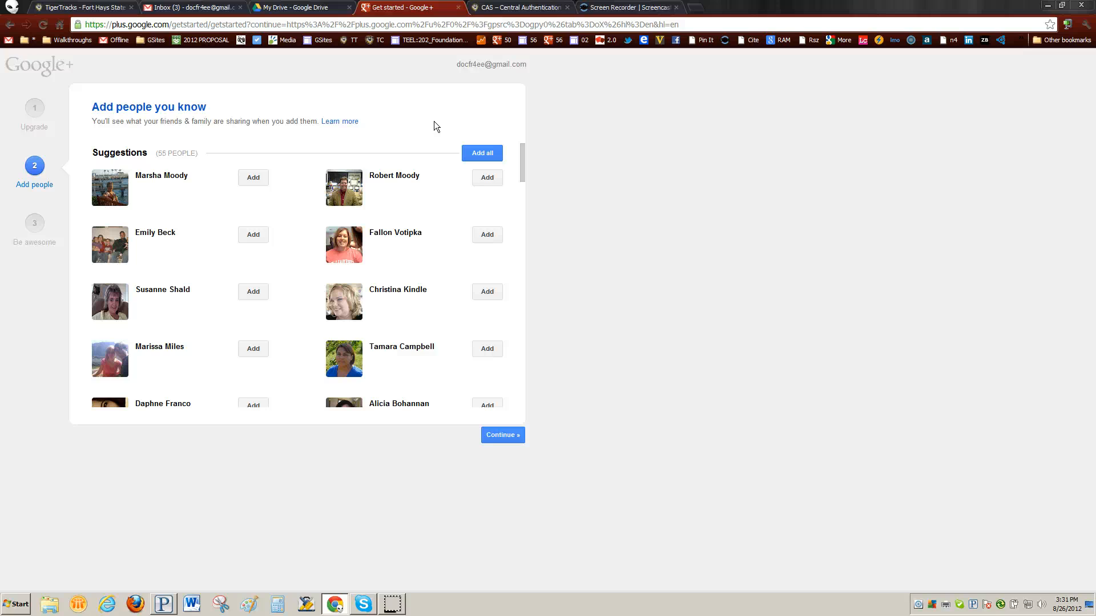
Put the first two suggested people into the Family circle and continue past the suggestions.
{"action": "left_click", "coordinate": [562, 608]}
{"action": "left_click", "coordinate": [252, 178]}
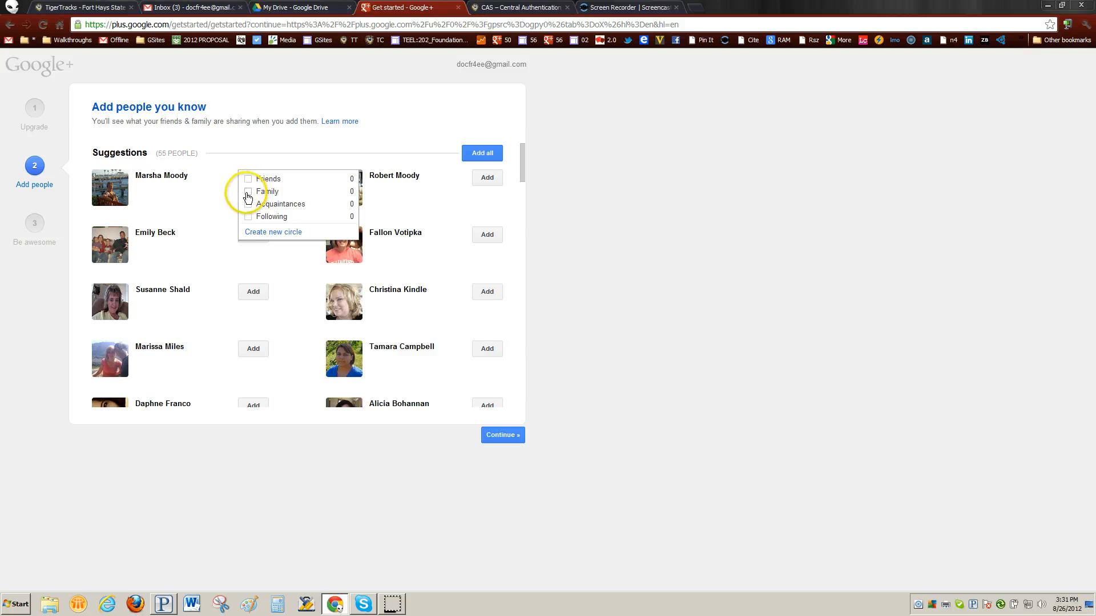
{"action": "left_click", "coordinate": [249, 193]}
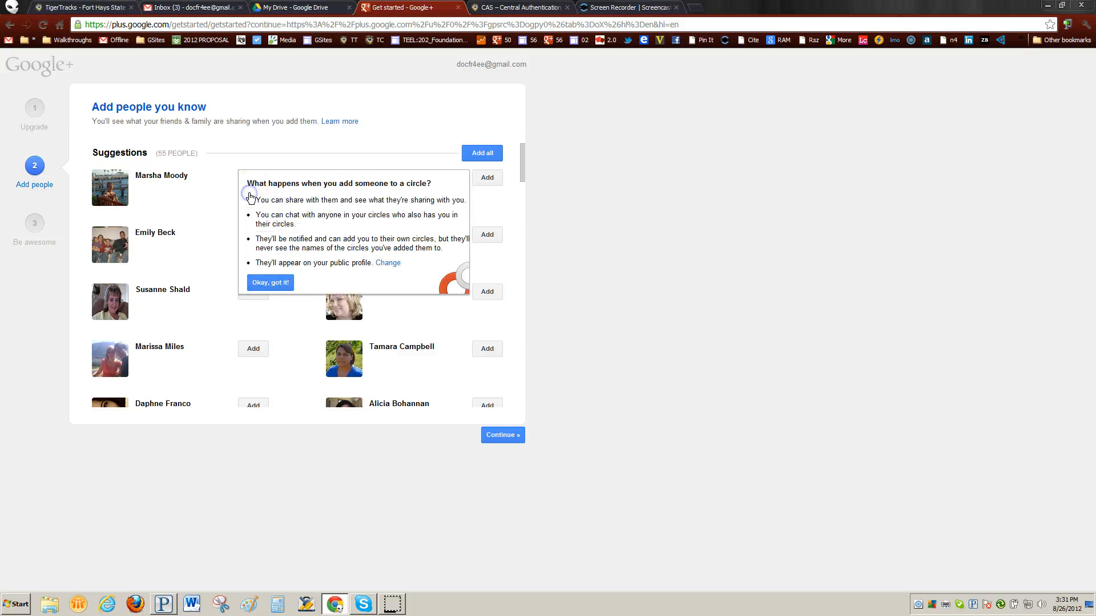
{"action": "left_click", "coordinate": [264, 280]}
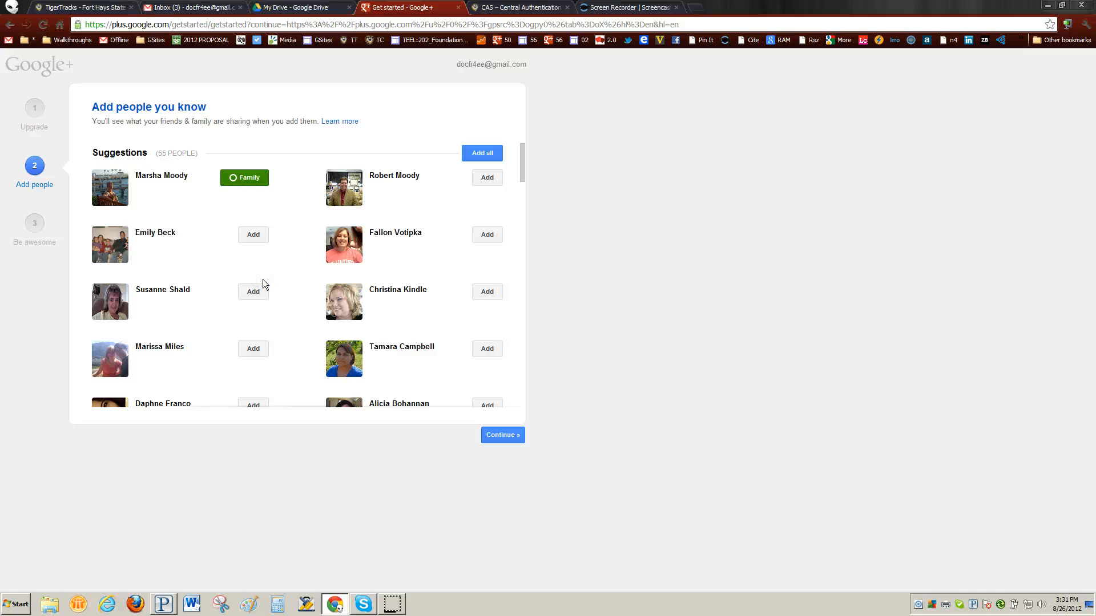
{"action": "mouse_move", "coordinate": [492, 182]}
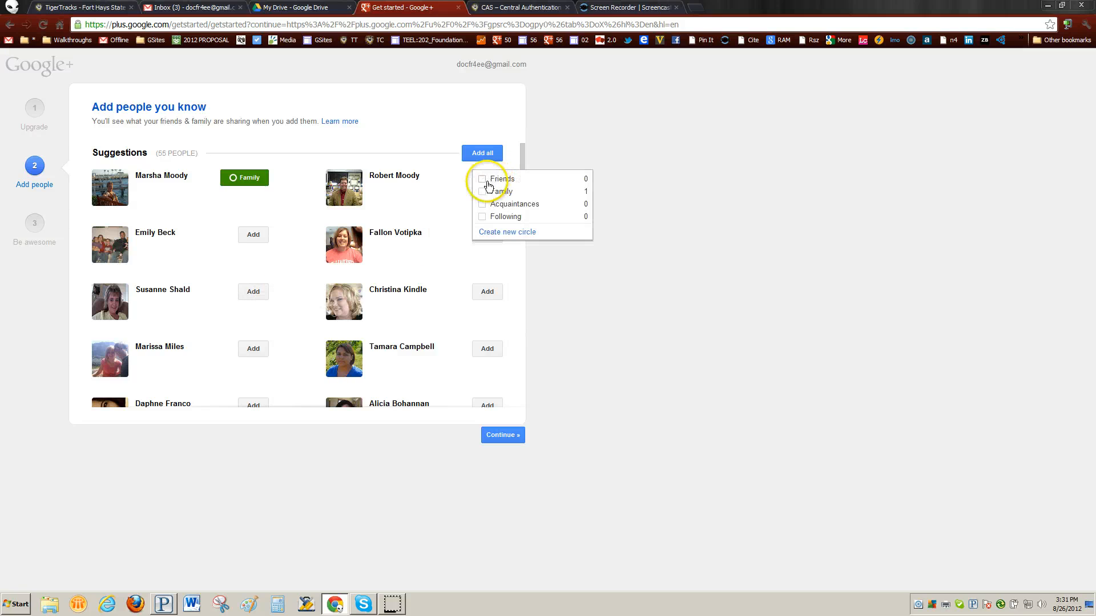
{"action": "left_click", "coordinate": [483, 194]}
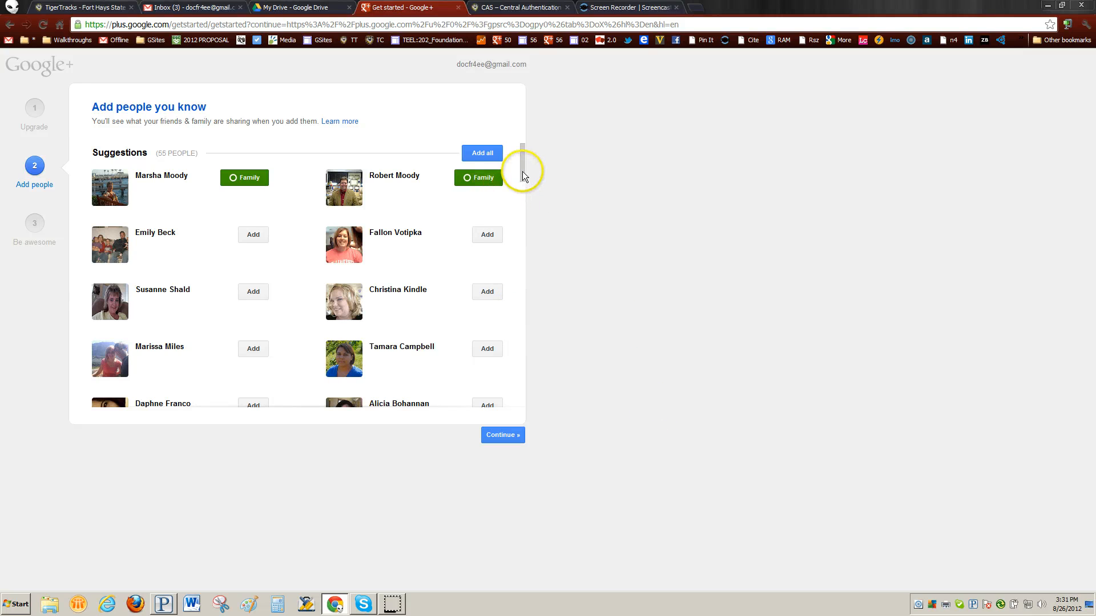
{"action": "left_click_drag", "start_coordinate": [521, 166], "coordinate": [520, 400]}
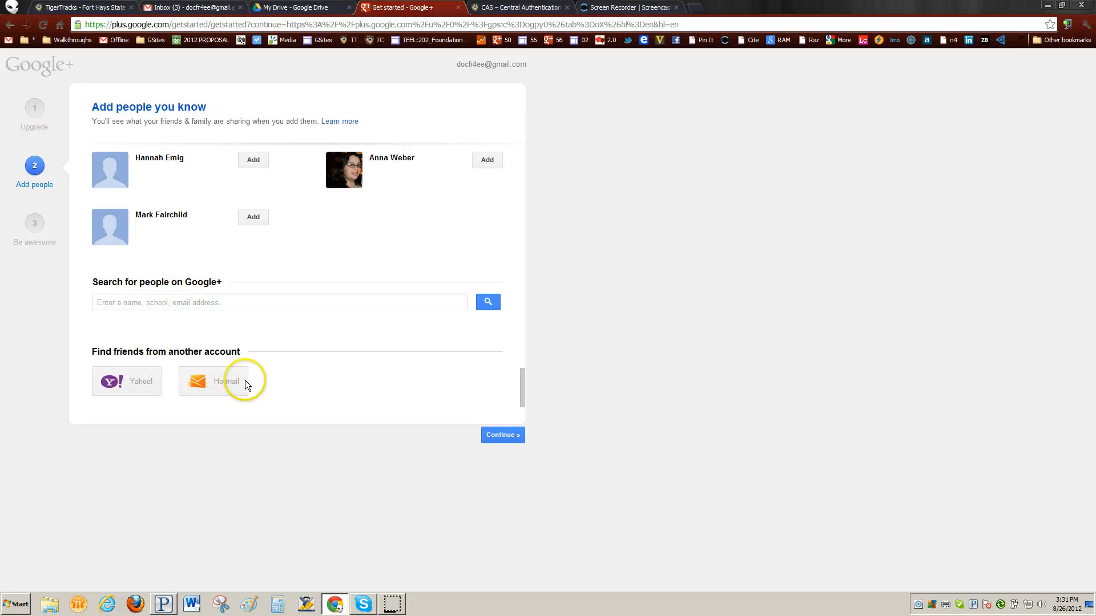
{"action": "left_click", "coordinate": [504, 435]}
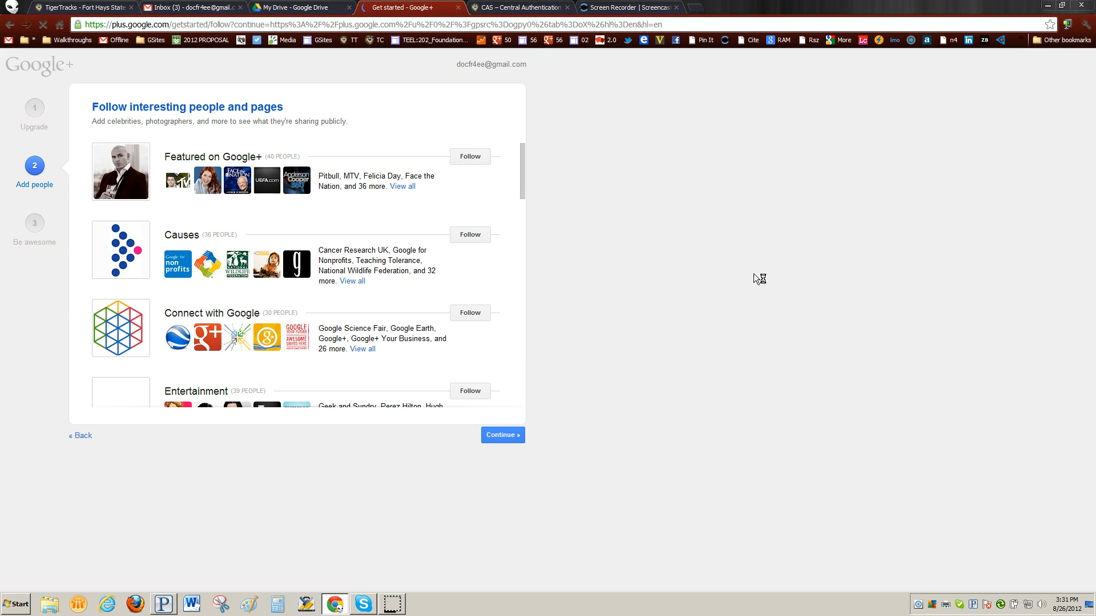
Skip following any people or pages, choosing 'Continue anyway' at the 'You might be lonely' warning.
{"action": "left_click_drag", "start_coordinate": [522, 151], "coordinate": [523, 181]}
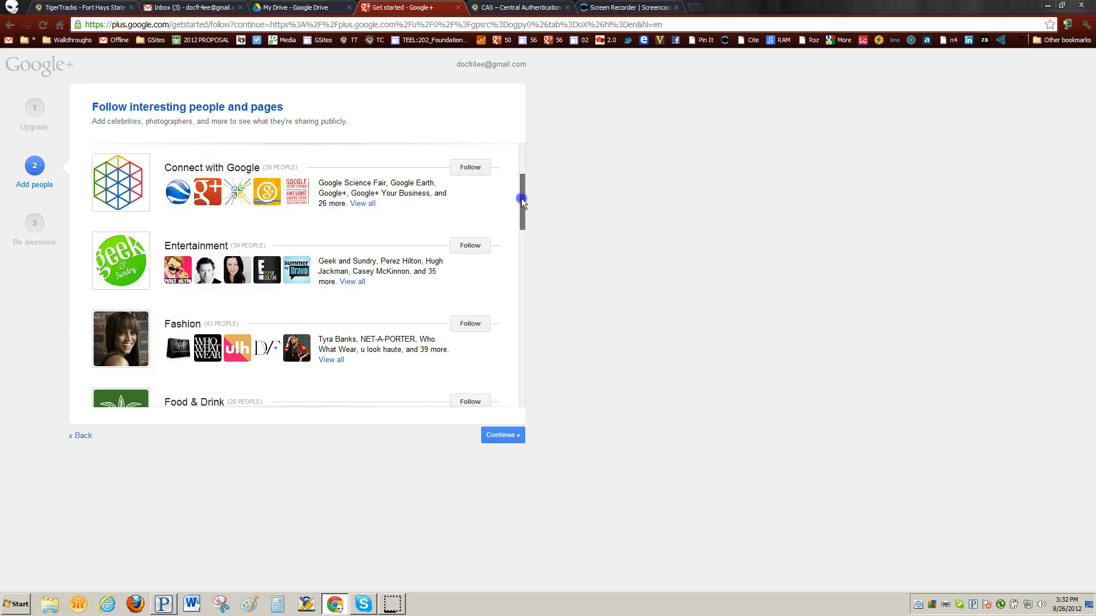
{"action": "left_click_drag", "start_coordinate": [522, 197], "coordinate": [505, 382]}
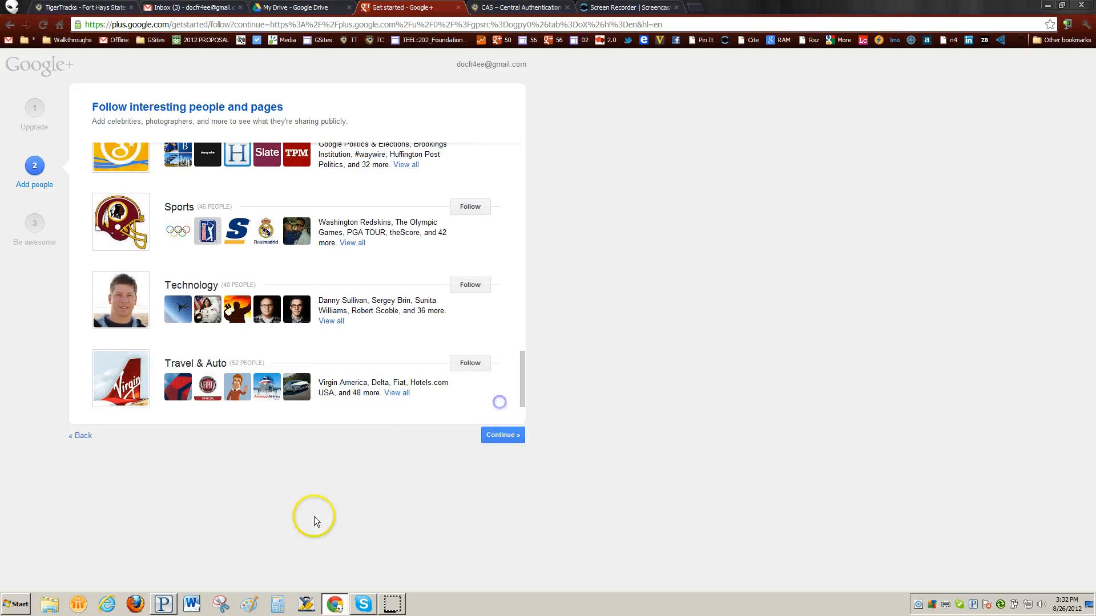
{"action": "left_click", "coordinate": [509, 433]}
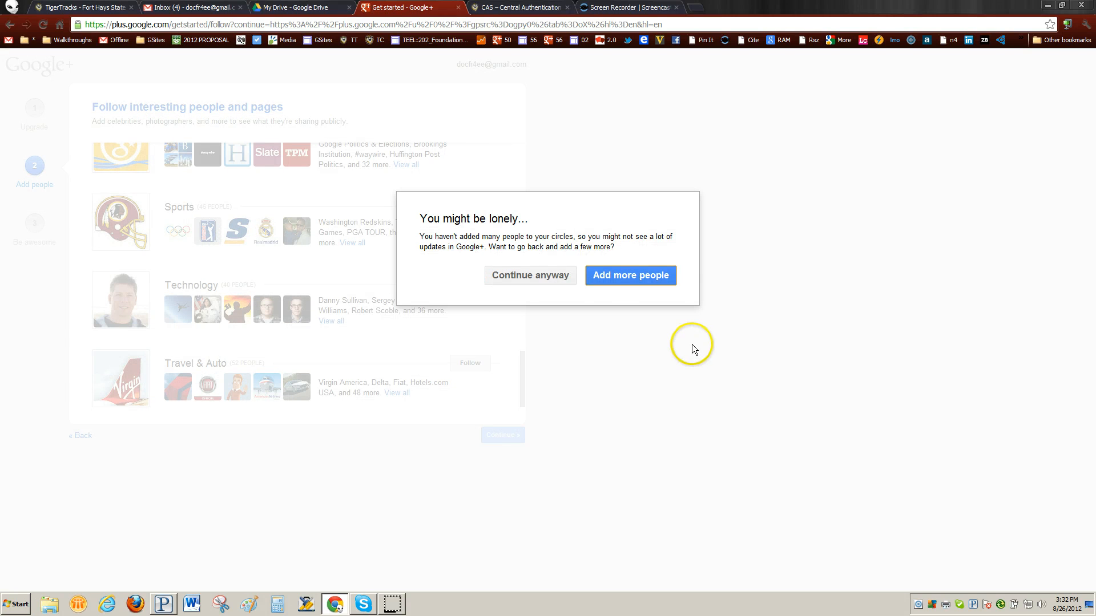
{"action": "left_click", "coordinate": [538, 276]}
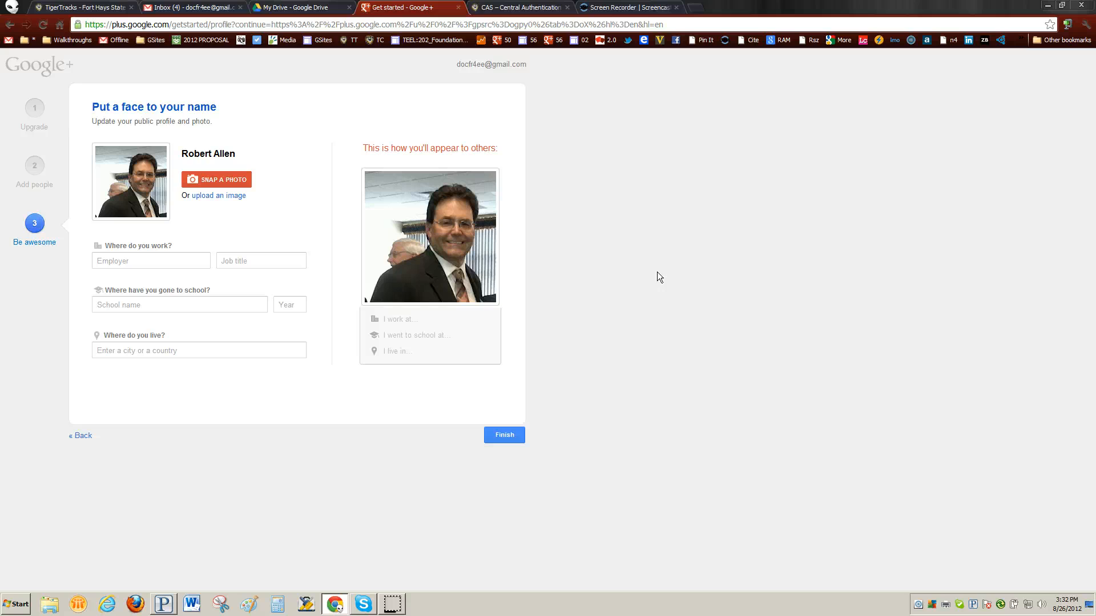
Enter Fort Hays State University as the employer and add the professor job title.
{"action": "left_click", "coordinate": [154, 262]}
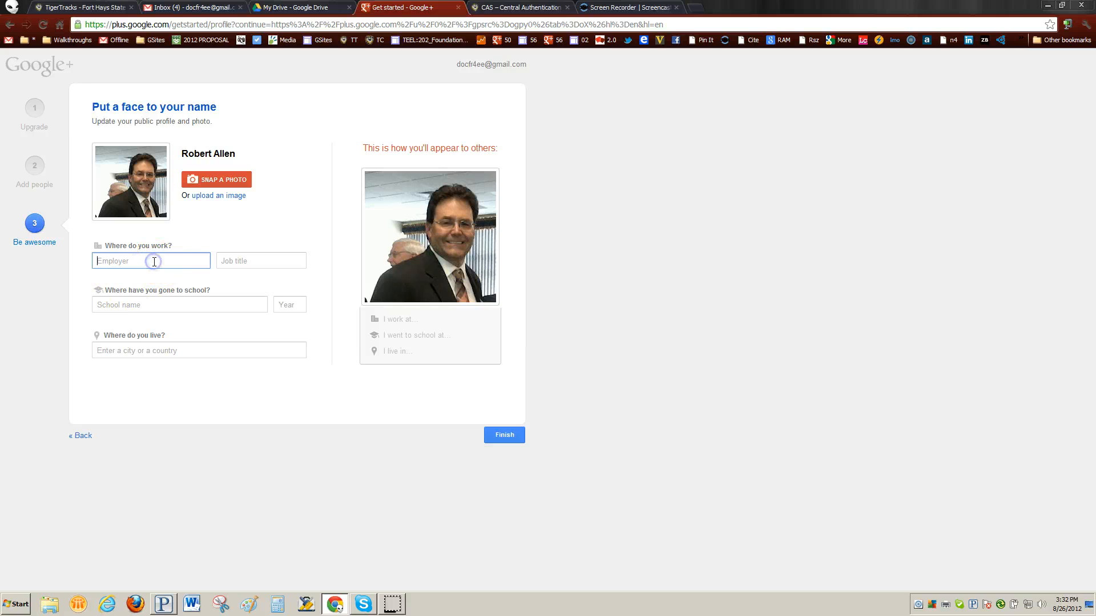
{"action": "type", "text": "Fo"}
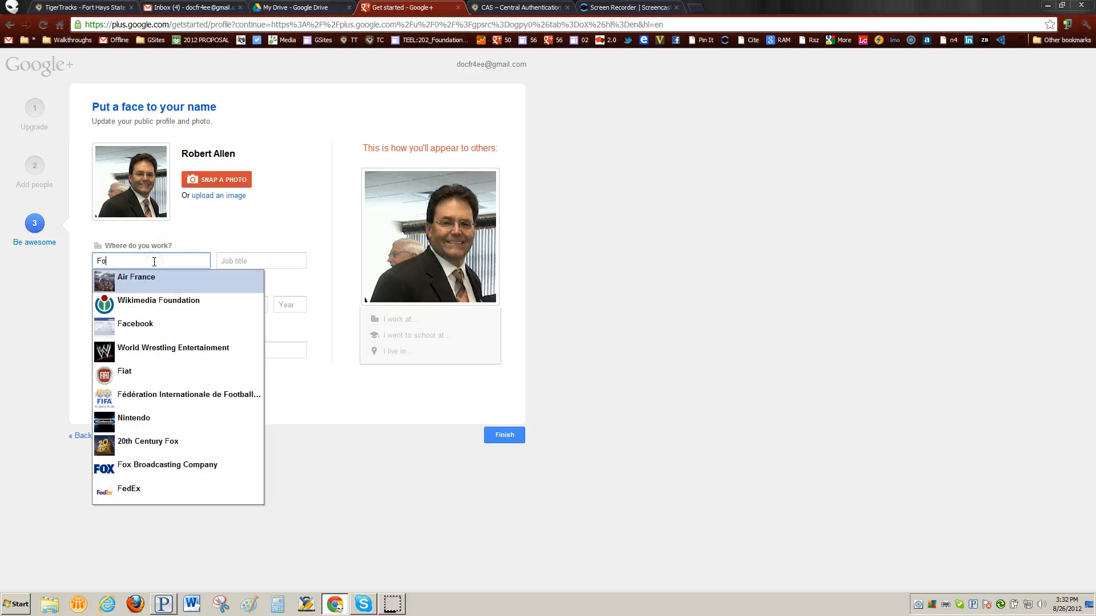
{"action": "type", "text": "rt Hays"}
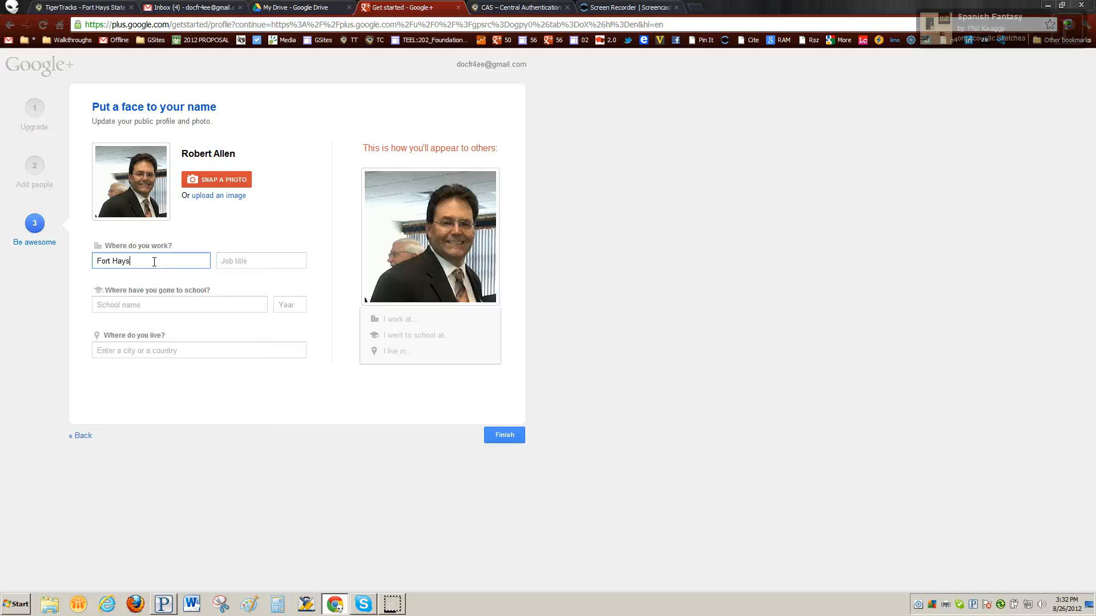
{"action": "type", "text": " Stat"}
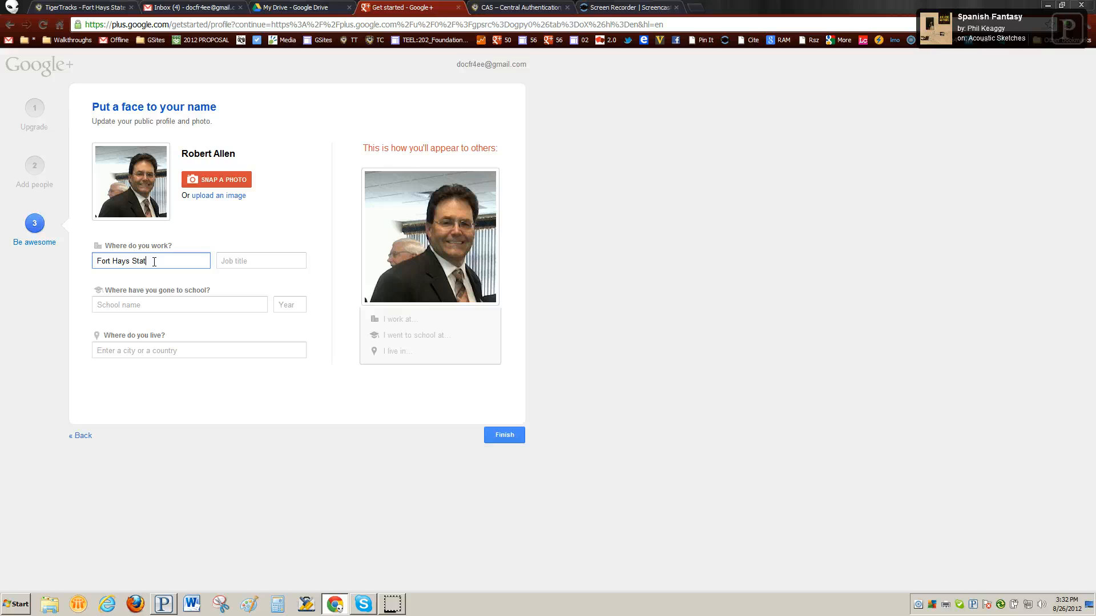
{"action": "type", "text": "e University"}
{"action": "key", "text": "Tab"}
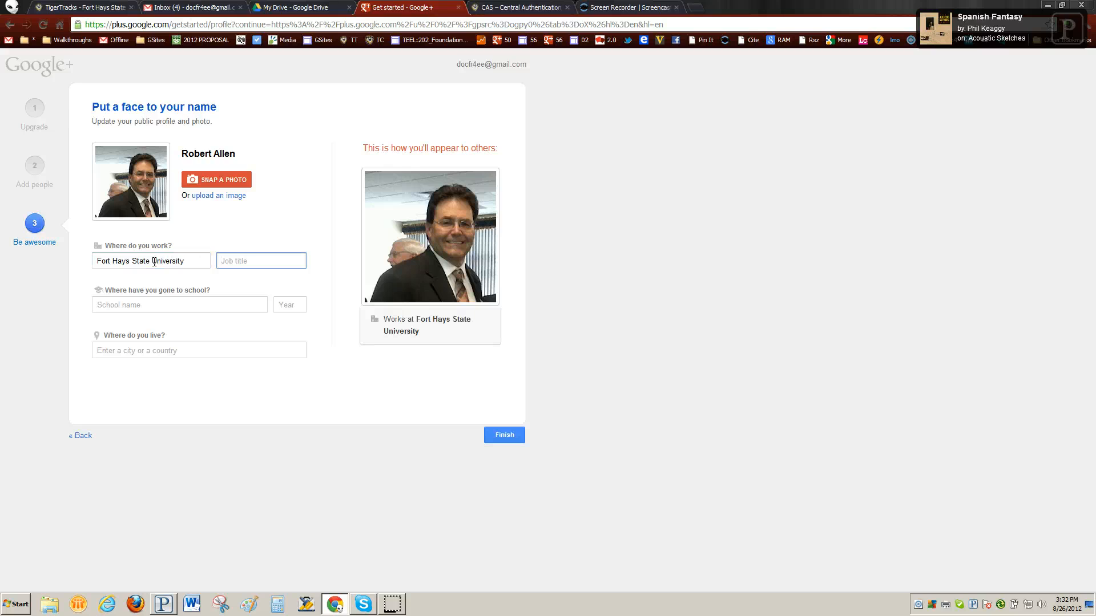
{"action": "type", "text": "A"}
{"action": "key", "text": "BackSpace"}
{"action": "key", "text": "BackSpace"}
{"action": "type", "text": "iate Professor"}
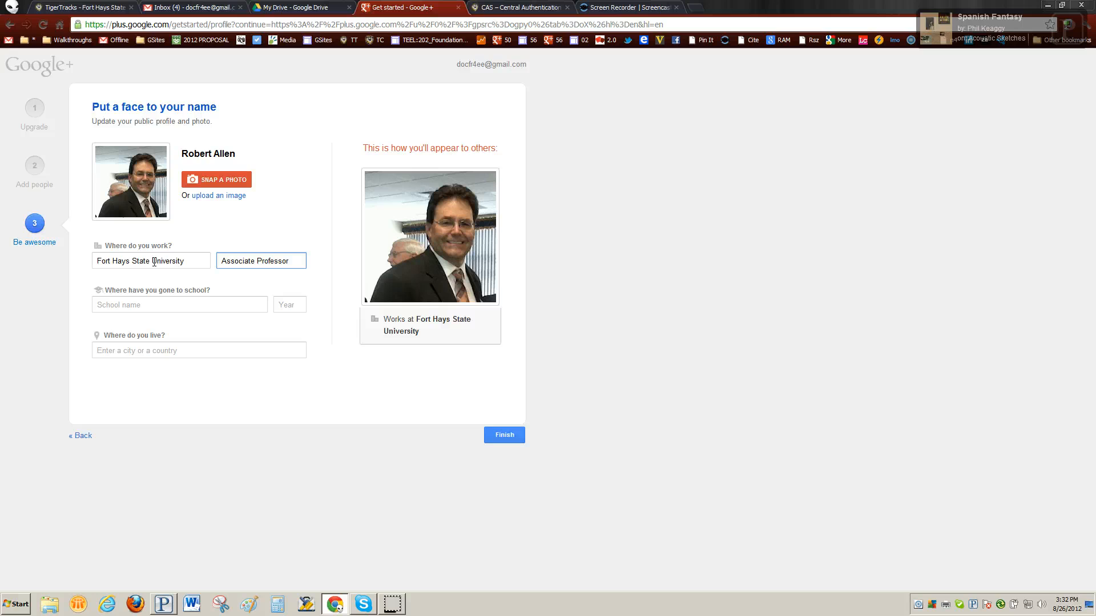
Add University of Oklahoma as the school attended, with graduation year 2005.
{"action": "left_click", "coordinate": [167, 306]}
{"action": "type", "text": "U"}
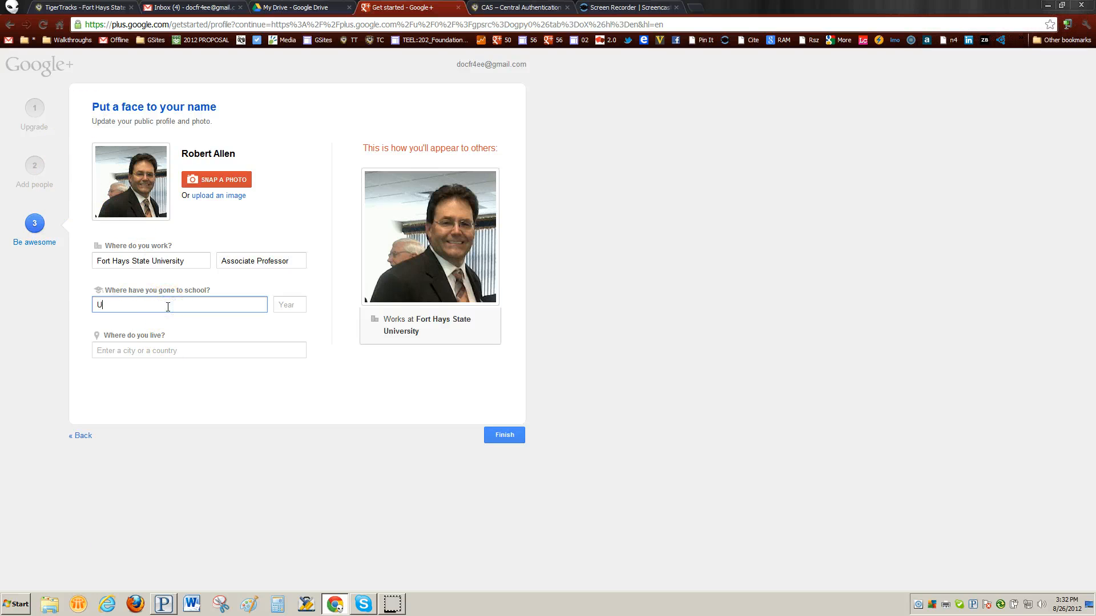
{"action": "type", "text": "niversity of I"}
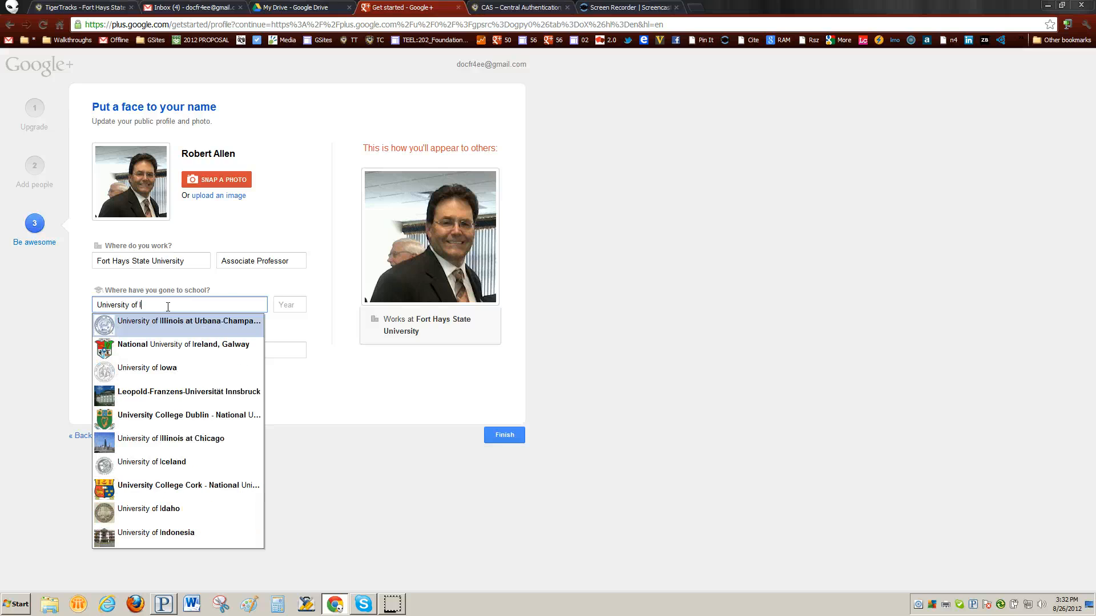
{"action": "key", "text": "BackSpace"}
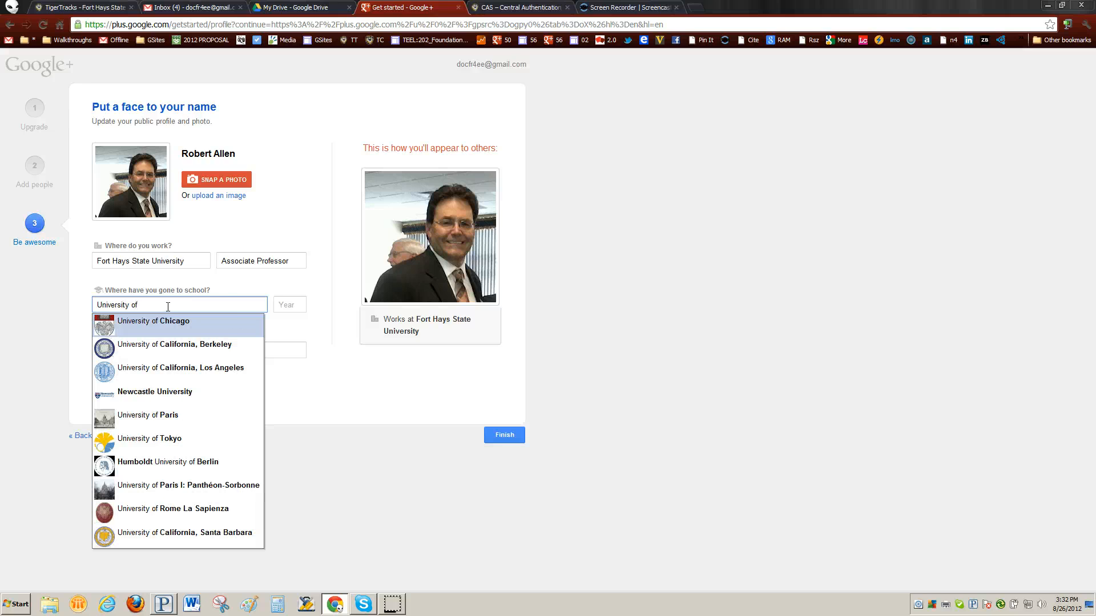
{"action": "type", "text": "Okla"}
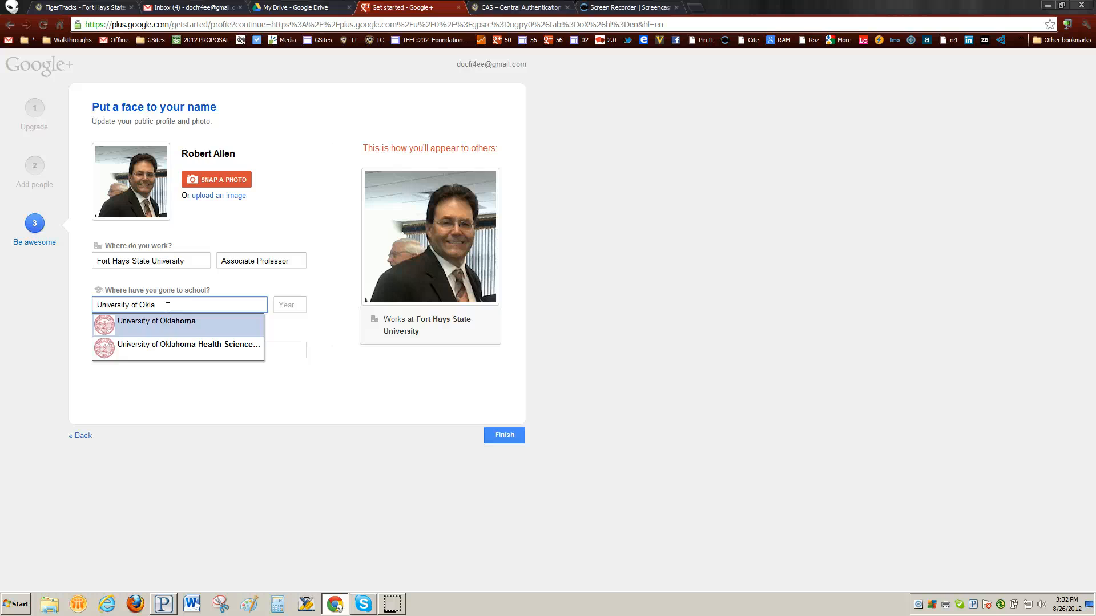
{"action": "left_click", "coordinate": [227, 321]}
{"action": "left_click", "coordinate": [294, 307]}
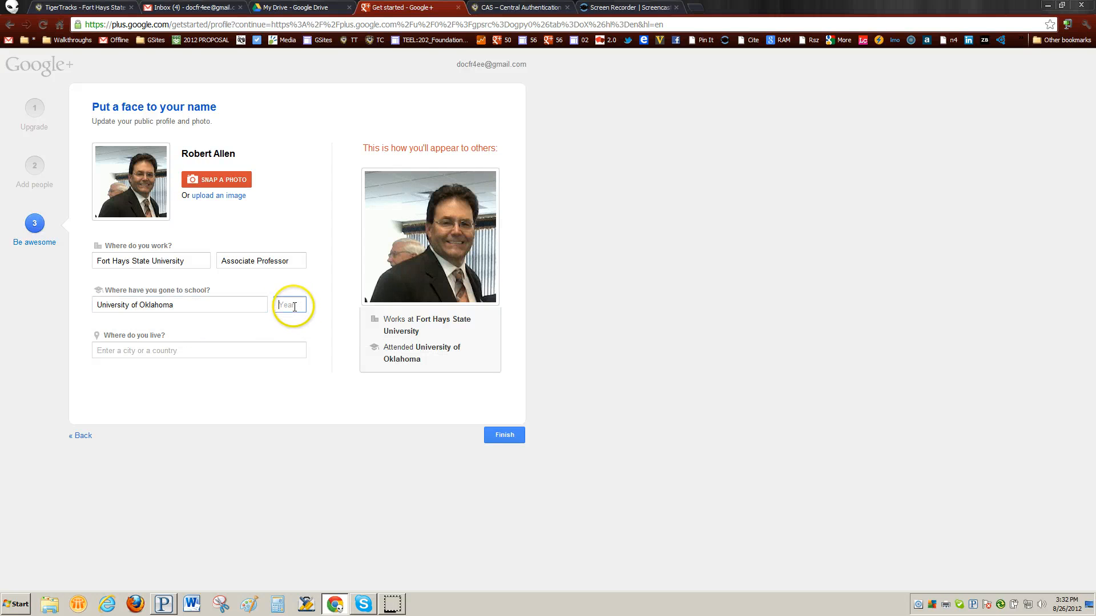
{"action": "type", "text": "2005"}
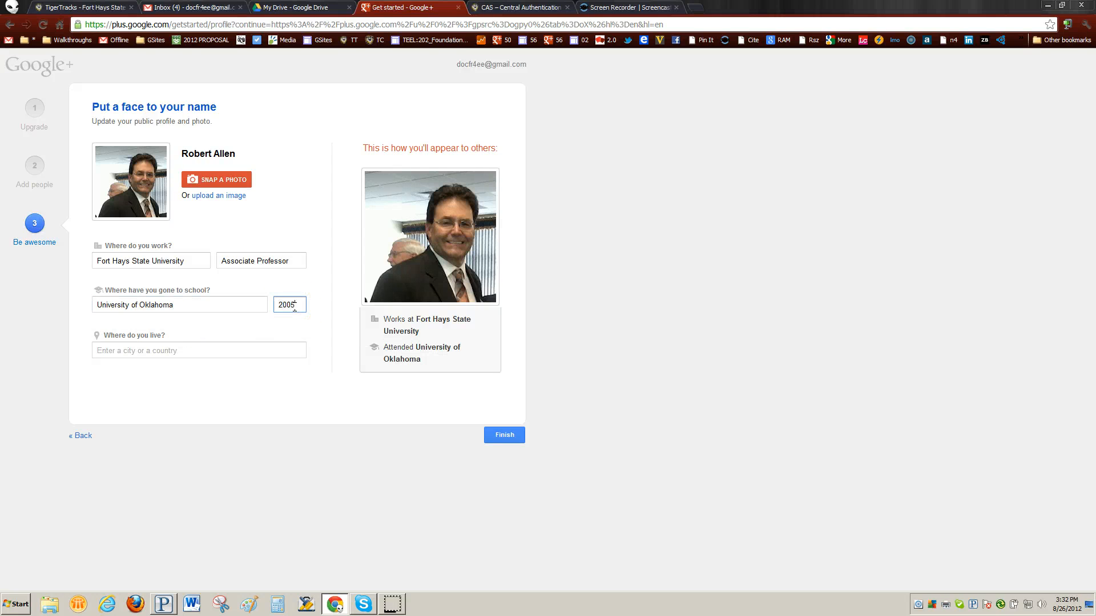
Set the home location to Hays, KS and finish the profile setup.
{"action": "left_click", "coordinate": [184, 349]}
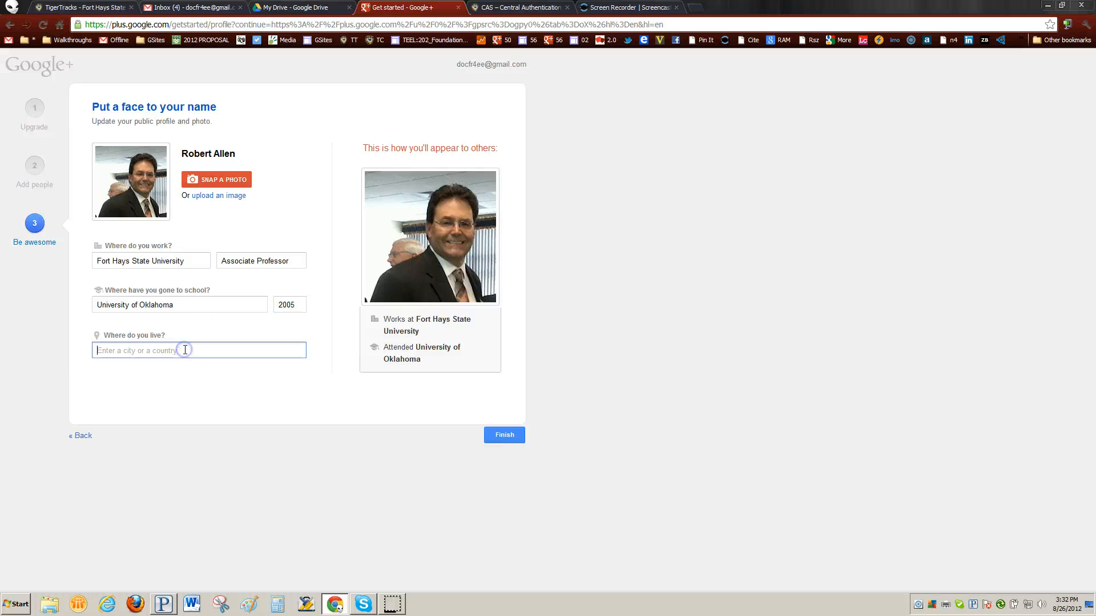
{"action": "type", "text": "Hays, KS"}
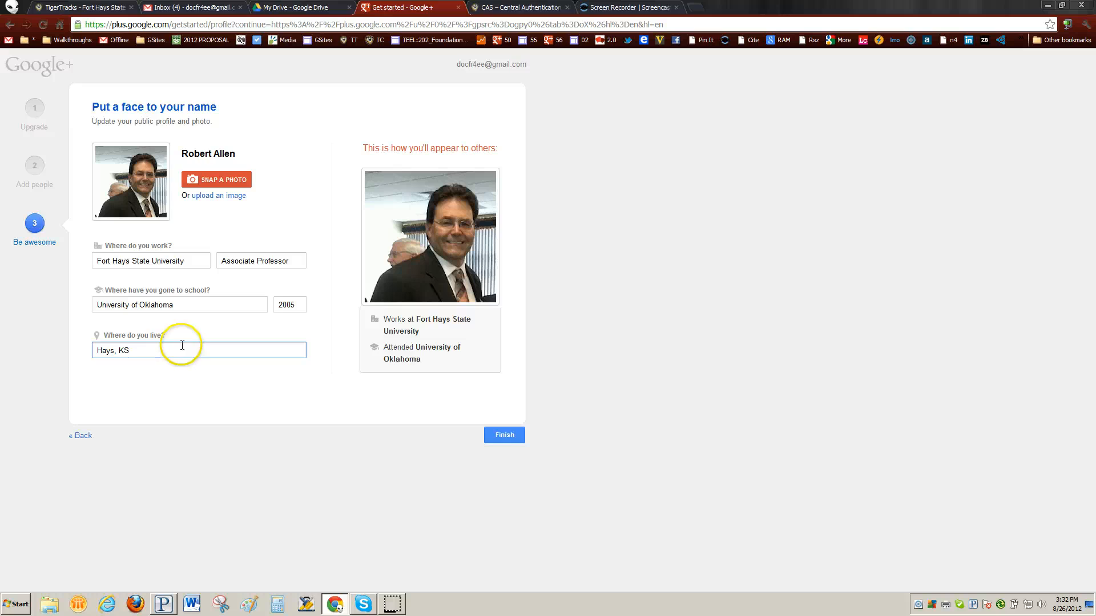
{"action": "left_click", "coordinate": [97, 340]}
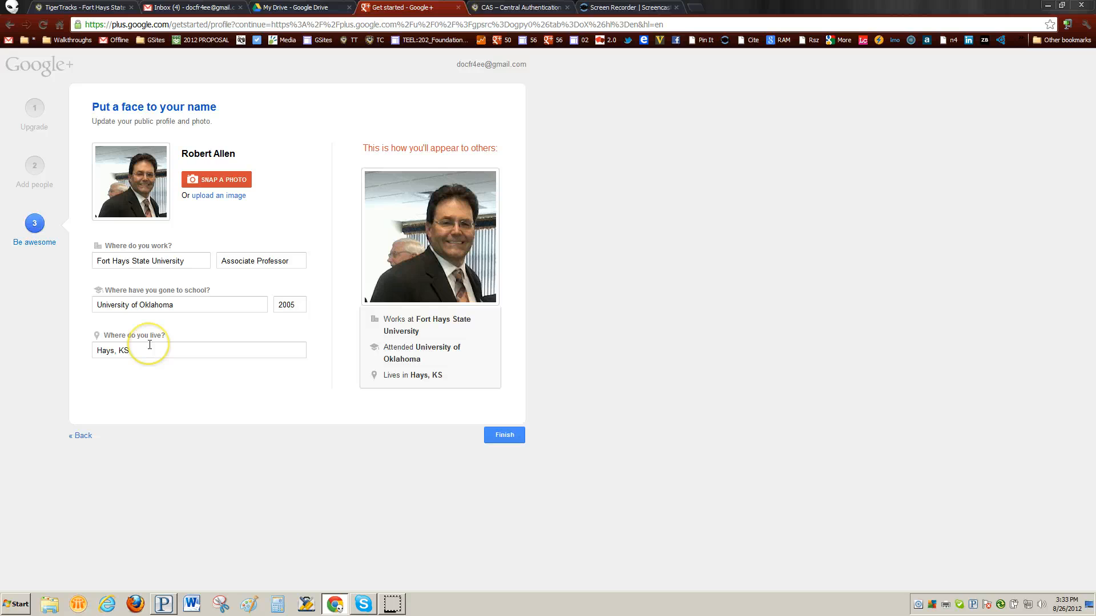
{"action": "left_click", "coordinate": [514, 437]}
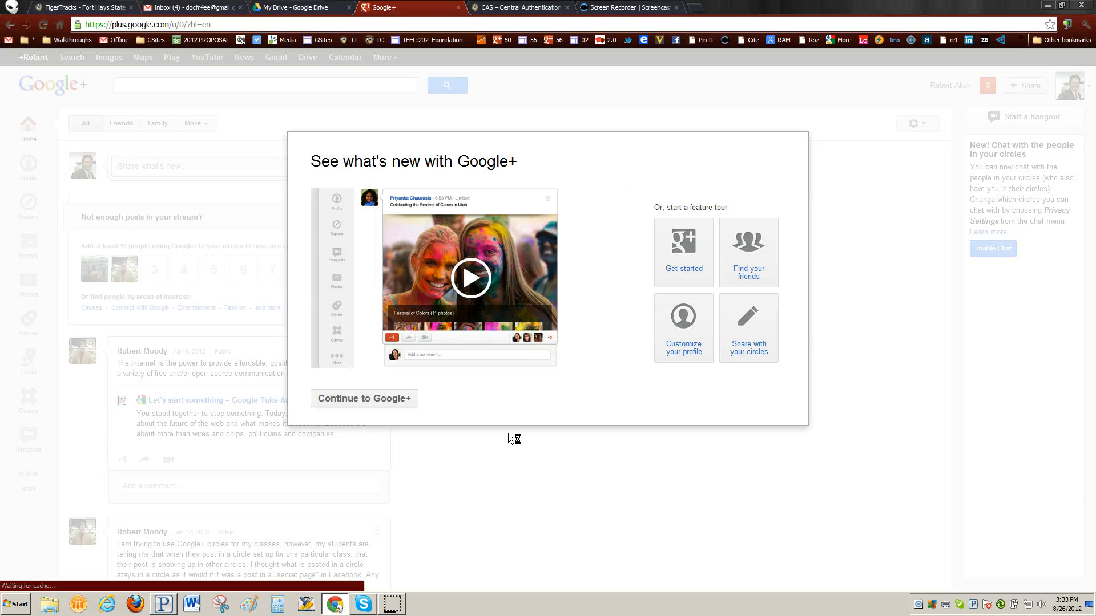
Close the 'See what's new' overview via Continue to Google+ and view the home stream.
{"action": "left_click", "coordinate": [401, 402]}
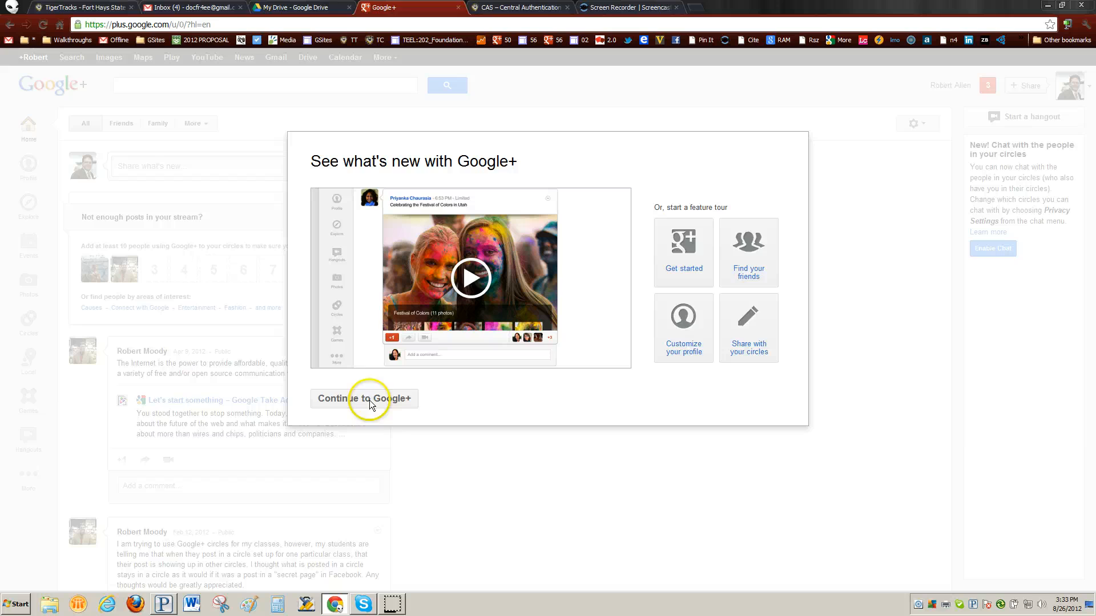
{"action": "left_click", "coordinate": [399, 399]}
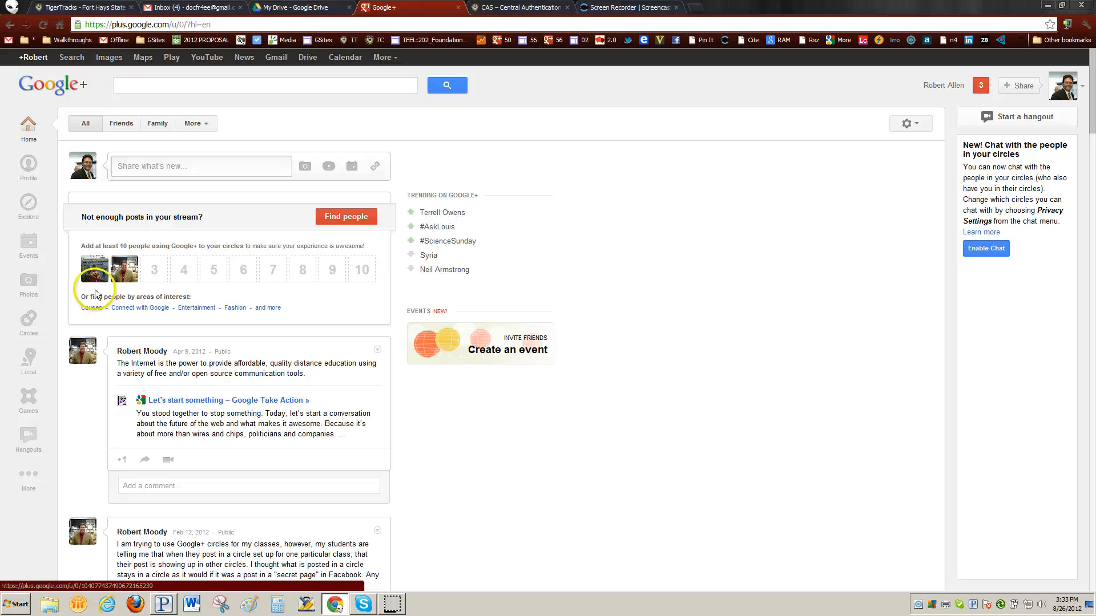
{"action": "mouse_move", "coordinate": [93, 270]}
{"action": "mouse_move", "coordinate": [130, 274]}
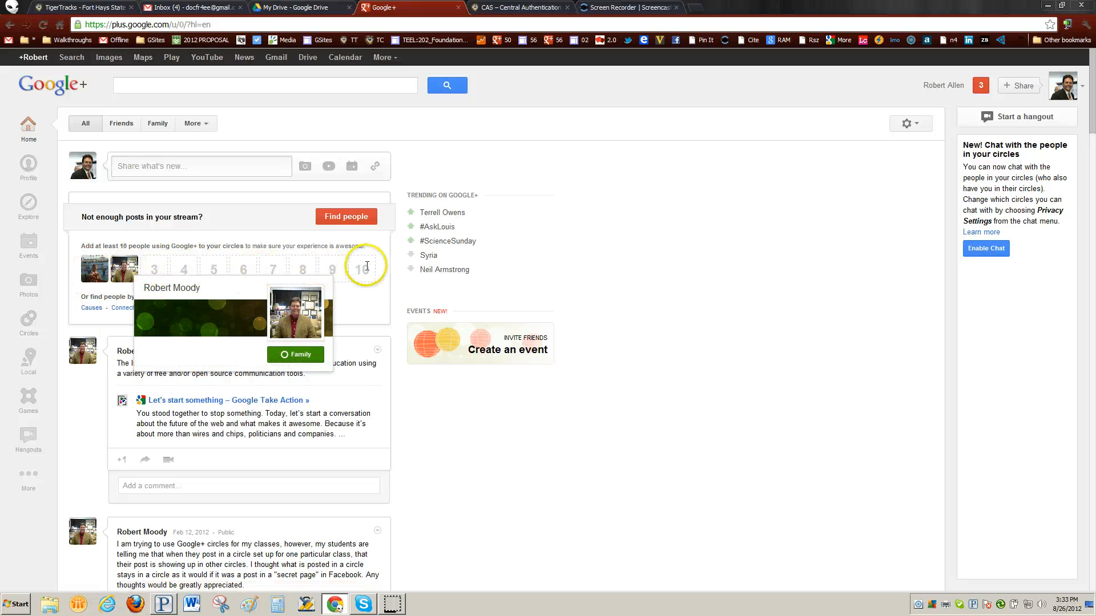
Go through Find people and pages to follow without adding anyone, then finish to resave the profile.
{"action": "left_click", "coordinate": [339, 217]}
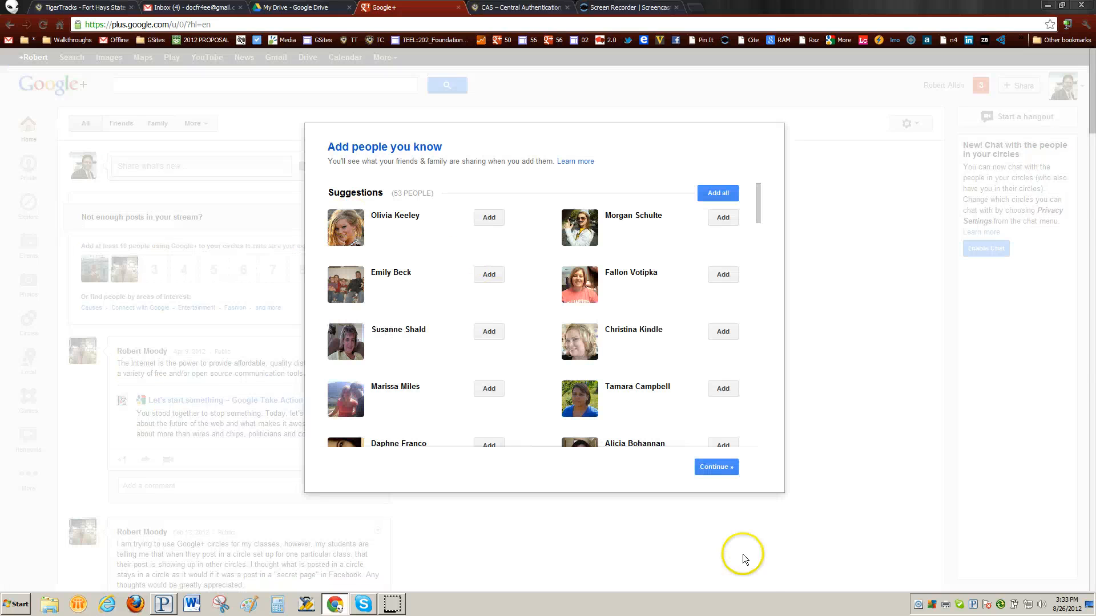
{"action": "left_click", "coordinate": [713, 469]}
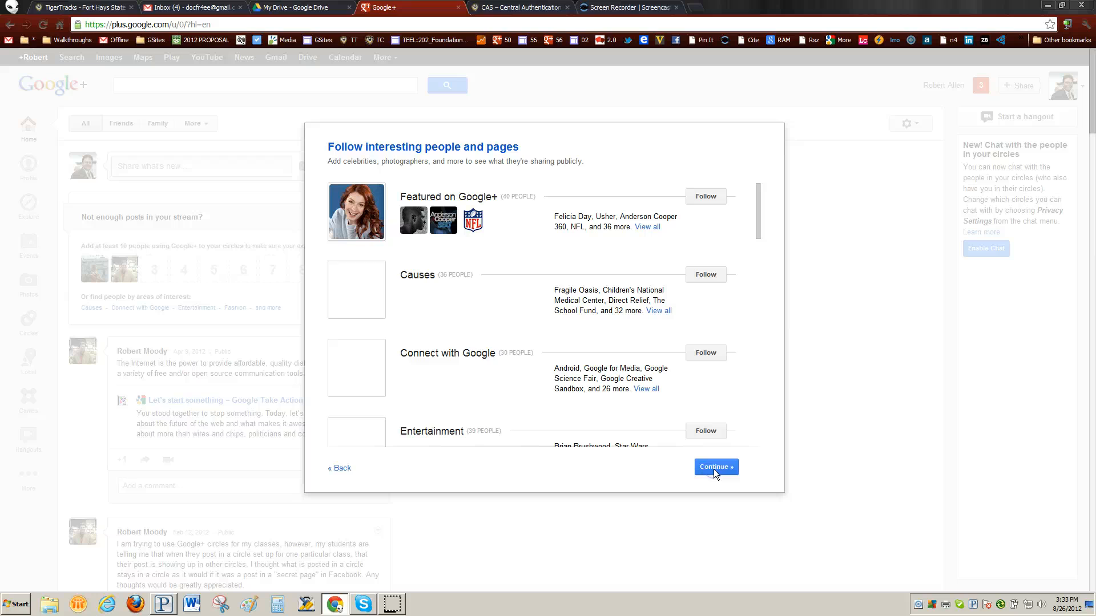
{"action": "left_click", "coordinate": [344, 468]}
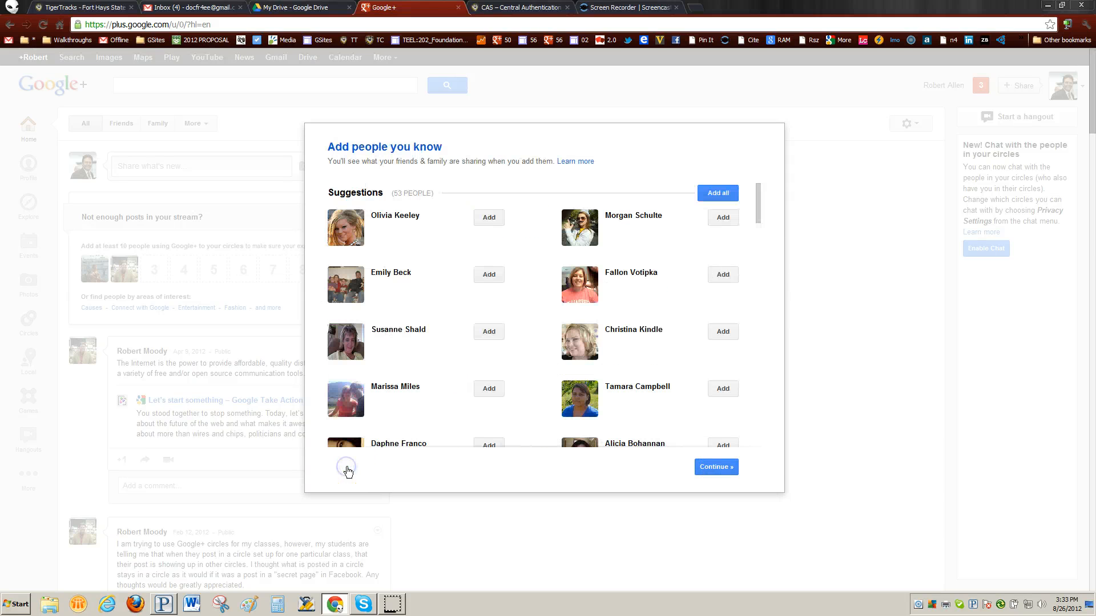
{"action": "left_click", "coordinate": [729, 468]}
{"action": "left_click", "coordinate": [730, 468]}
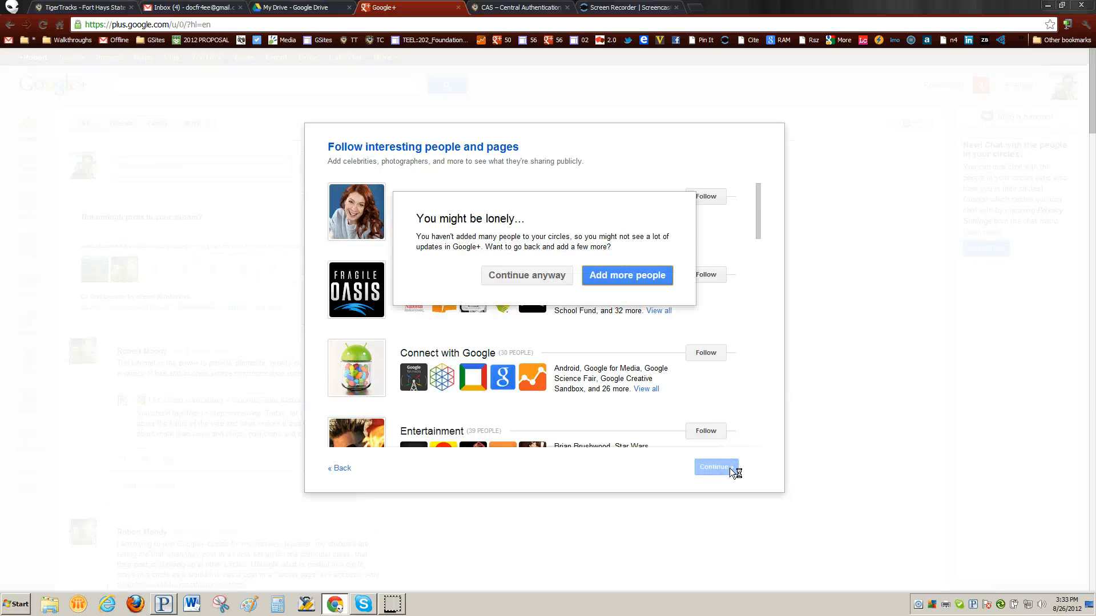
{"action": "left_click", "coordinate": [533, 277]}
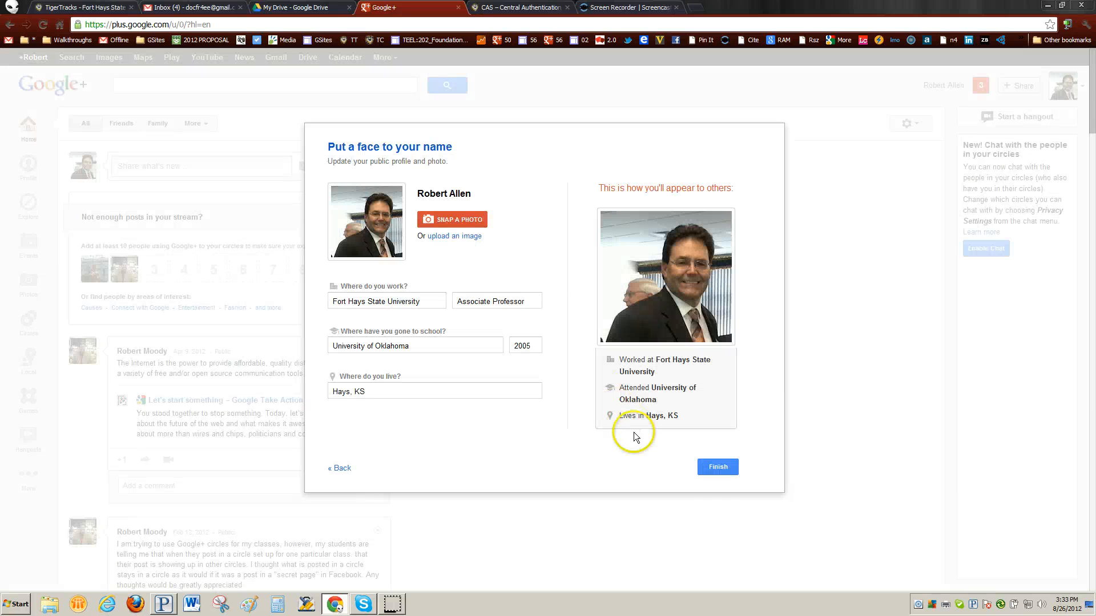
{"action": "left_click", "coordinate": [717, 467]}
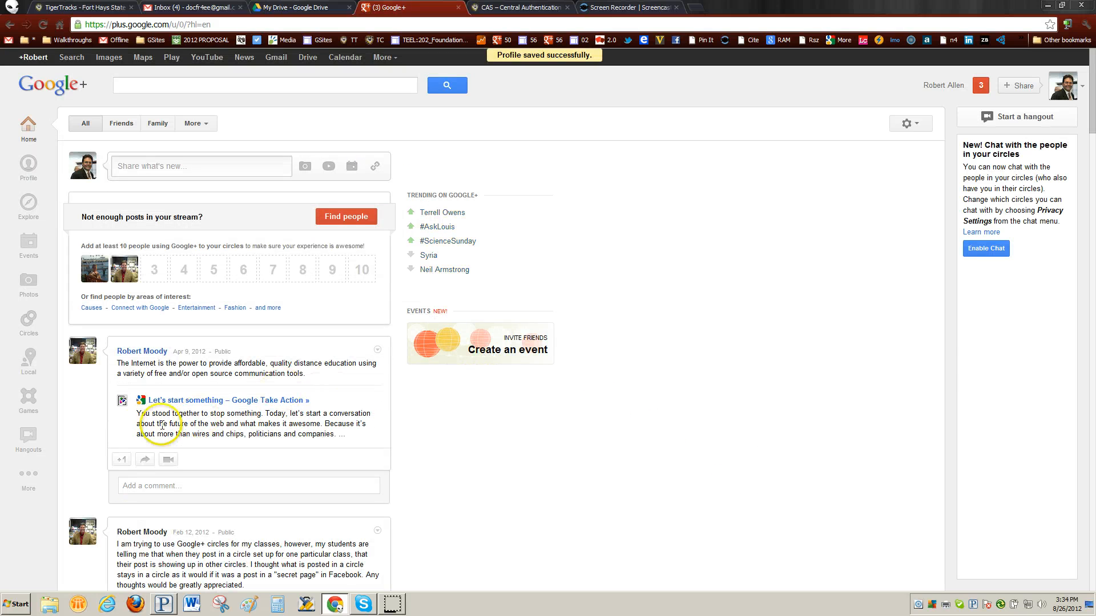
Open Circles and review Family holding two people beside empty Friends, Acquaintances and Following.
{"action": "mouse_move", "coordinate": [12, 478]}
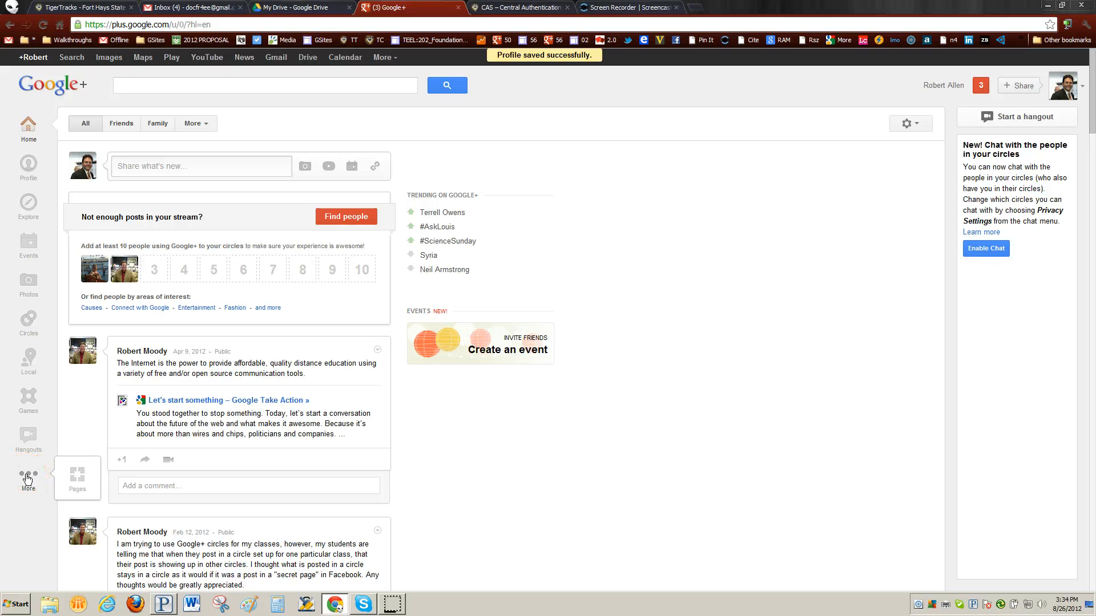
{"action": "left_click", "coordinate": [30, 321]}
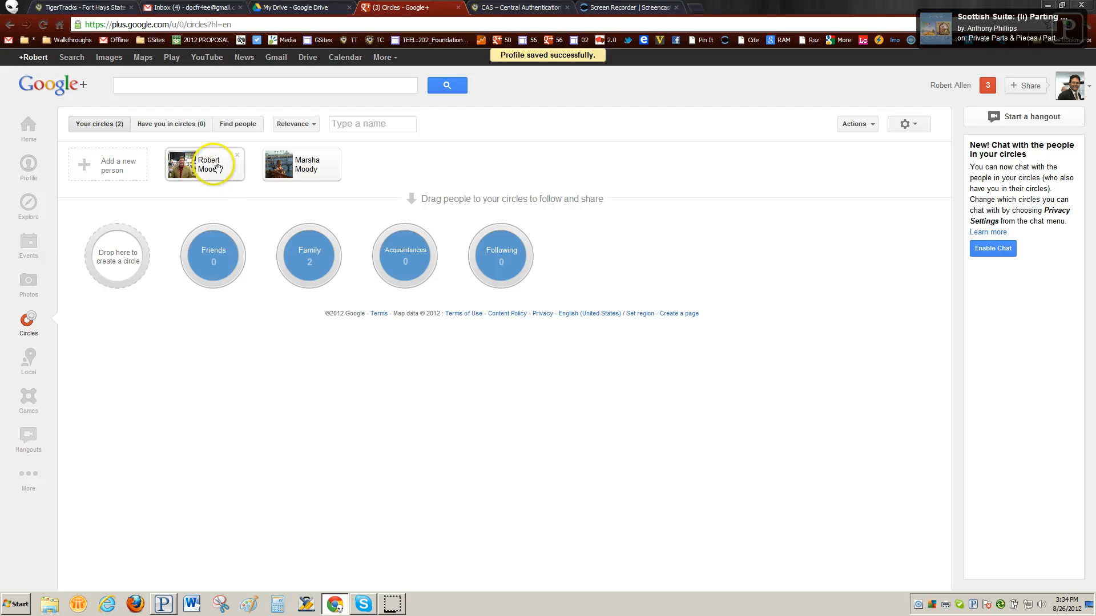
{"action": "mouse_move", "coordinate": [304, 173]}
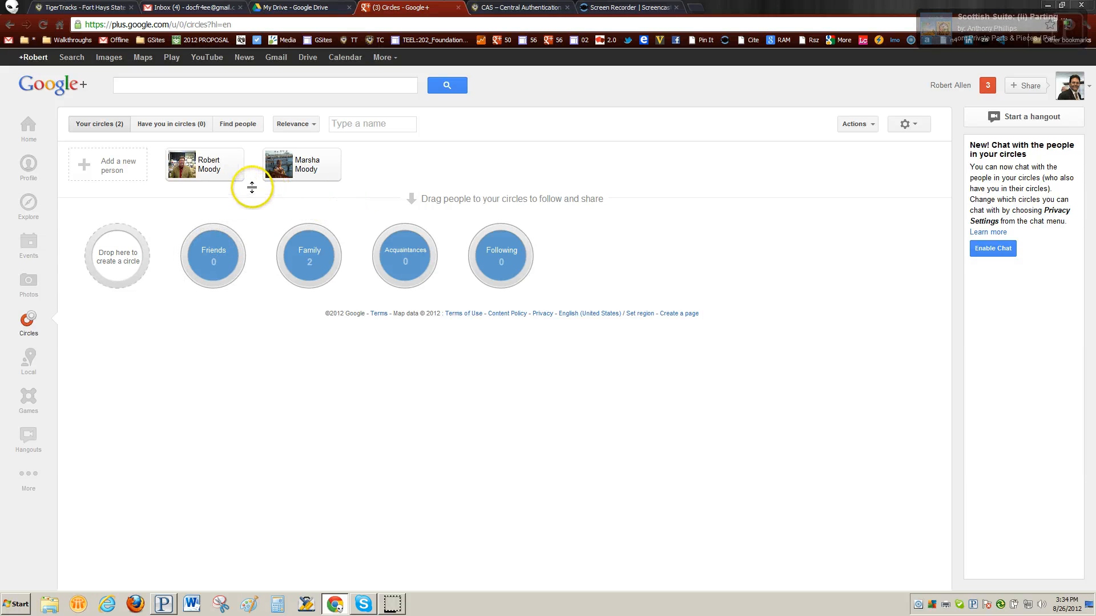
{"action": "mouse_move", "coordinate": [237, 178]}
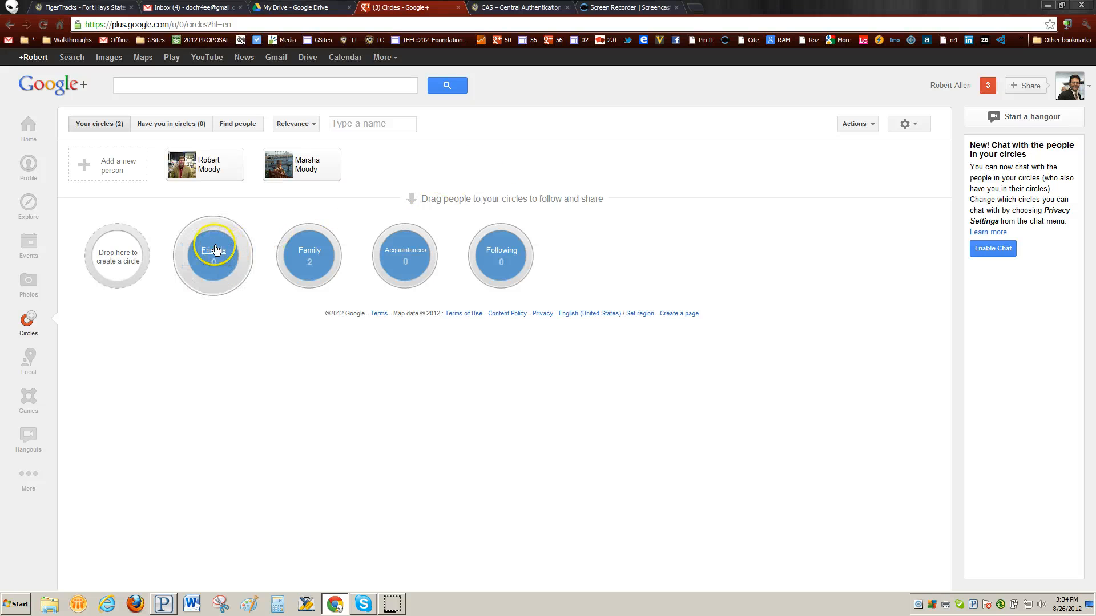
{"action": "mouse_move", "coordinate": [210, 255]}
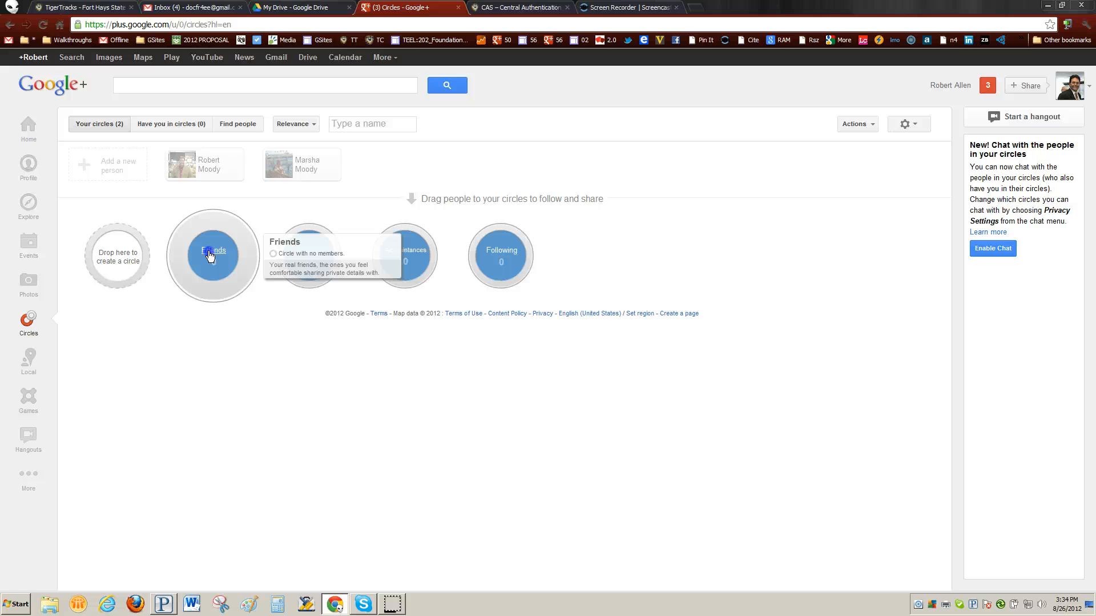
Rename the Friends circle to 'FHSU 000 Fall 2012' and save it.
{"action": "left_click", "coordinate": [210, 255]}
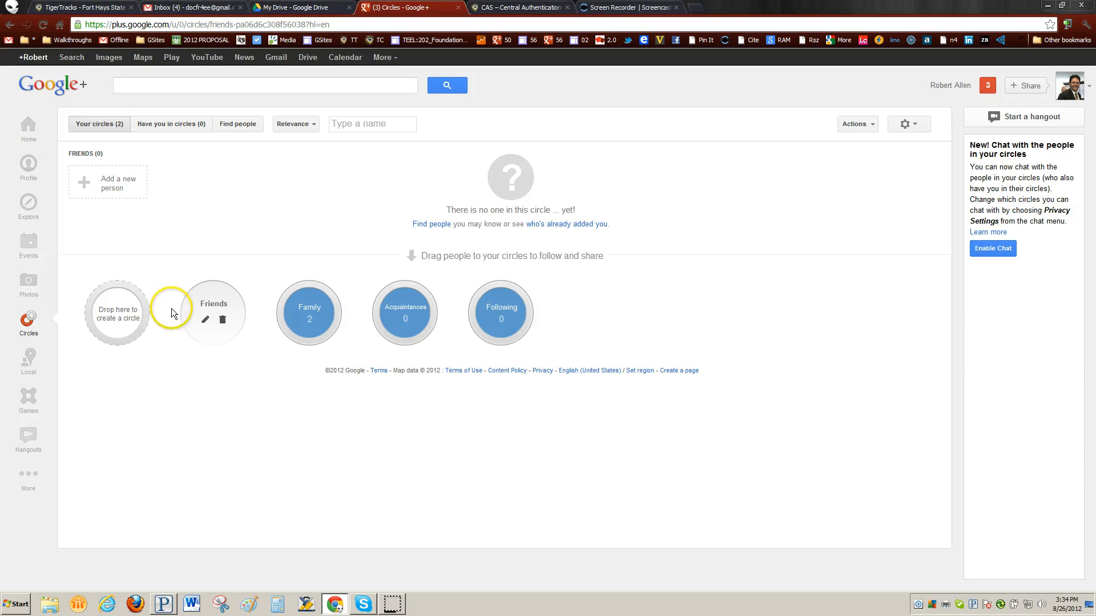
{"action": "left_click", "coordinate": [205, 319]}
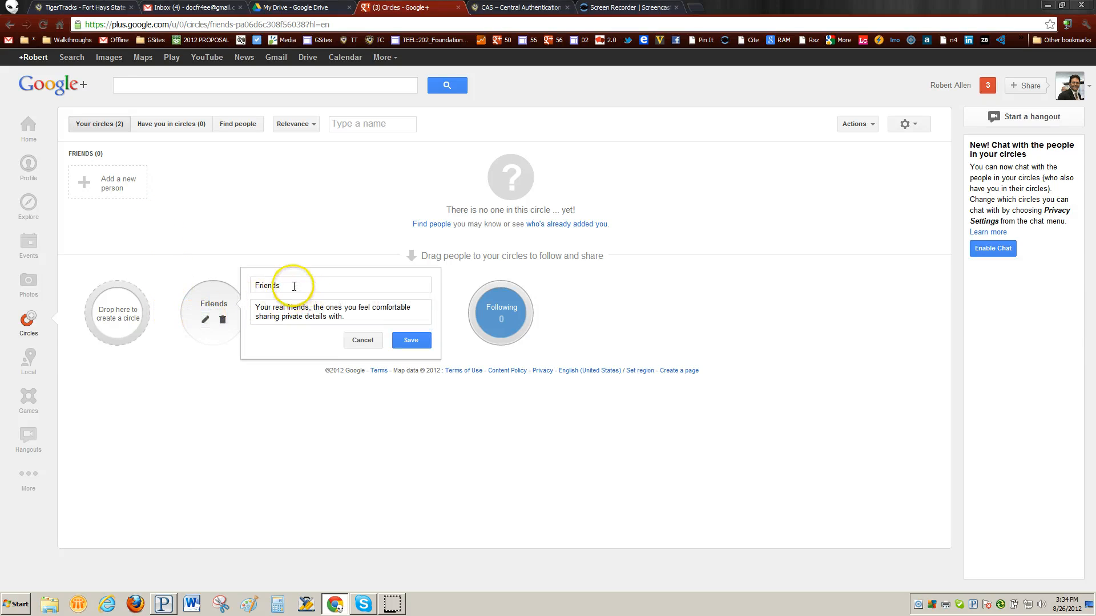
{"action": "left_click_drag", "start_coordinate": [289, 284], "coordinate": [244, 283]}
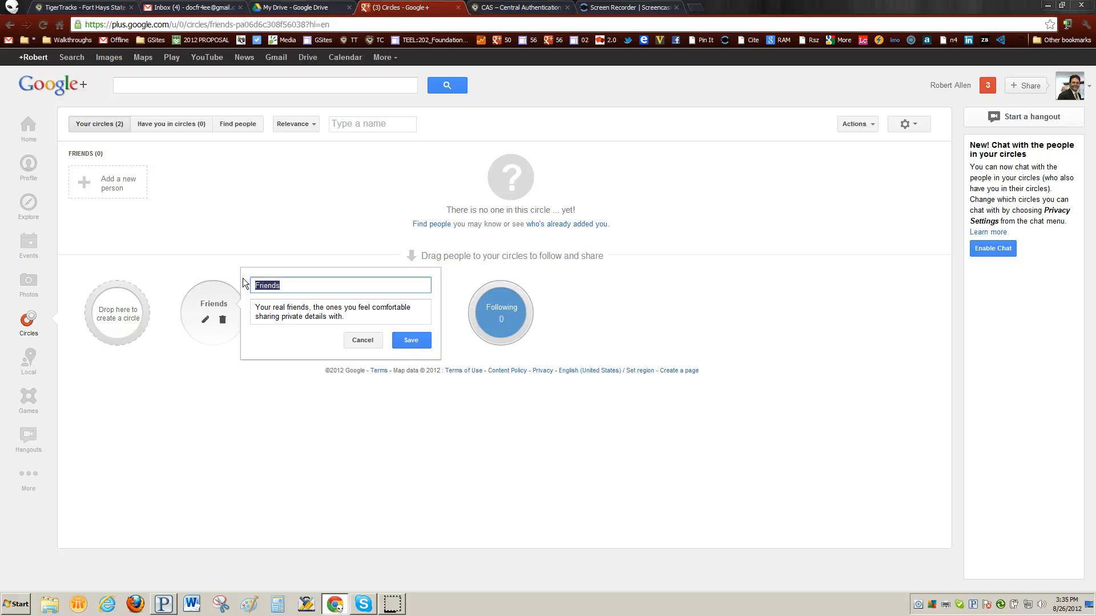
{"action": "type", "text": "FHSU 000 Fall"}
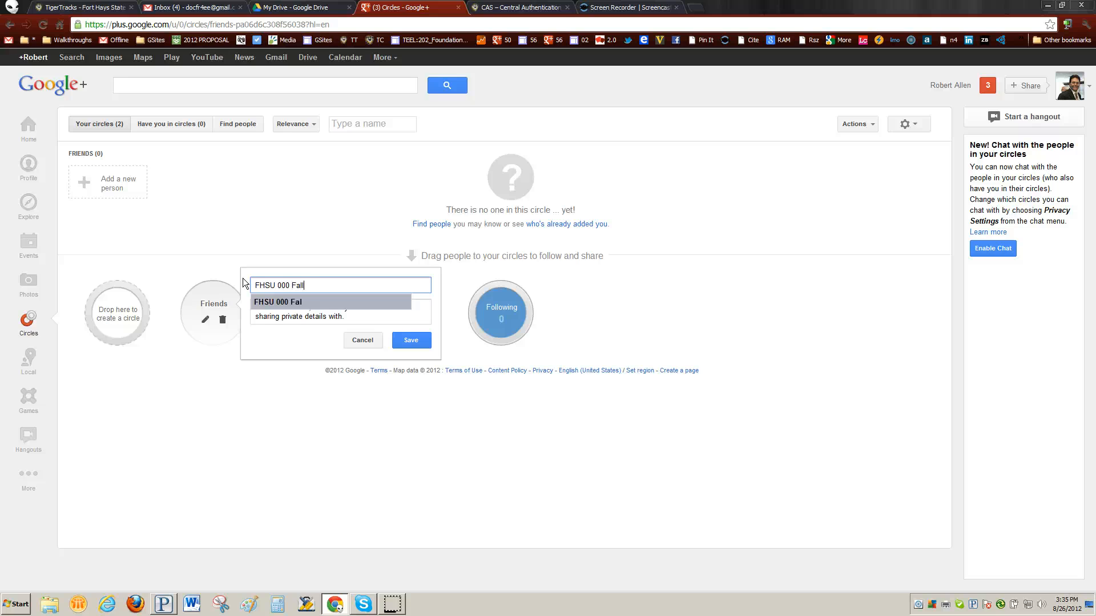
{"action": "type", "text": "2012"}
{"action": "left_click", "coordinate": [422, 342]}
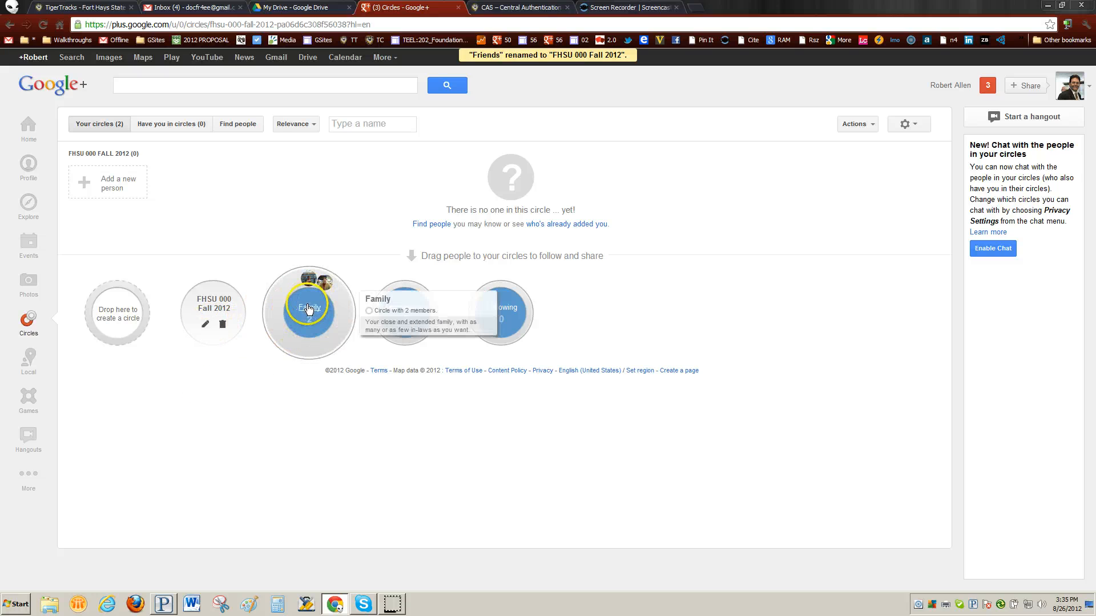
Delete the Following and Acquaintances circles.
{"action": "left_click", "coordinate": [309, 309]}
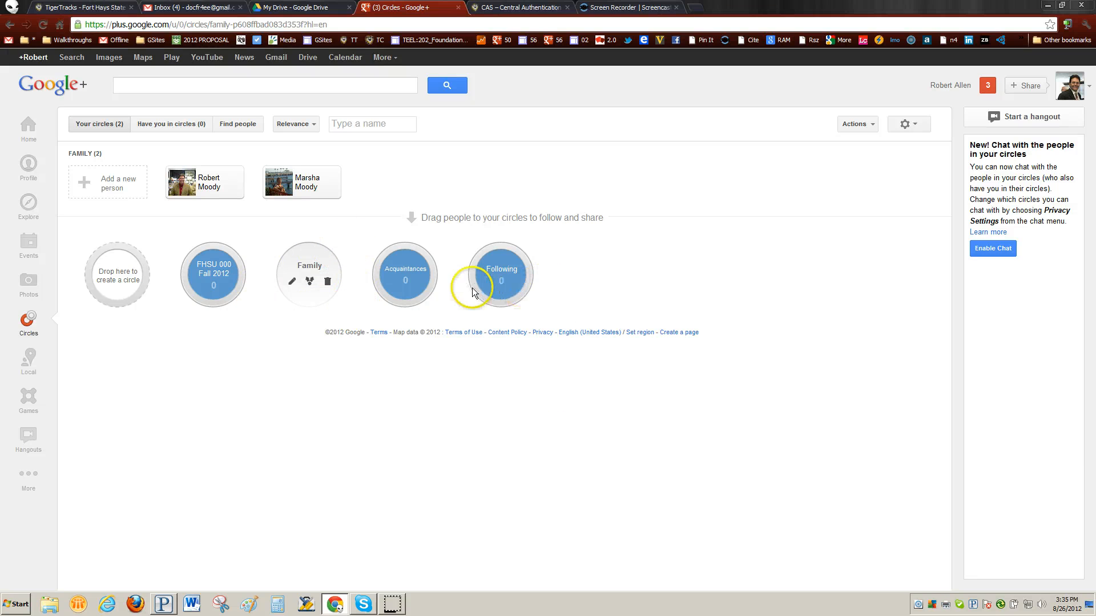
{"action": "right_click", "coordinate": [502, 274]}
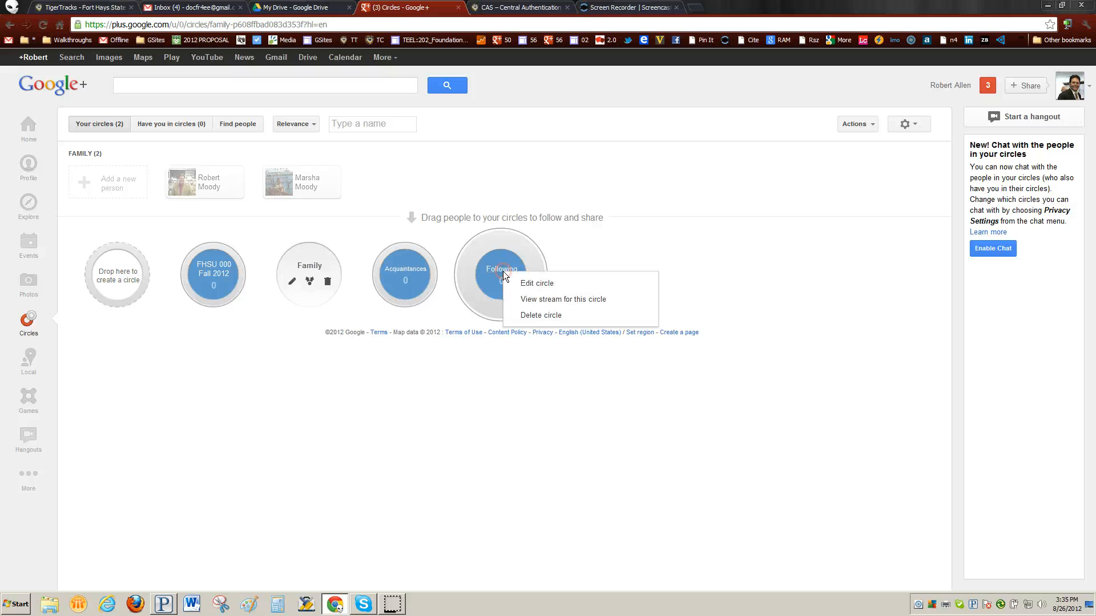
{"action": "left_click", "coordinate": [536, 318]}
{"action": "left_click", "coordinate": [637, 315]}
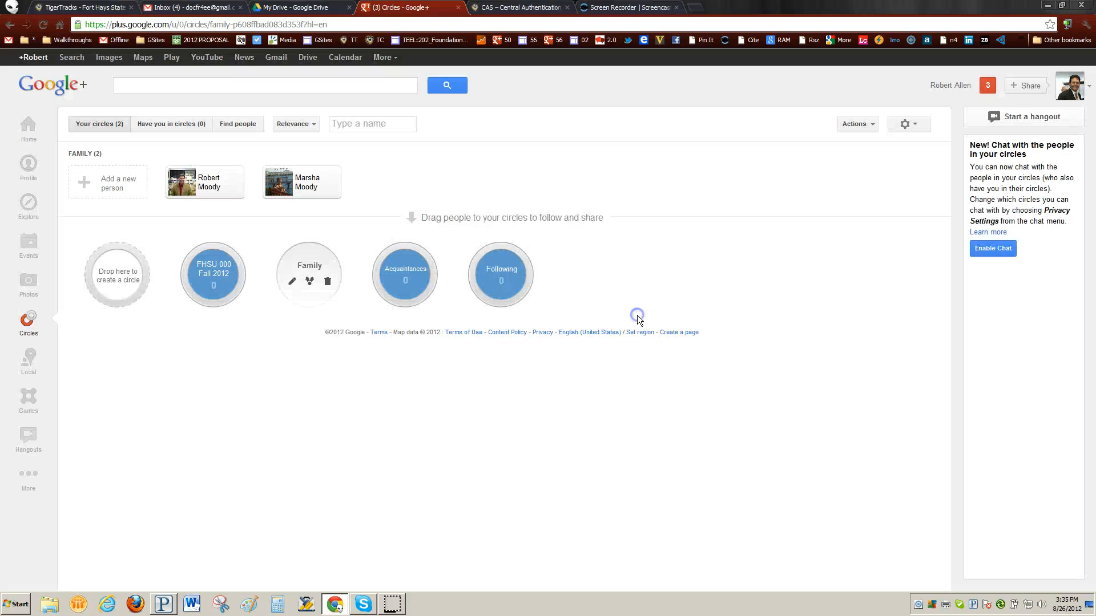
{"action": "right_click", "coordinate": [405, 271]}
{"action": "left_click", "coordinate": [437, 315]}
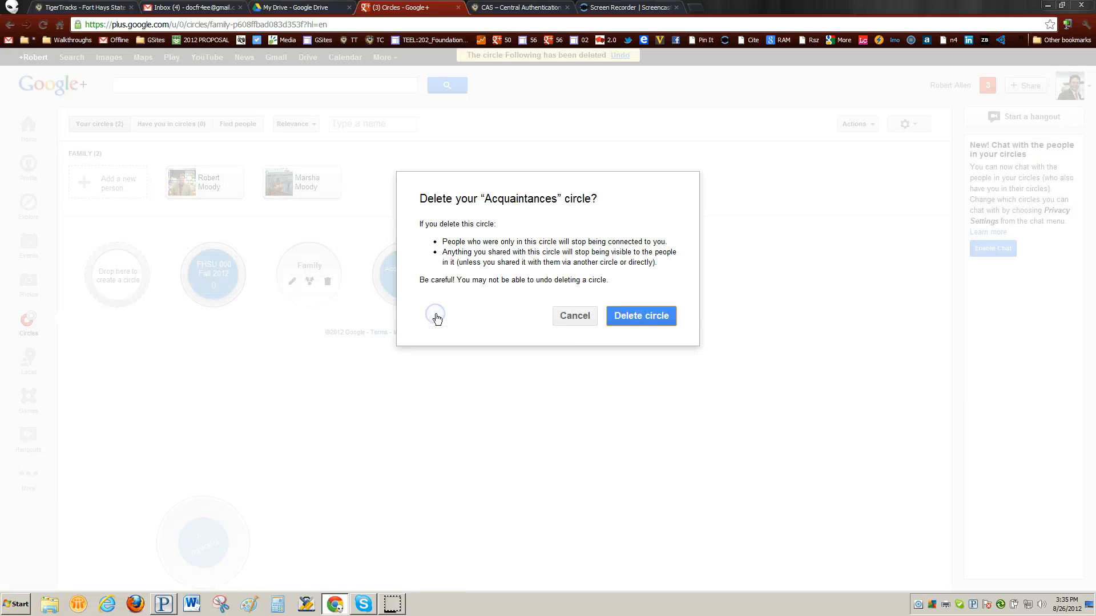
{"action": "left_click", "coordinate": [641, 316]}
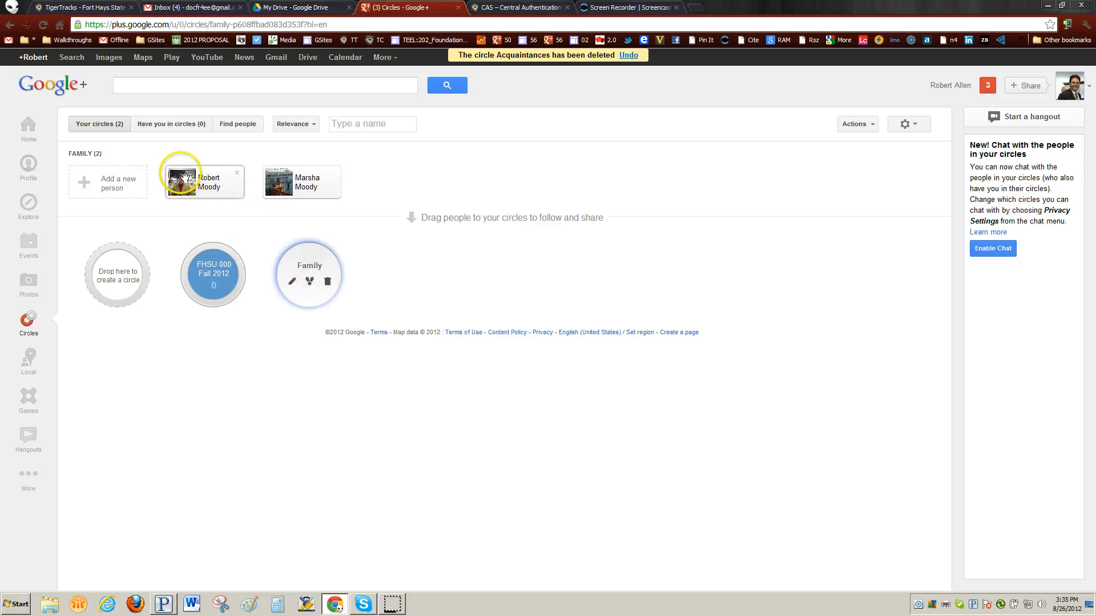
Drag both people into FHSU 000 Fall 2012, then delete the Family circle.
{"action": "left_click_drag", "start_coordinate": [184, 177], "coordinate": [211, 266]}
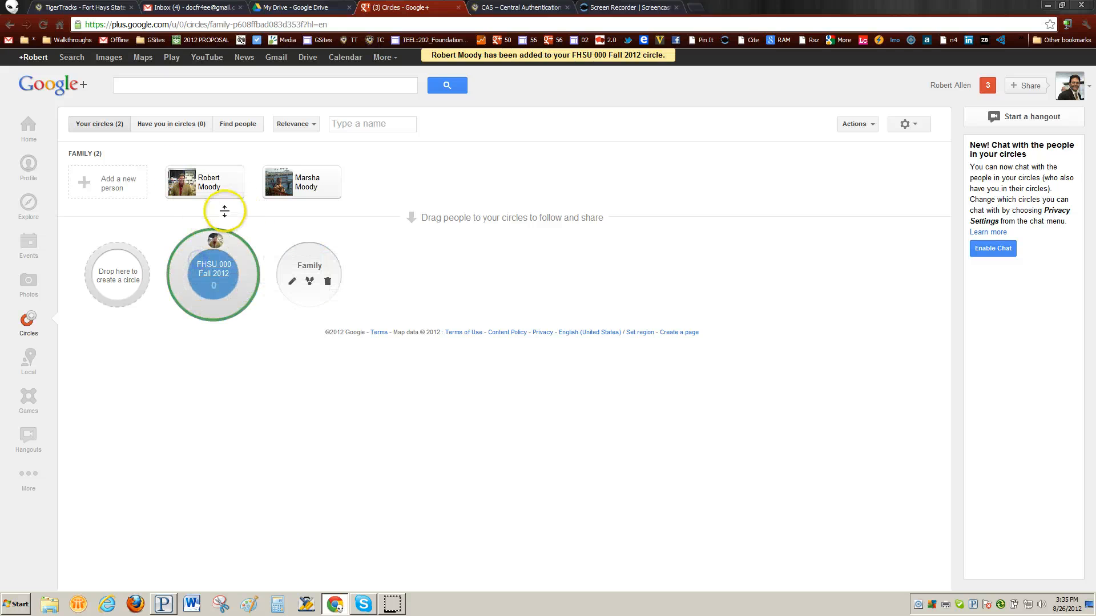
{"action": "left_click_drag", "start_coordinate": [268, 191], "coordinate": [218, 266]}
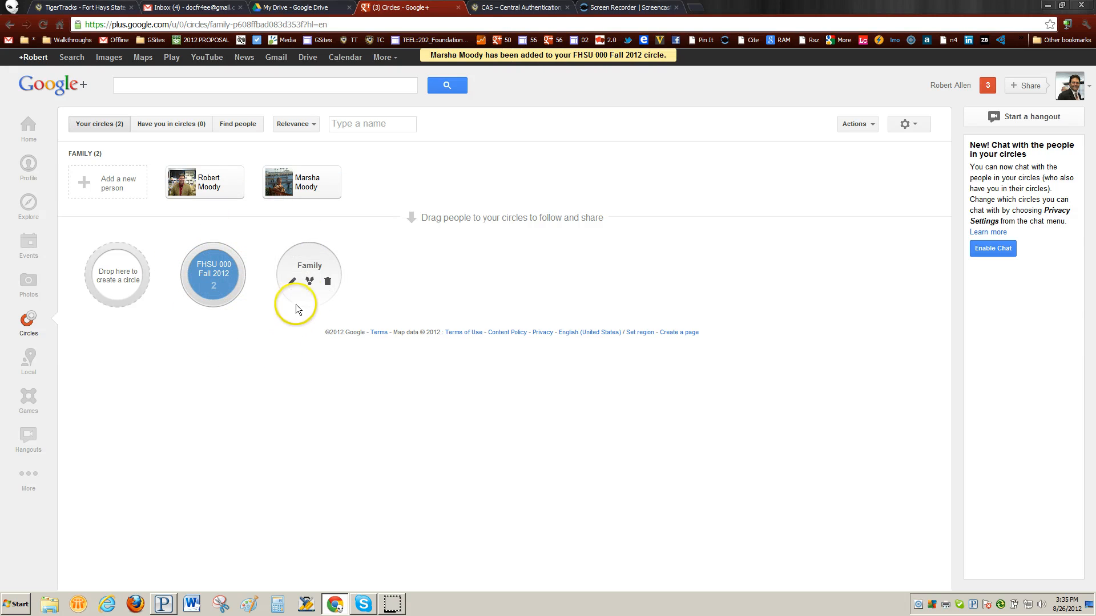
{"action": "left_click", "coordinate": [327, 283]}
{"action": "left_click", "coordinate": [662, 313]}
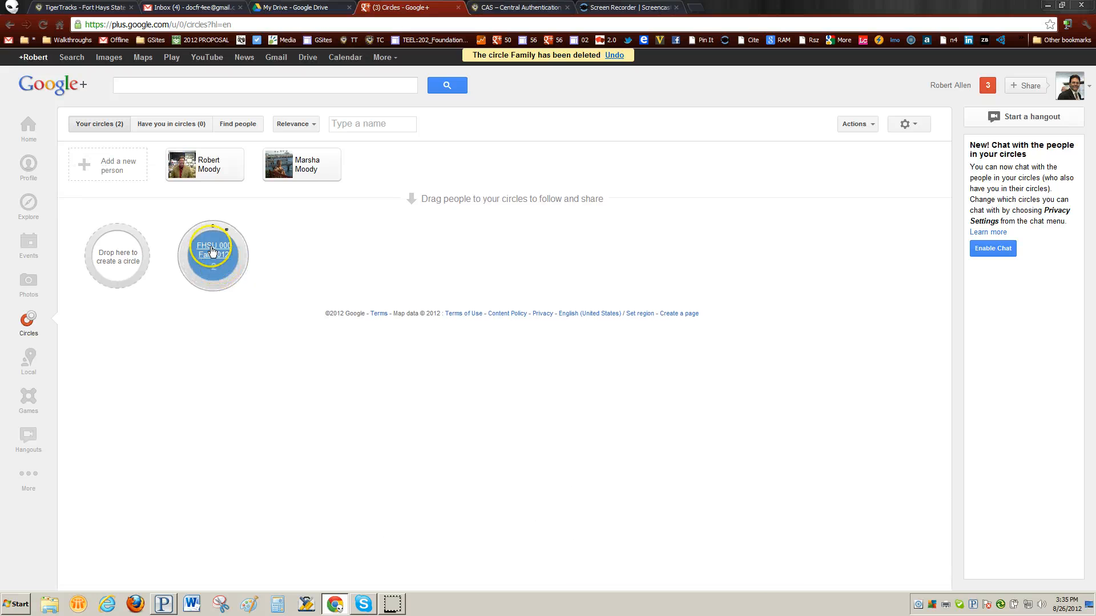
{"action": "left_click", "coordinate": [234, 125]}
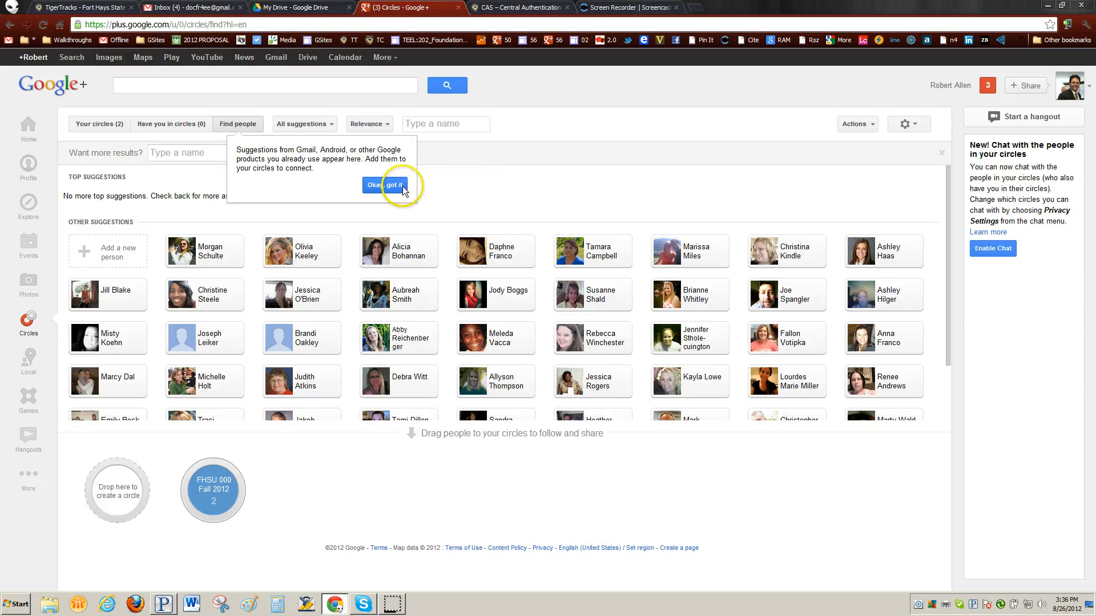
{"action": "left_click", "coordinate": [402, 186]}
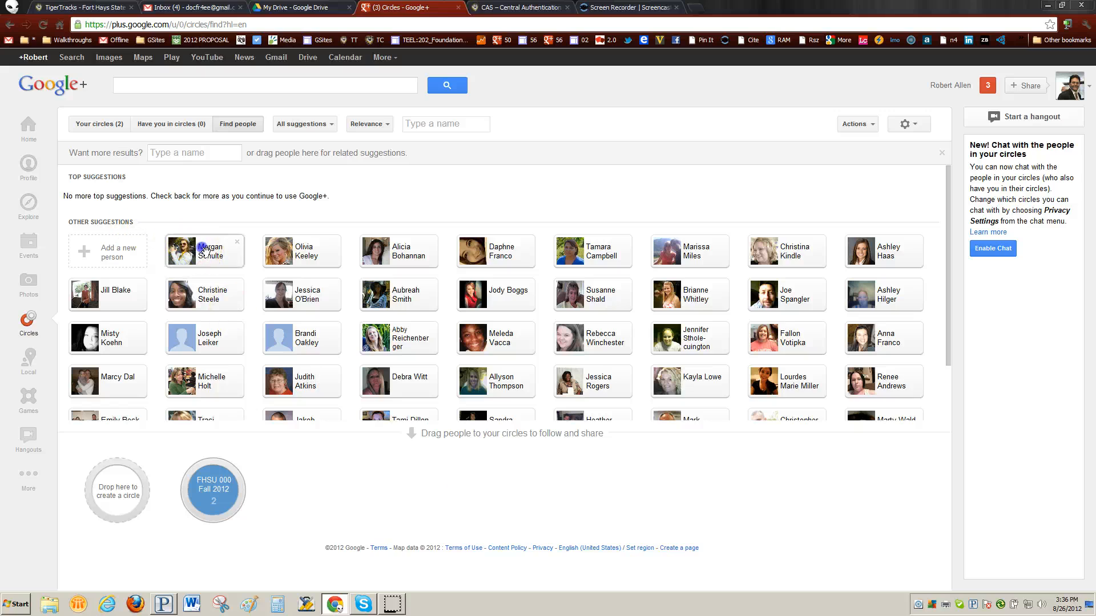
{"action": "mouse_move", "coordinate": [200, 248]}
{"action": "left_mouse_down"}
{"action": "mouse_move", "coordinate": [217, 429]}
{"action": "mouse_move", "coordinate": [210, 249]}
{"action": "left_mouse_up"}
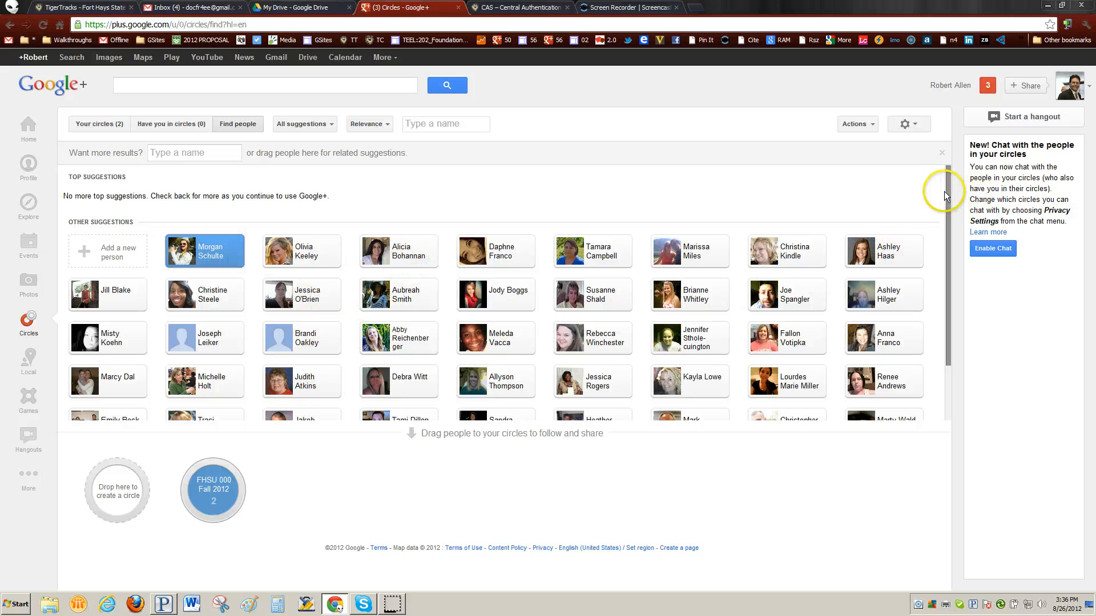
{"action": "left_click_drag", "start_coordinate": [945, 200], "coordinate": [930, 294]}
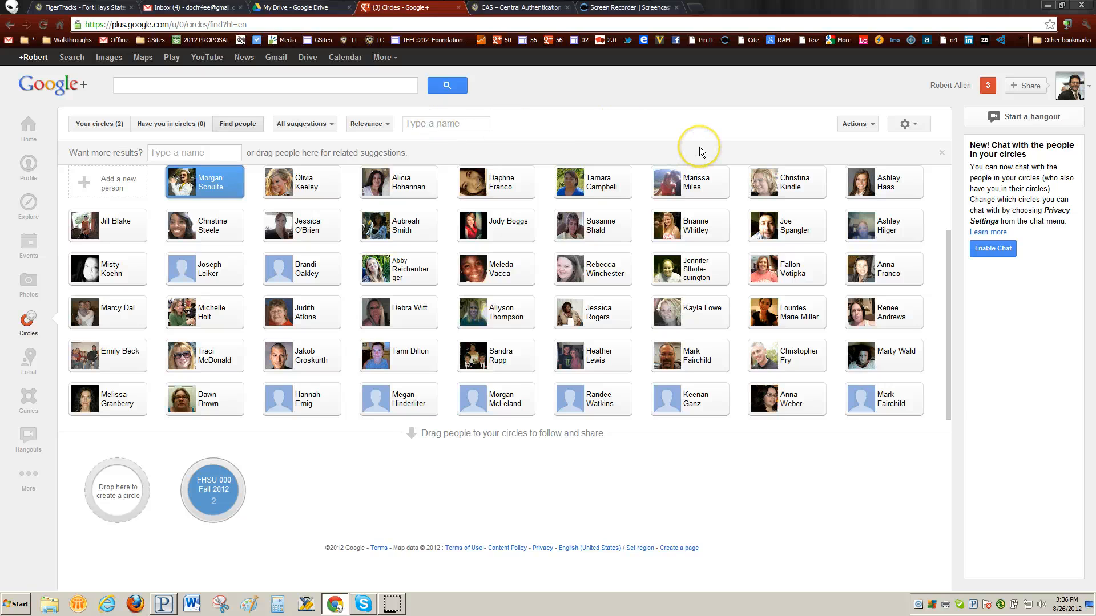
{"action": "left_click", "coordinate": [220, 153]}
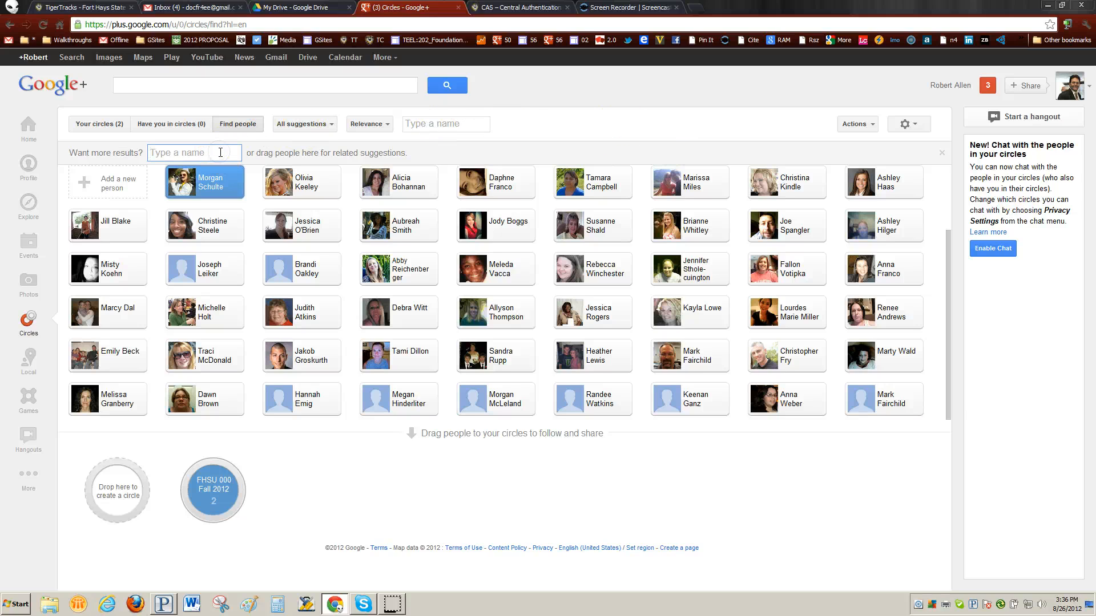
{"action": "left_click", "coordinate": [255, 177]}
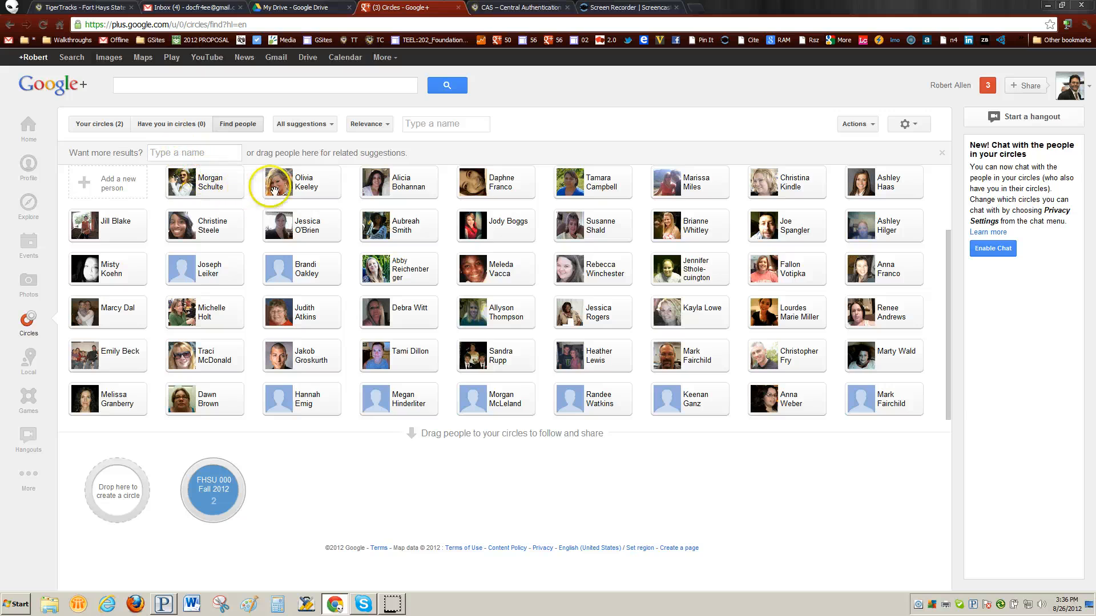
{"action": "left_click", "coordinate": [435, 121]}
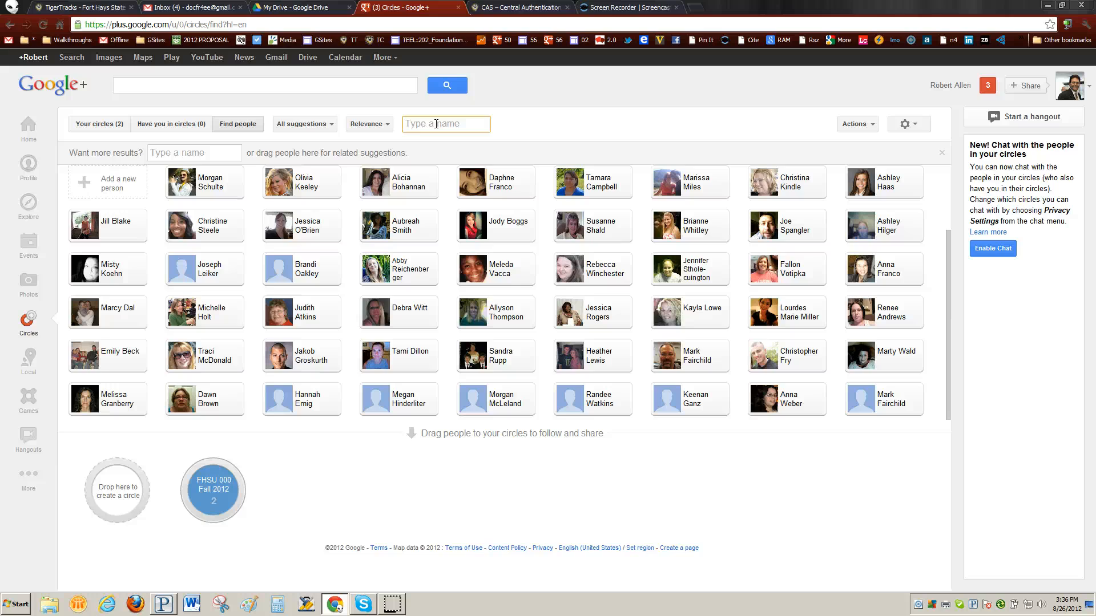
{"action": "type", "text": "R"}
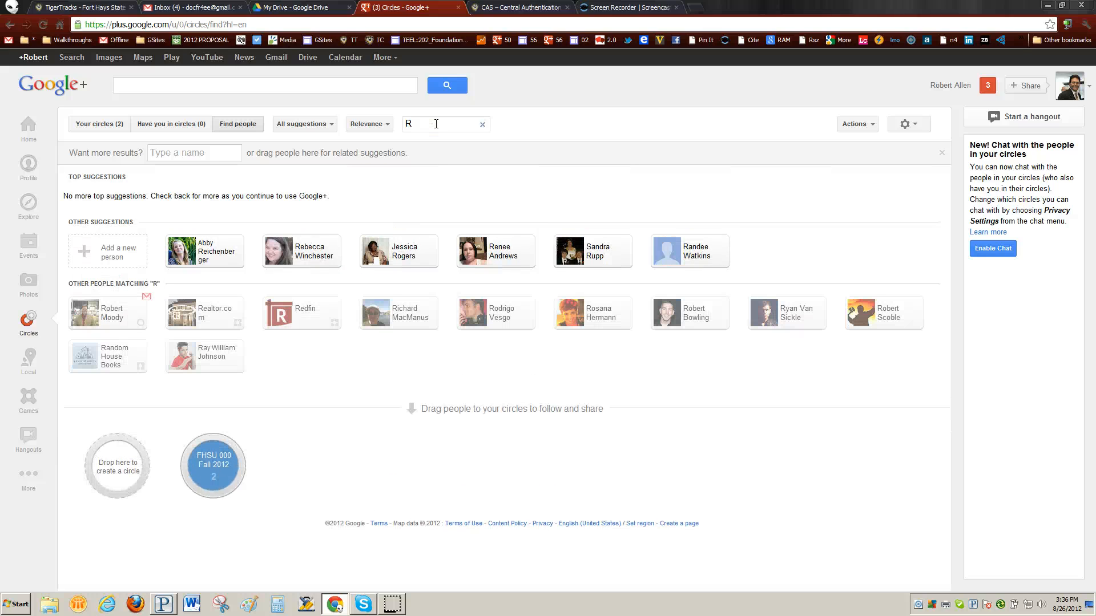
{"action": "left_click", "coordinate": [437, 124]}
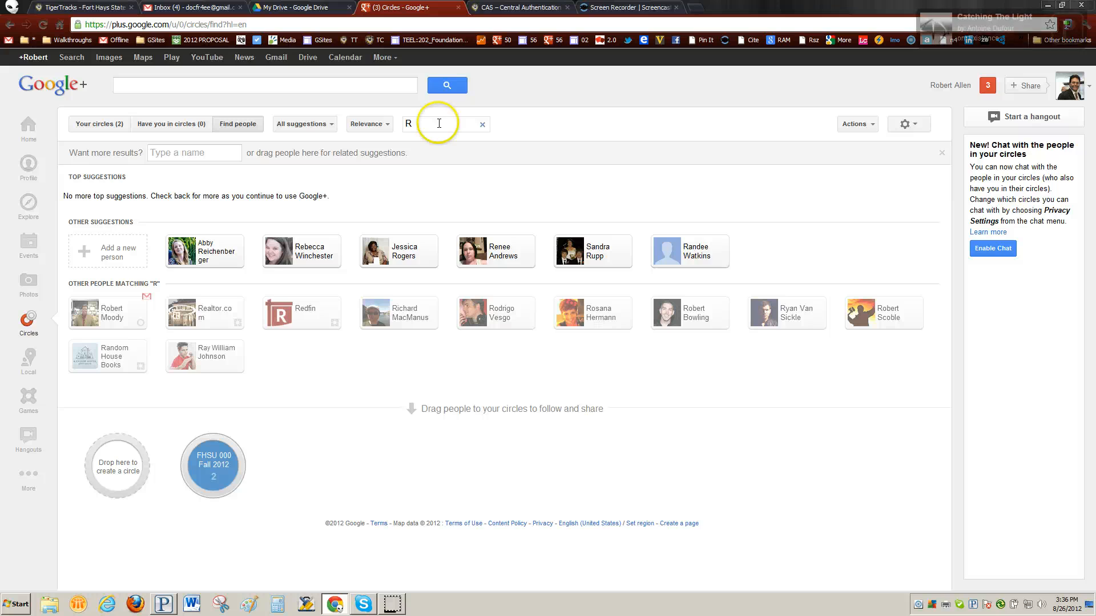
{"action": "type", "text": "obert"}
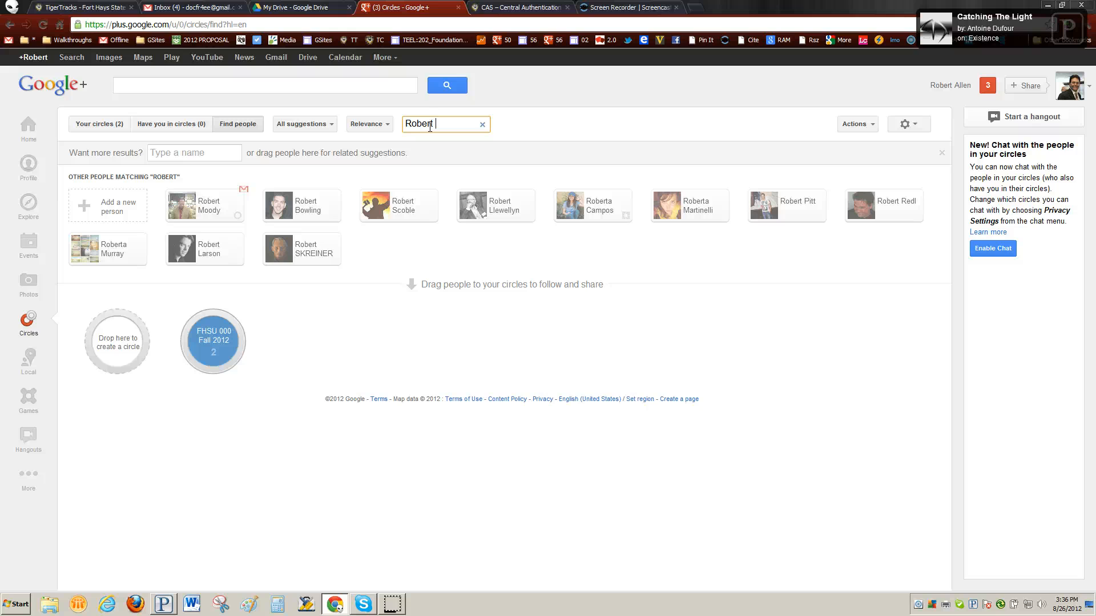
{"action": "key", "text": "BackSpace"}
{"action": "key", "text": "BackSpace"}
{"action": "key", "text": "BackSpace"}
{"action": "key", "text": "BackSpace"}
{"action": "key", "text": "BackSpace"}
{"action": "key", "text": "BackSpace"}
{"action": "key", "text": "BackSpace"}
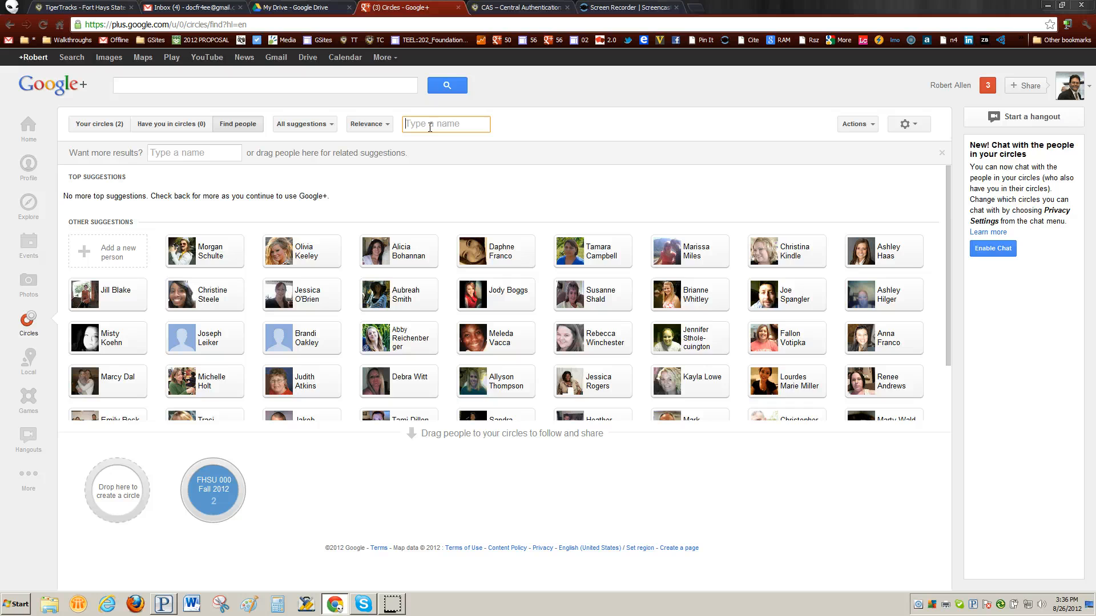
{"action": "left_click", "coordinate": [592, 125]}
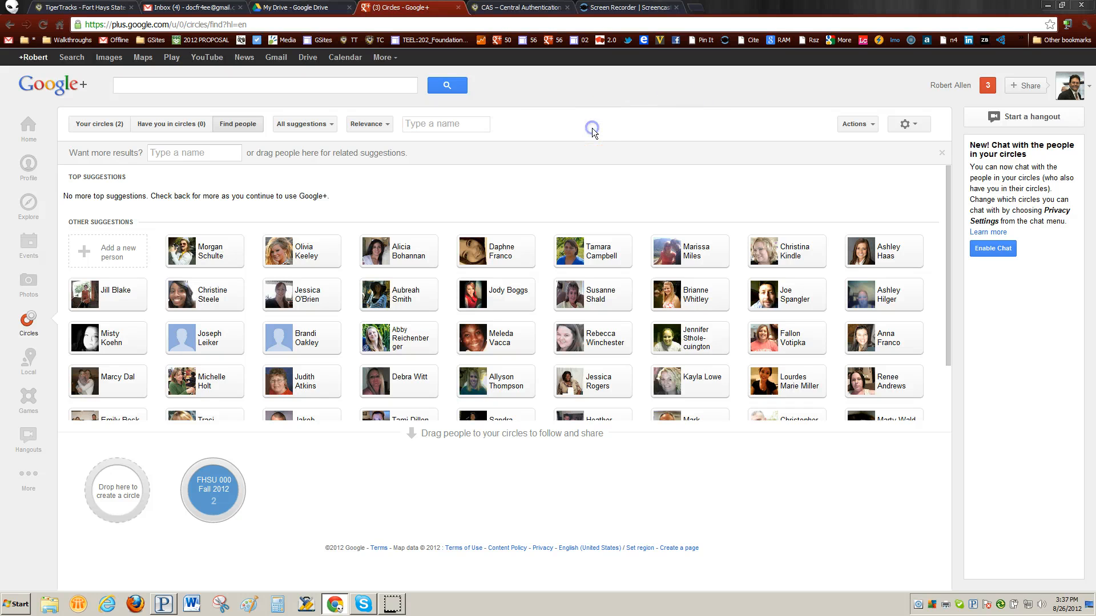
{"action": "left_click", "coordinate": [164, 147]}
Go Home and filter the stream to the FHSU 000 Fall 2012 circle's posts.
{"action": "left_click", "coordinate": [29, 129]}
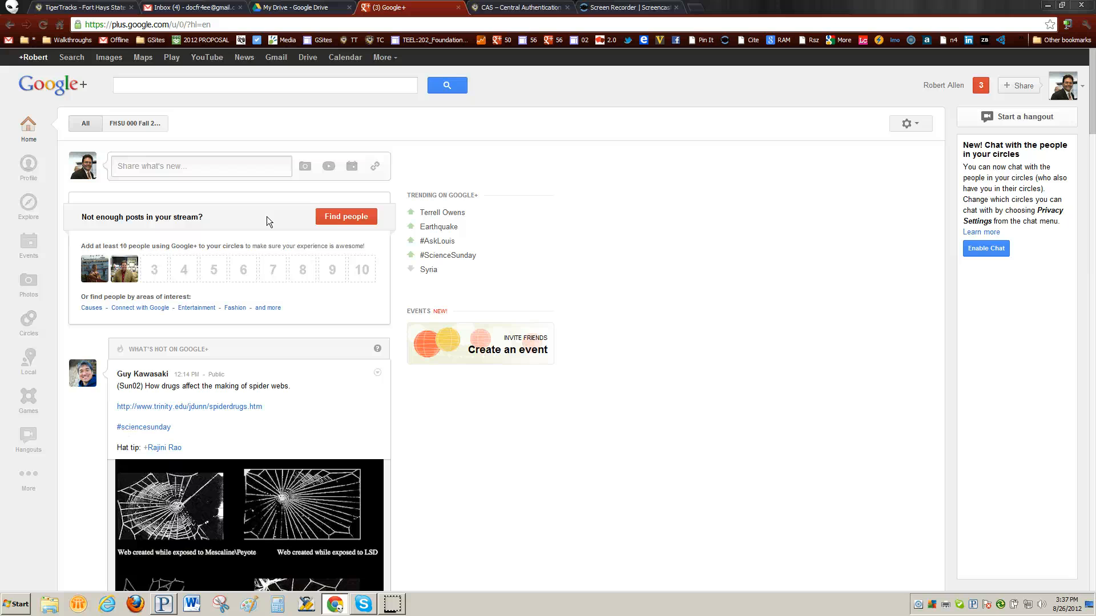
{"action": "left_click", "coordinate": [138, 125]}
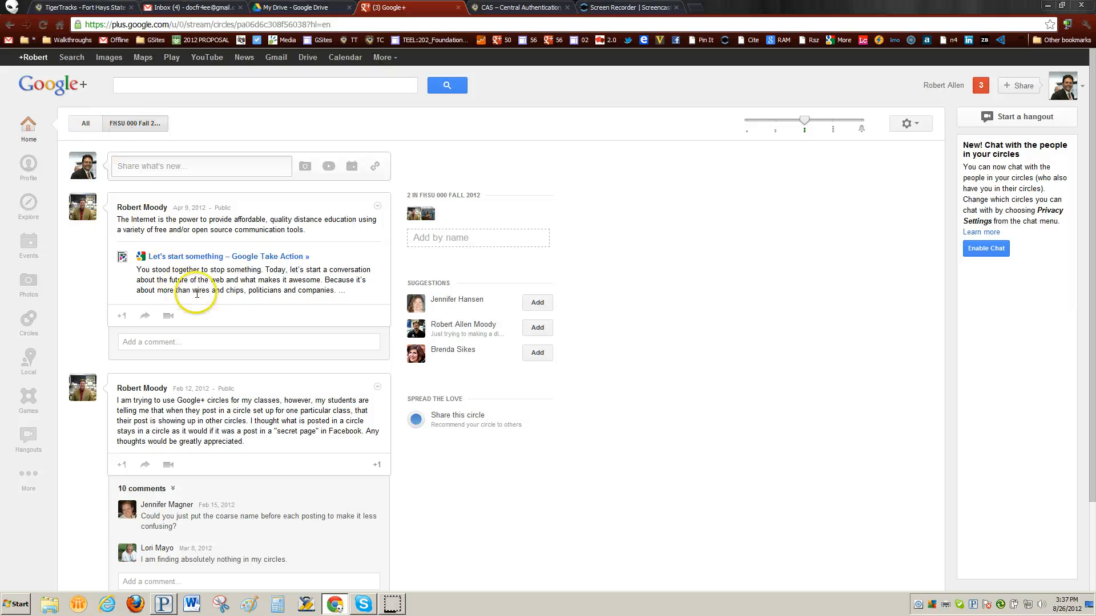
{"action": "scroll", "coordinate": [227, 228], "scroll_direction": "down", "scroll_amount": 3}
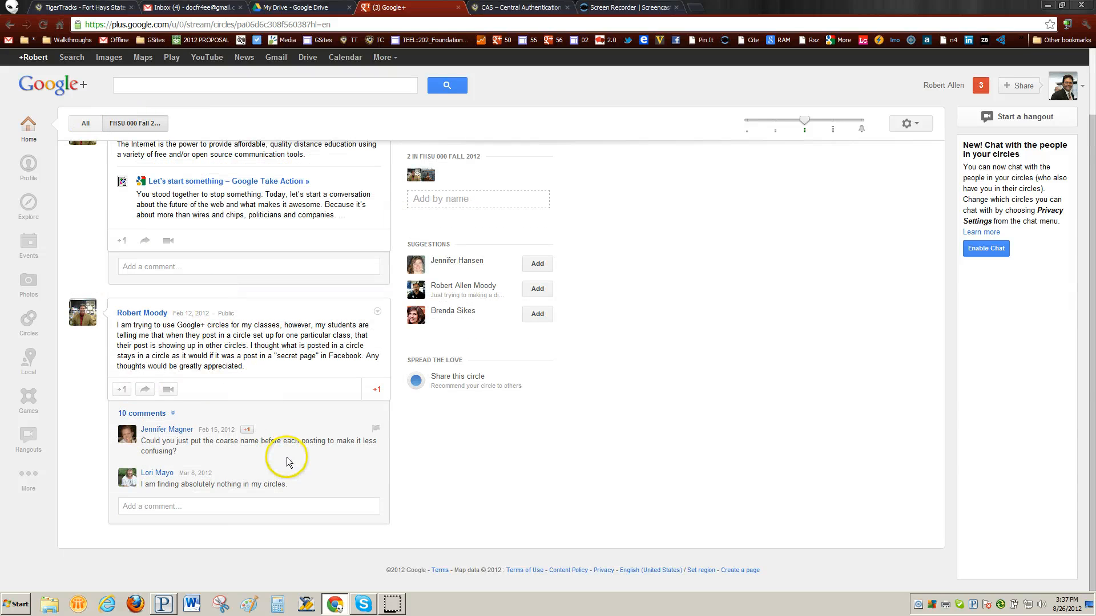
{"action": "mouse_move", "coordinate": [82, 322]}
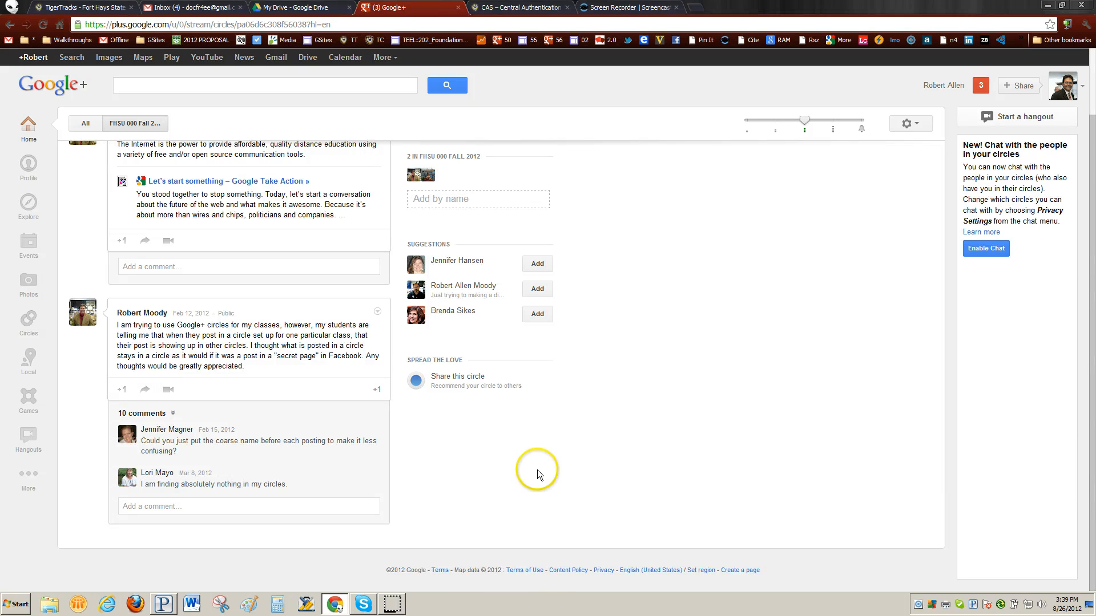
{"action": "scroll", "coordinate": [536, 470], "scroll_direction": "up", "scroll_amount": 2}
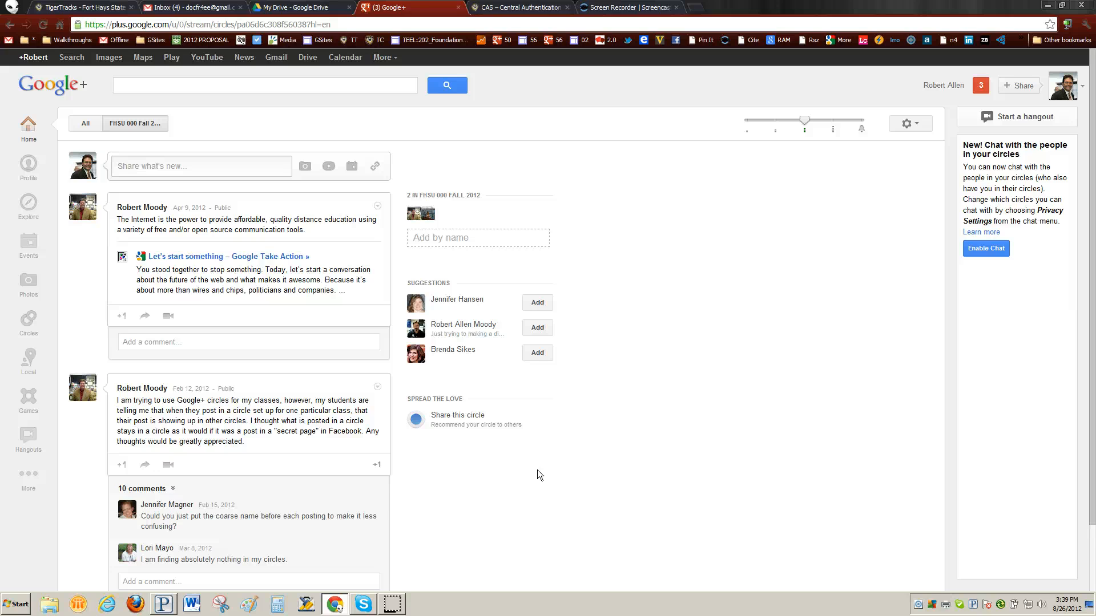
Start a new post in the FHSU 000 Fall 2012 stream with 'Also send email' turned off.
{"action": "scroll", "coordinate": [519, 468], "scroll_direction": "down", "scroll_amount": 2}
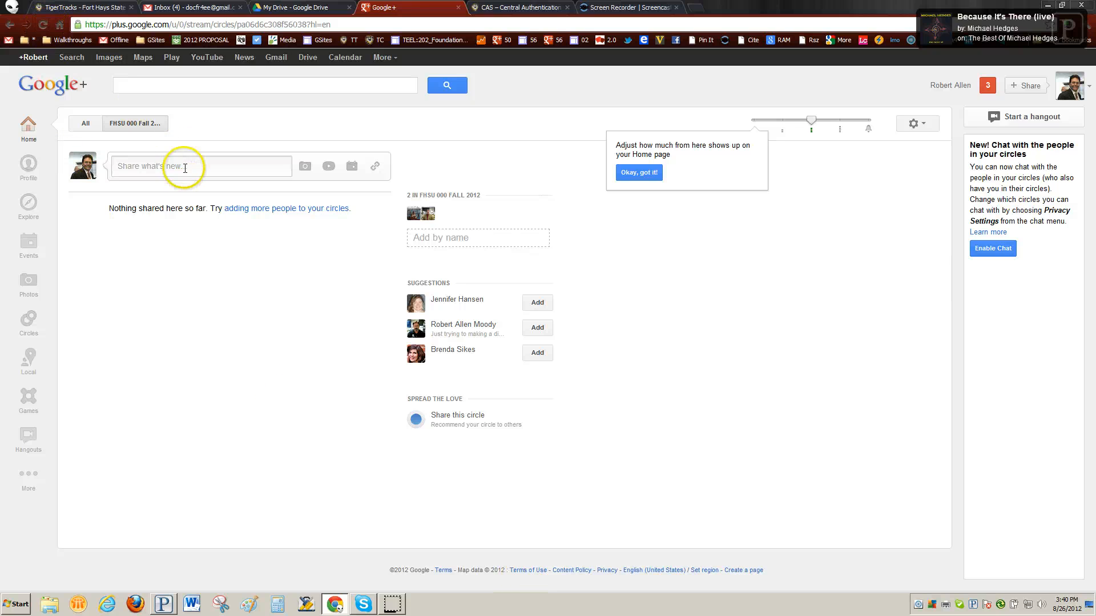
{"action": "left_click", "coordinate": [136, 124]}
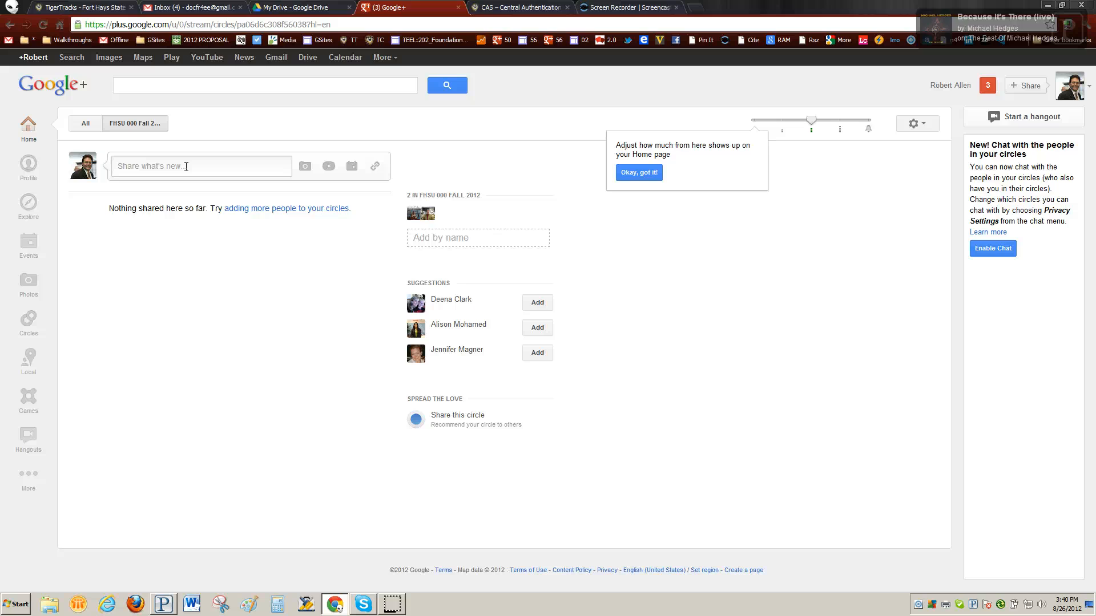
{"action": "left_click", "coordinate": [186, 166]}
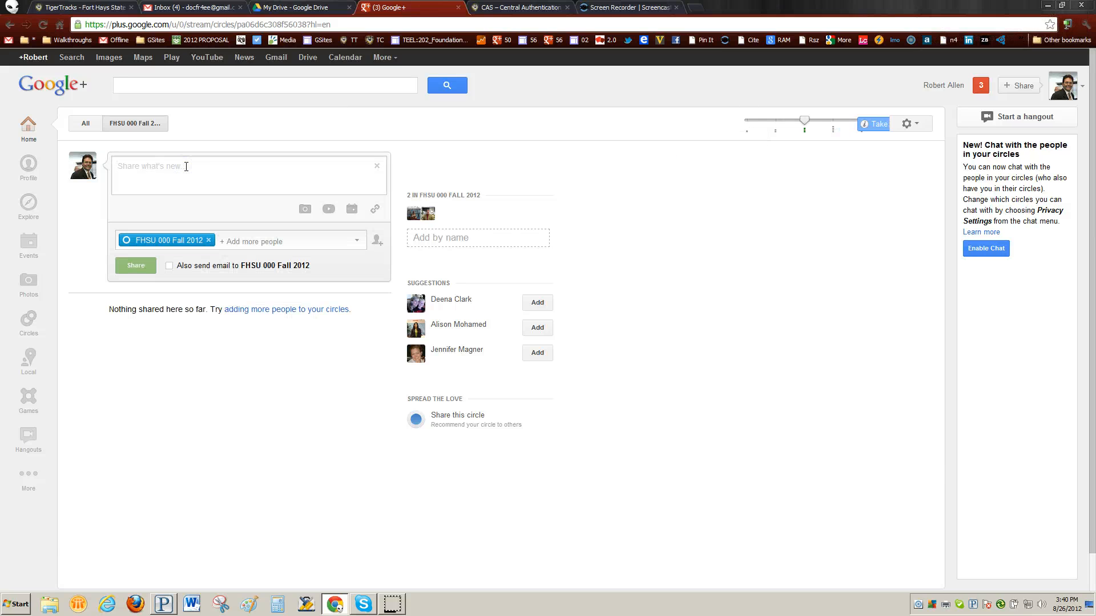
{"action": "left_click", "coordinate": [258, 245]}
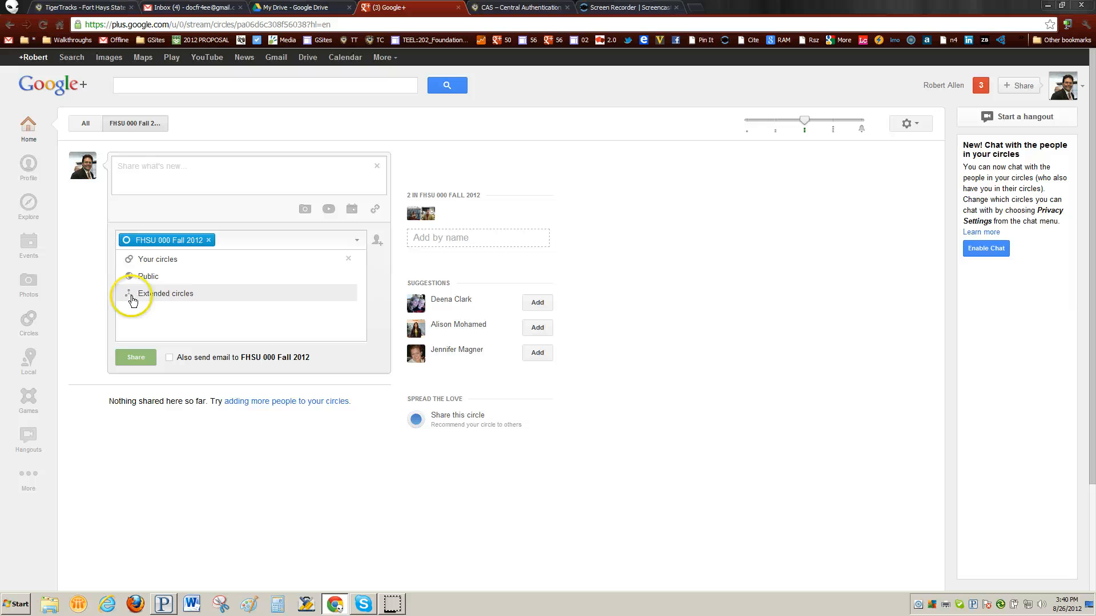
{"action": "left_click", "coordinate": [170, 358]}
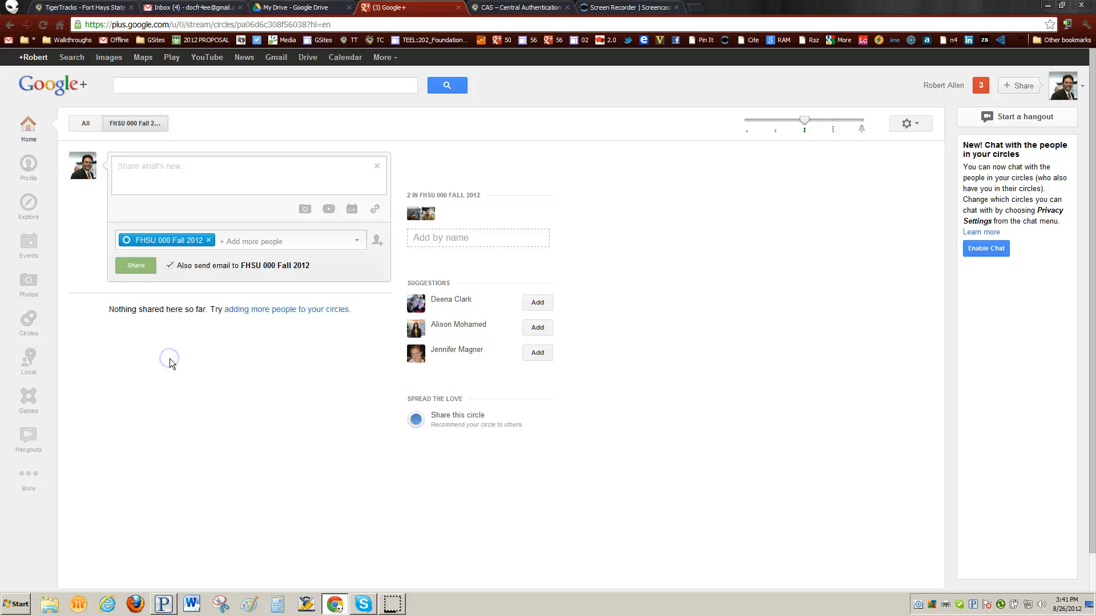
{"action": "left_click", "coordinate": [172, 272]}
{"action": "left_click", "coordinate": [169, 266]}
Remove and re-add FHSU 000 Fall 2012 as the post's audience.
{"action": "left_click", "coordinate": [208, 240]}
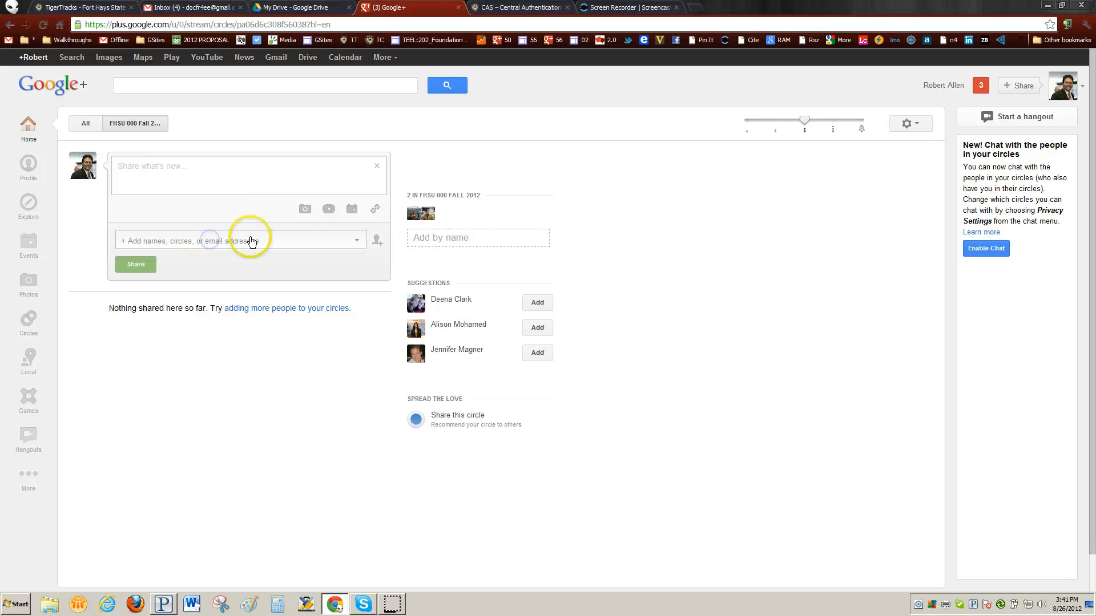
{"action": "left_click", "coordinate": [304, 236]}
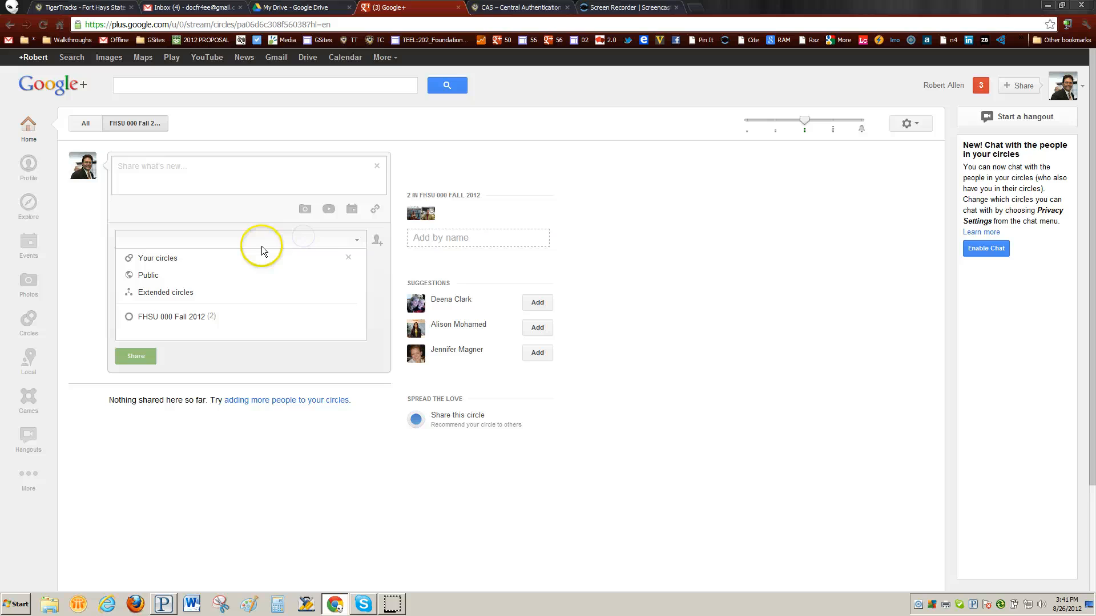
{"action": "left_click", "coordinate": [173, 319]}
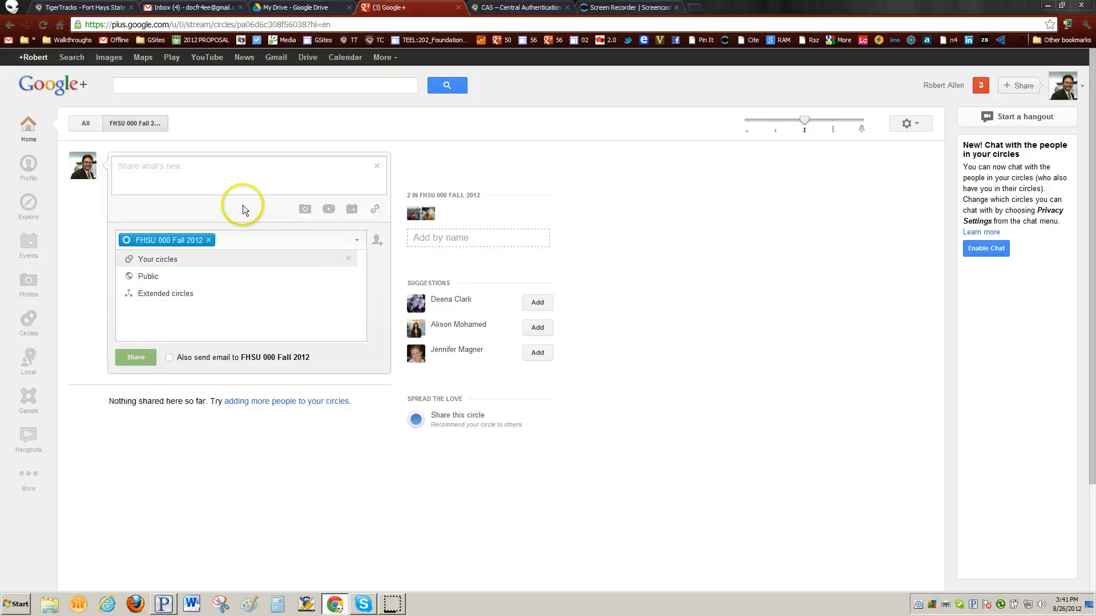
{"action": "left_click", "coordinate": [207, 167]}
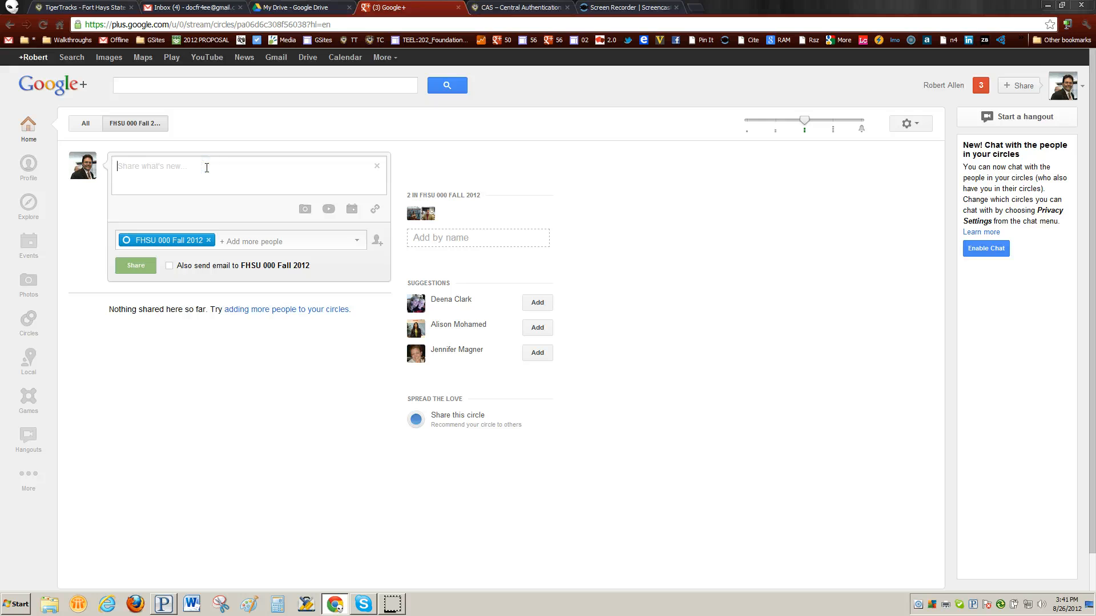
Browse the photo and video attachment options, cancelling the YouTube video picker.
{"action": "left_click", "coordinate": [306, 209]}
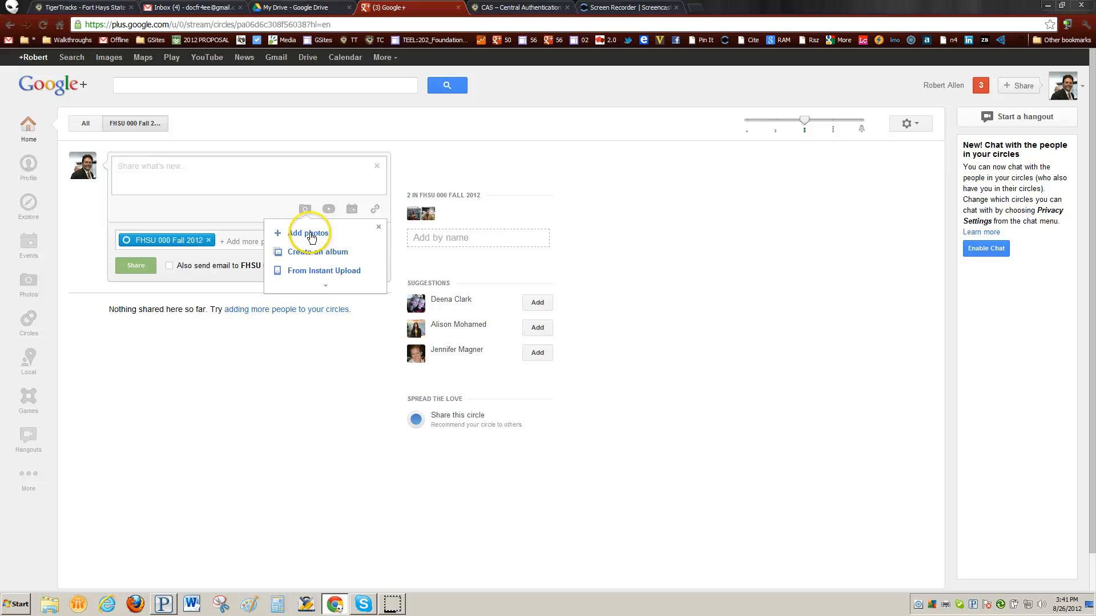
{"action": "left_click", "coordinate": [326, 285]}
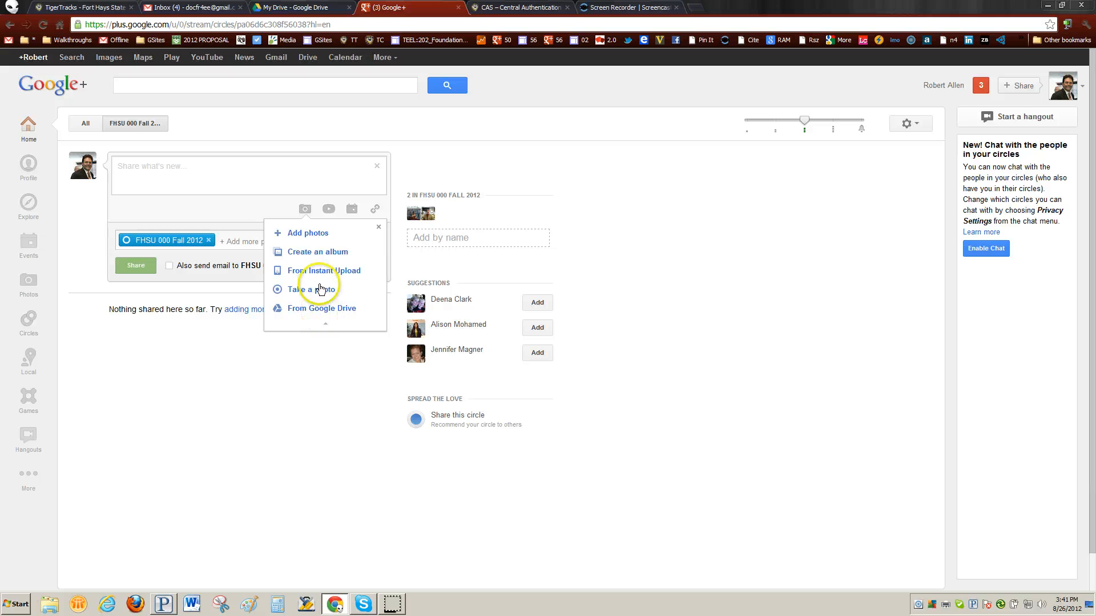
{"action": "left_click", "coordinate": [329, 211]}
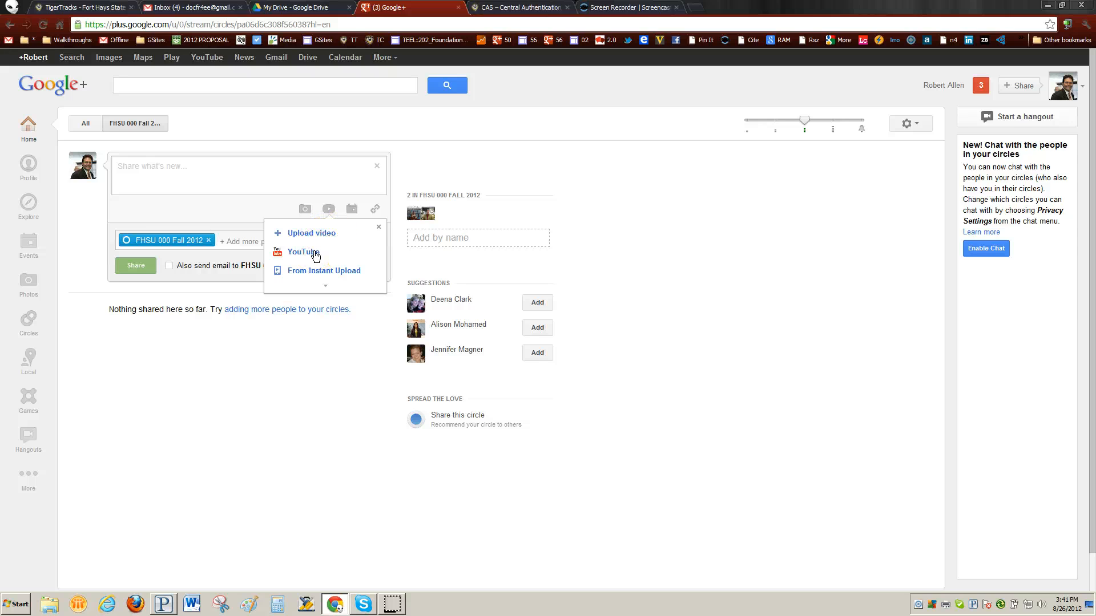
{"action": "left_click", "coordinate": [303, 252]}
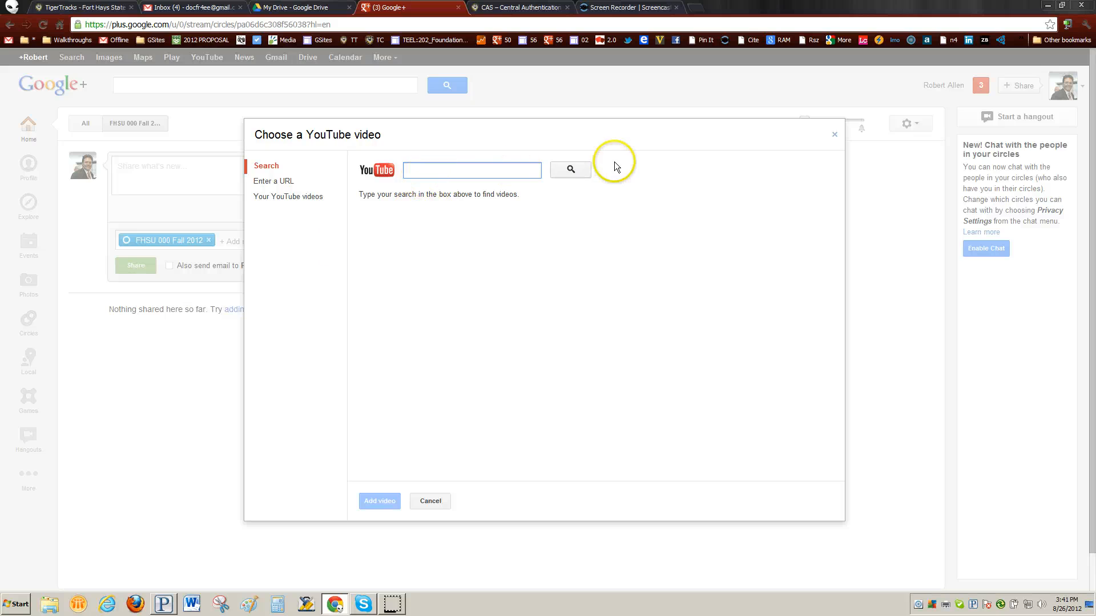
{"action": "left_click", "coordinate": [440, 502]}
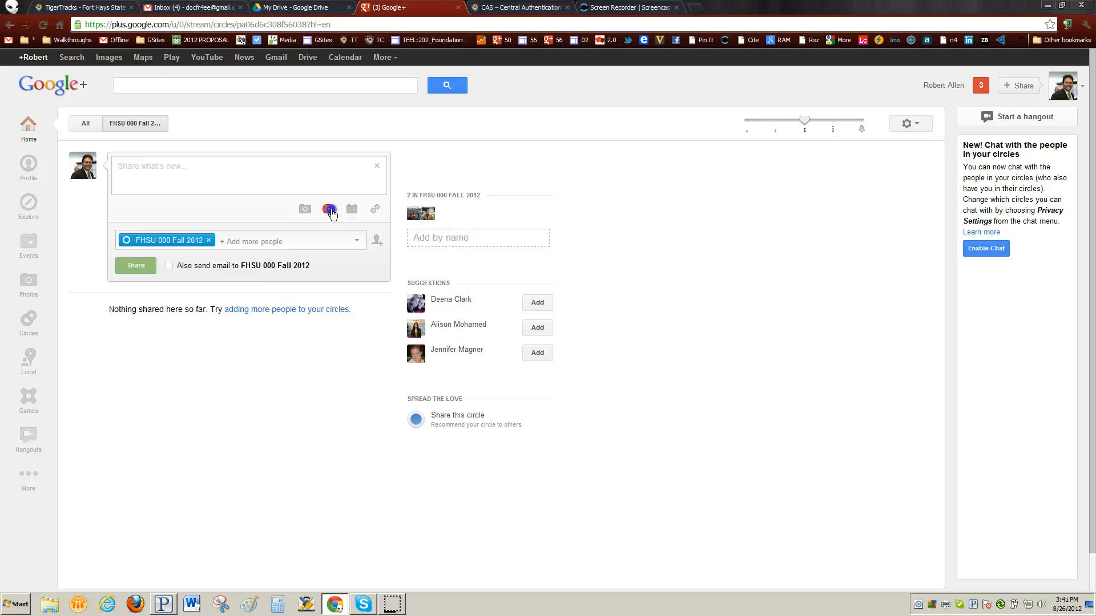
Close the video options and turn the draft into a new event for the circle.
{"action": "left_click", "coordinate": [328, 210]}
{"action": "left_click", "coordinate": [317, 288]}
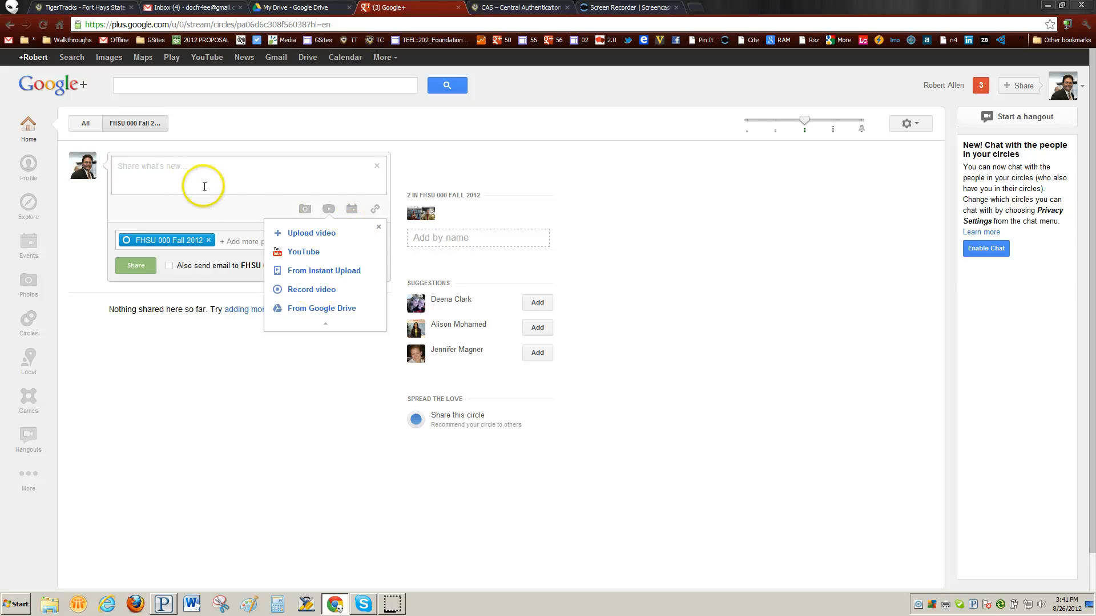
{"action": "left_click", "coordinate": [246, 210]}
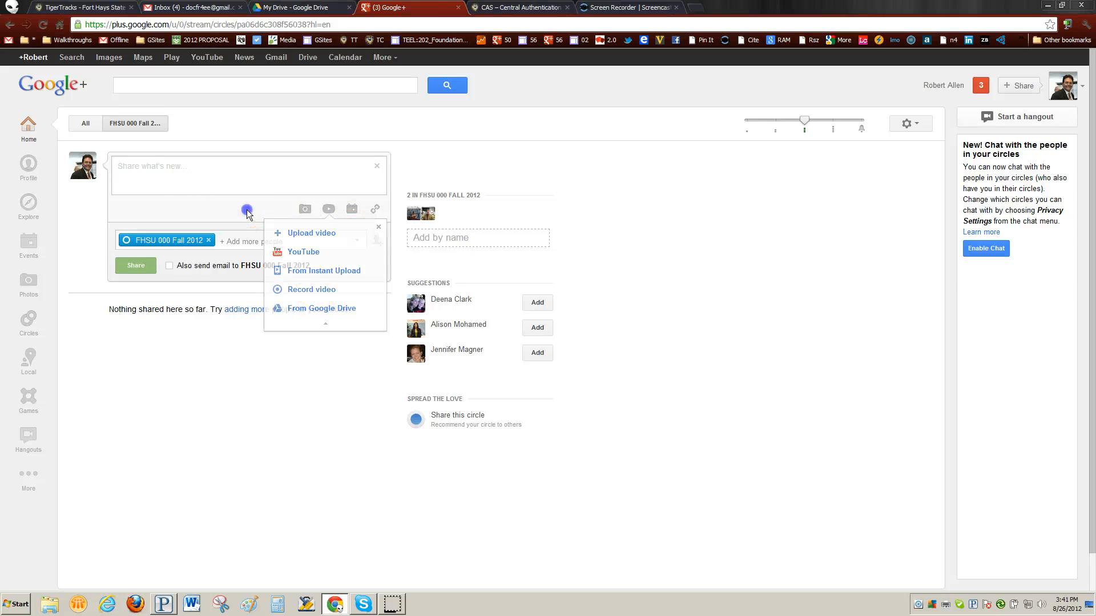
{"action": "left_click", "coordinate": [352, 209]}
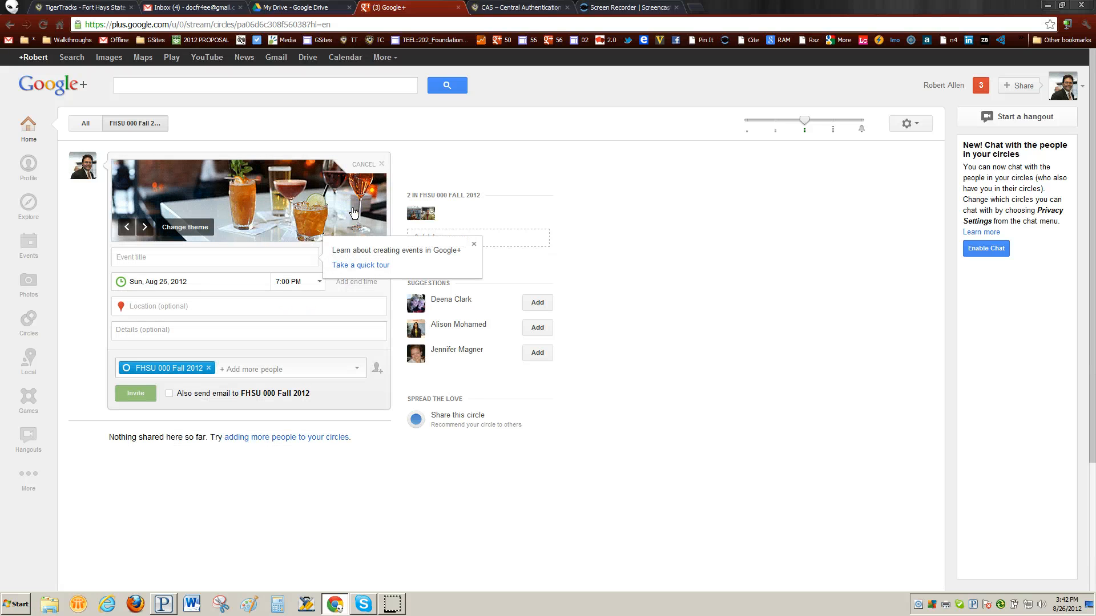
Cancel the unfinished event to return to the plain post draft.
{"action": "left_click", "coordinate": [383, 165]}
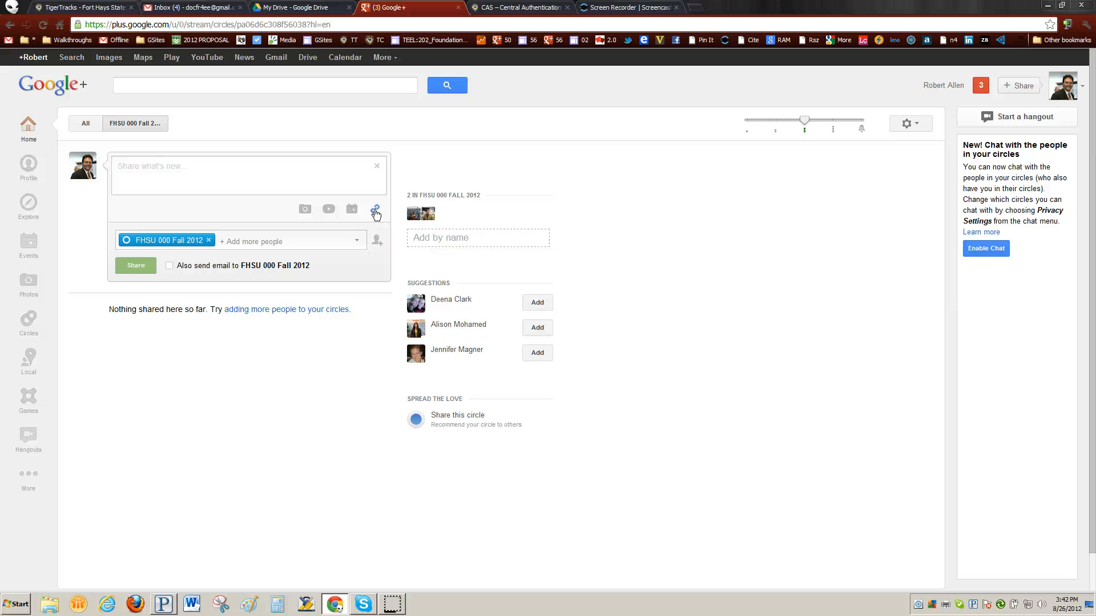
Cancel the link attachment and close the empty post composer without posting.
{"action": "left_click", "coordinate": [376, 212]}
{"action": "left_click", "coordinate": [180, 206]}
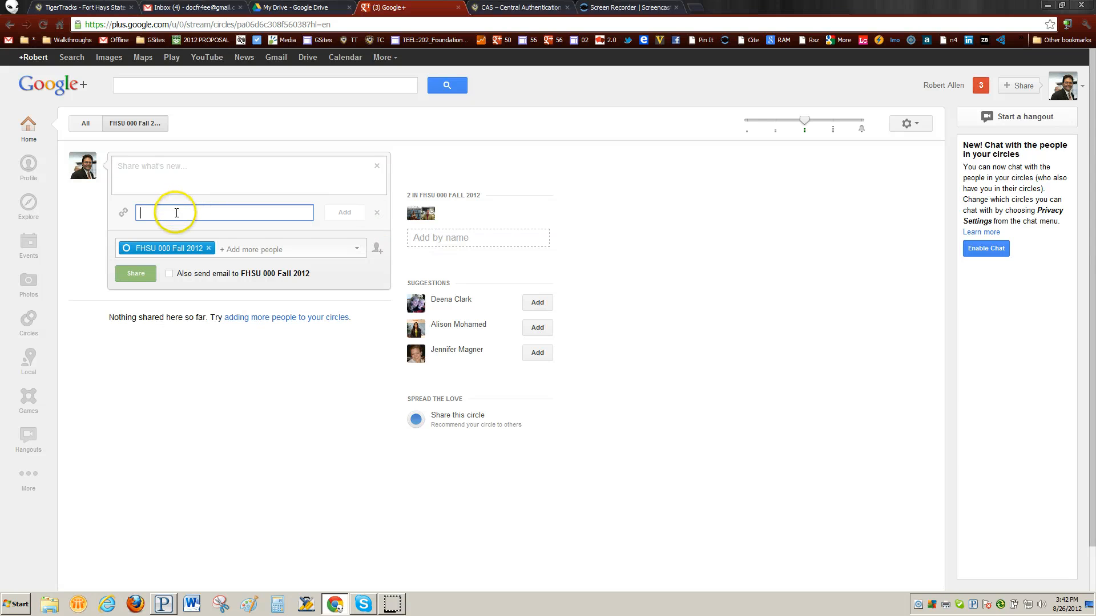
{"action": "left_click", "coordinate": [376, 212]}
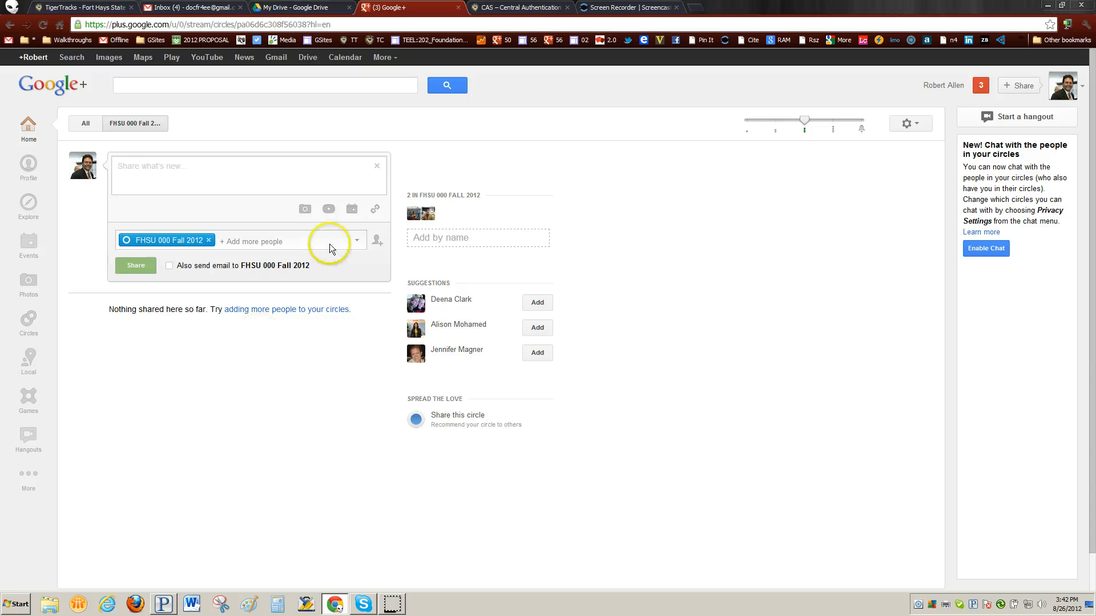
{"action": "left_click", "coordinate": [376, 167]}
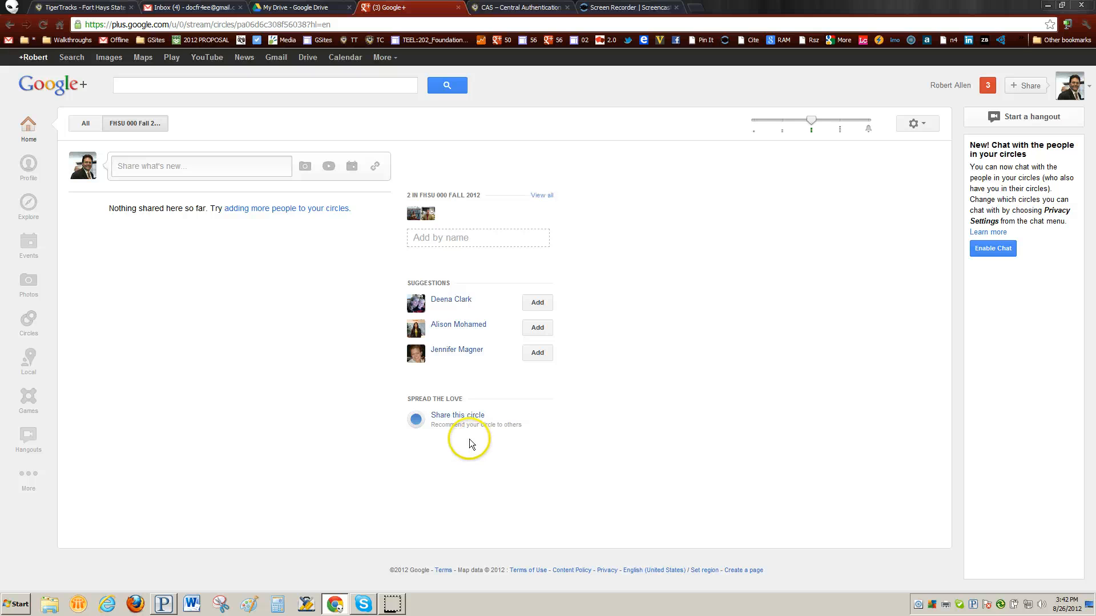
Share the circle with a note asking to be added since you're in the same class.
{"action": "left_click", "coordinate": [454, 421]}
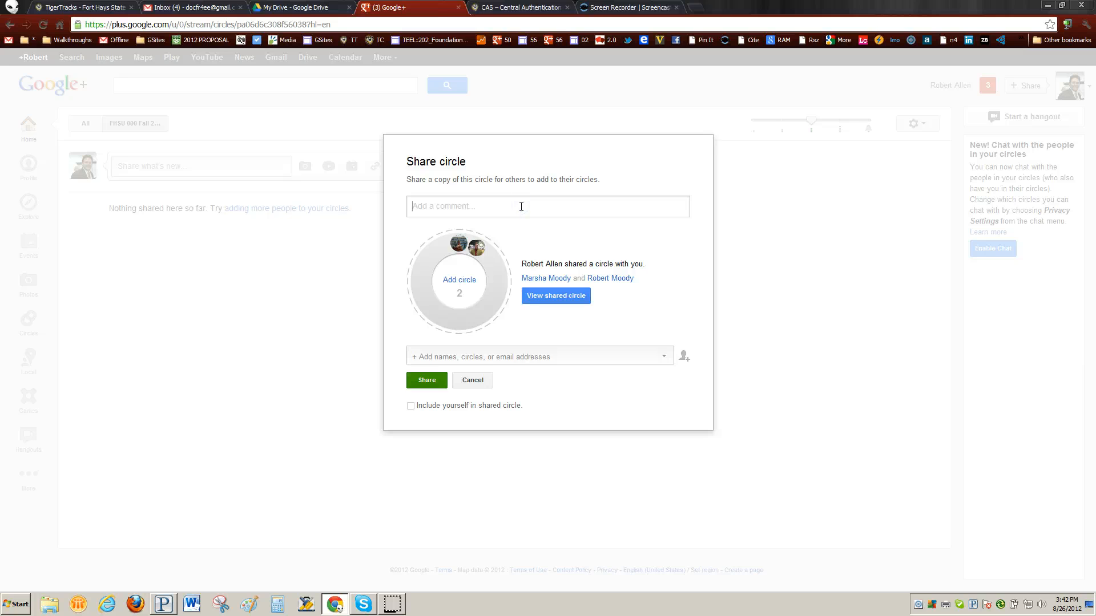
{"action": "type", "text": "Please add me to your circle I am in the smae"}
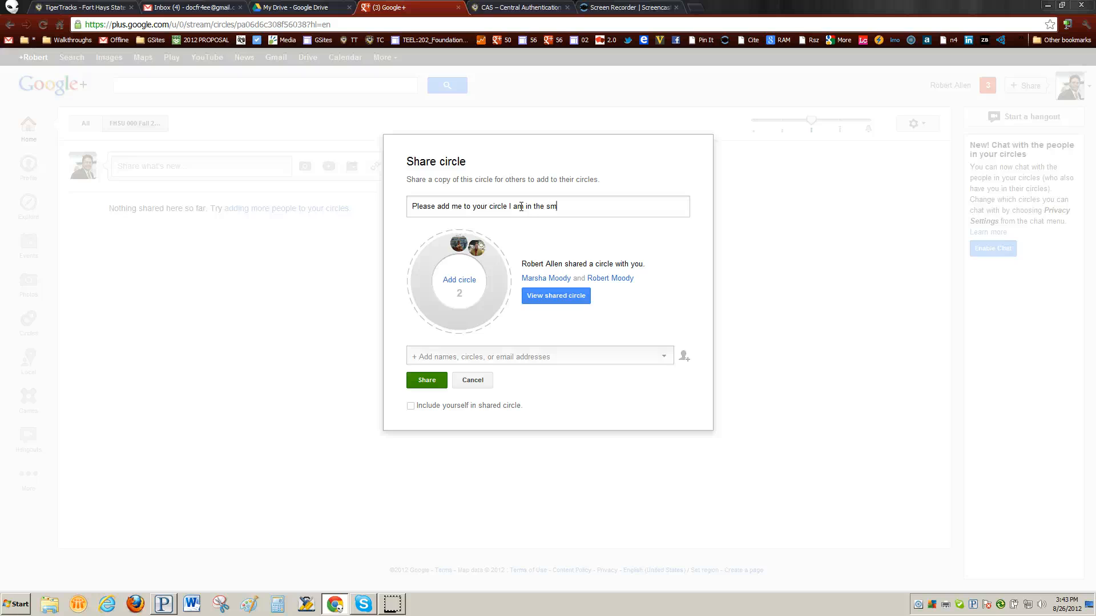
{"action": "key", "text": "BackSpace"}
{"action": "key", "text": "BackSpace"}
{"action": "key", "text": "BackSpace"}
{"action": "key", "text": "BackSpace"}
{"action": "type", "text": "ame class as you"}
Send it to the classmate's e-mail, add them to FHSU 000 Fall 2012, include yourself.
{"action": "left_click", "coordinate": [587, 353]}
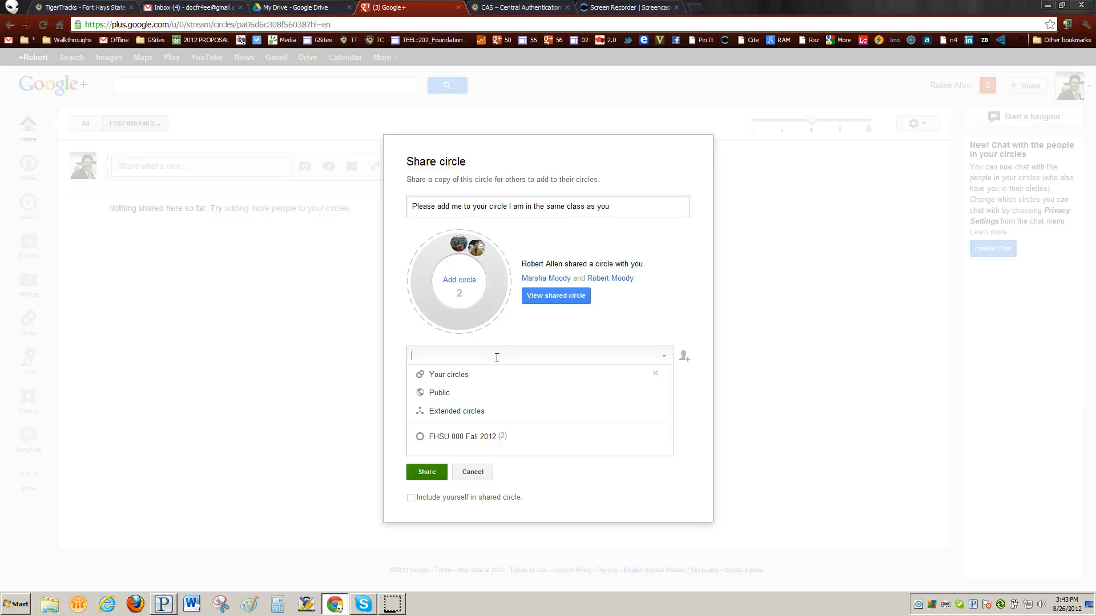
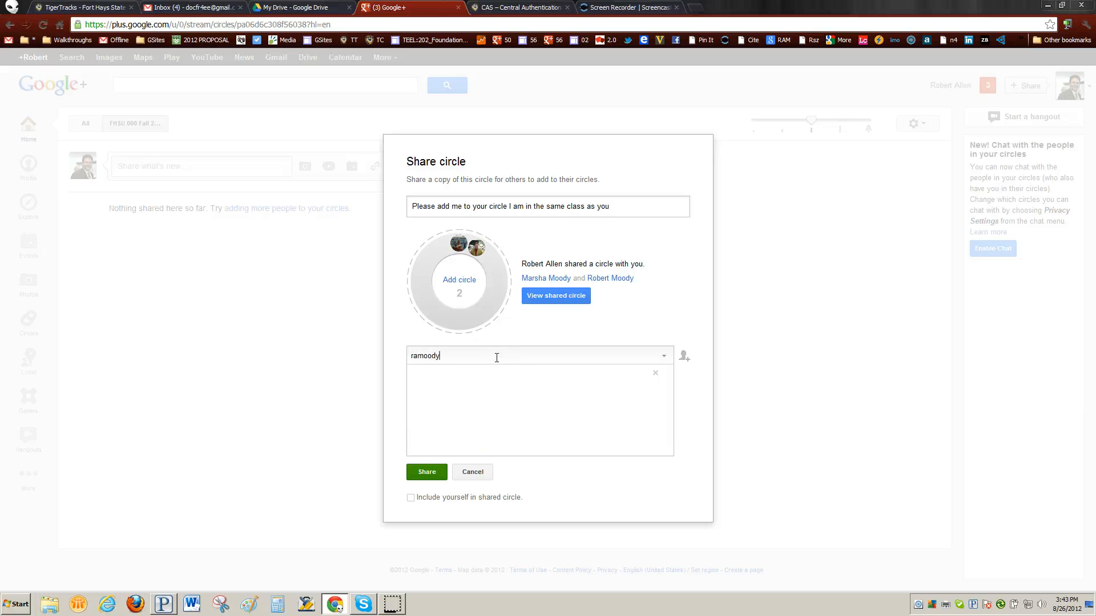
{"action": "left_click", "coordinate": [560, 382]}
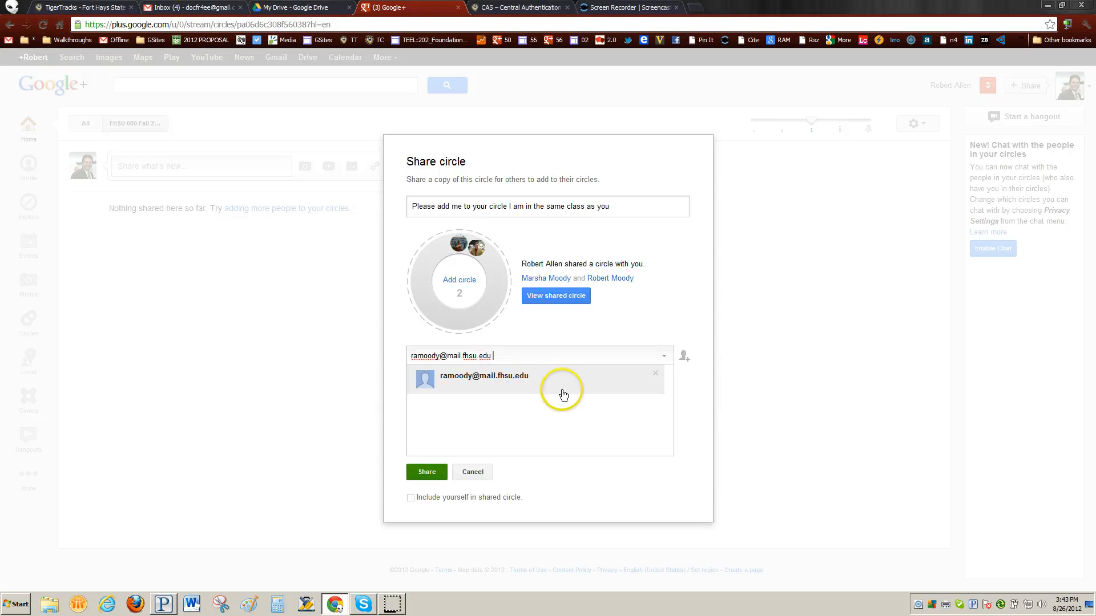
{"action": "left_click", "coordinate": [423, 357]}
{"action": "mouse_move", "coordinate": [423, 357]}
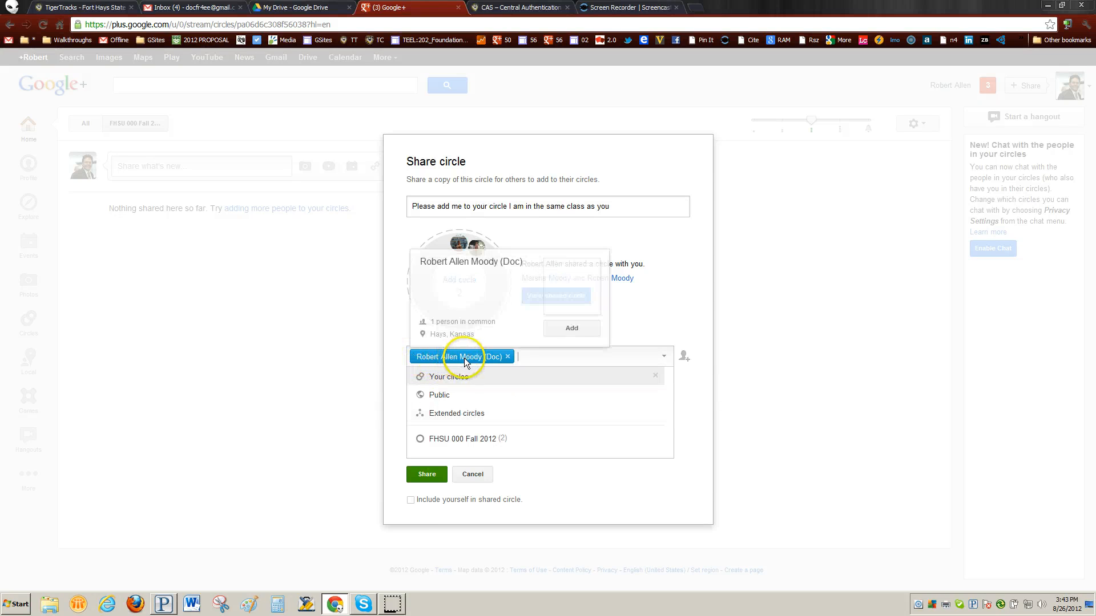
{"action": "left_click", "coordinate": [572, 328]}
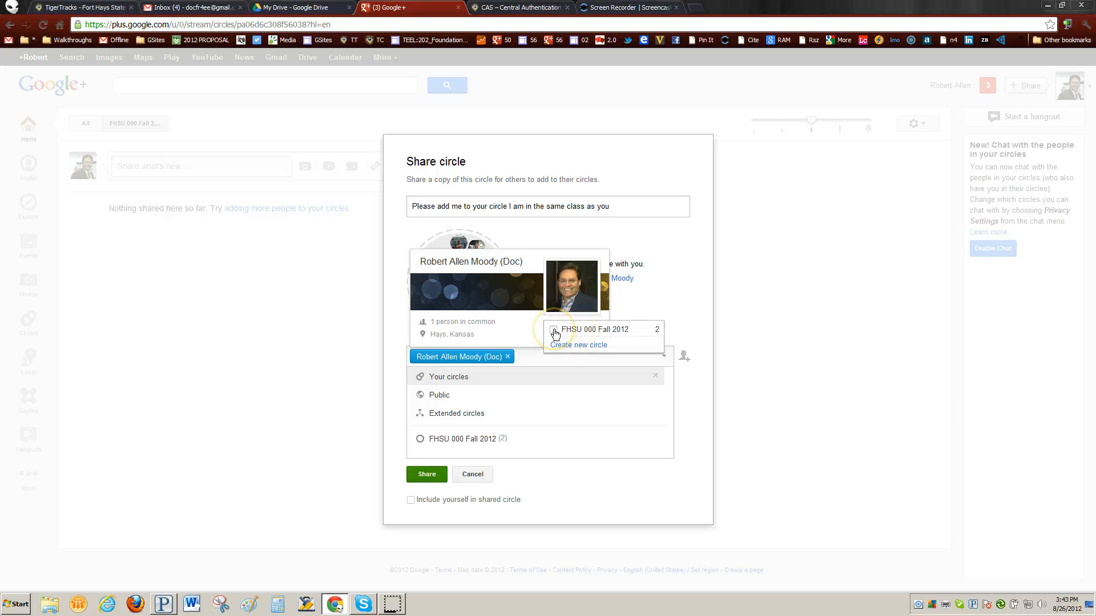
{"action": "left_click", "coordinate": [554, 331]}
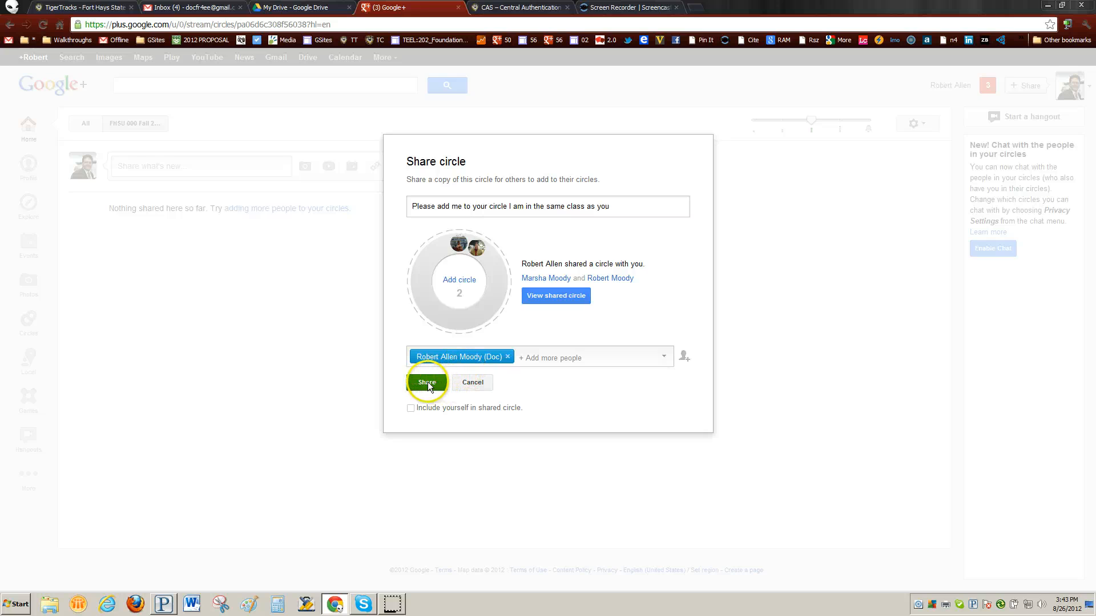
{"action": "left_click", "coordinate": [411, 409]}
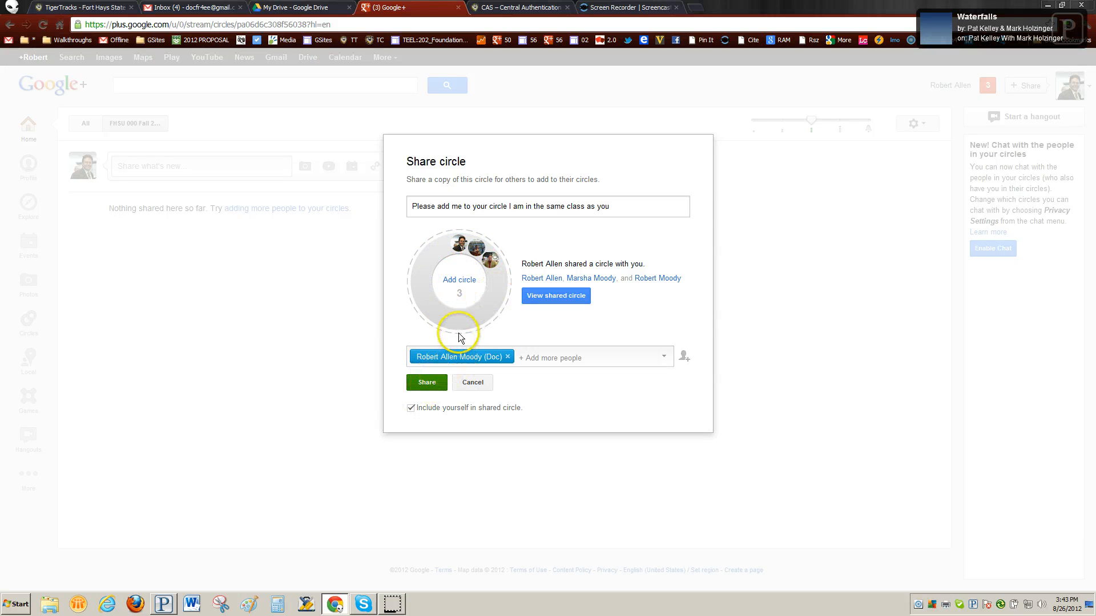
{"action": "left_click", "coordinate": [429, 382]}
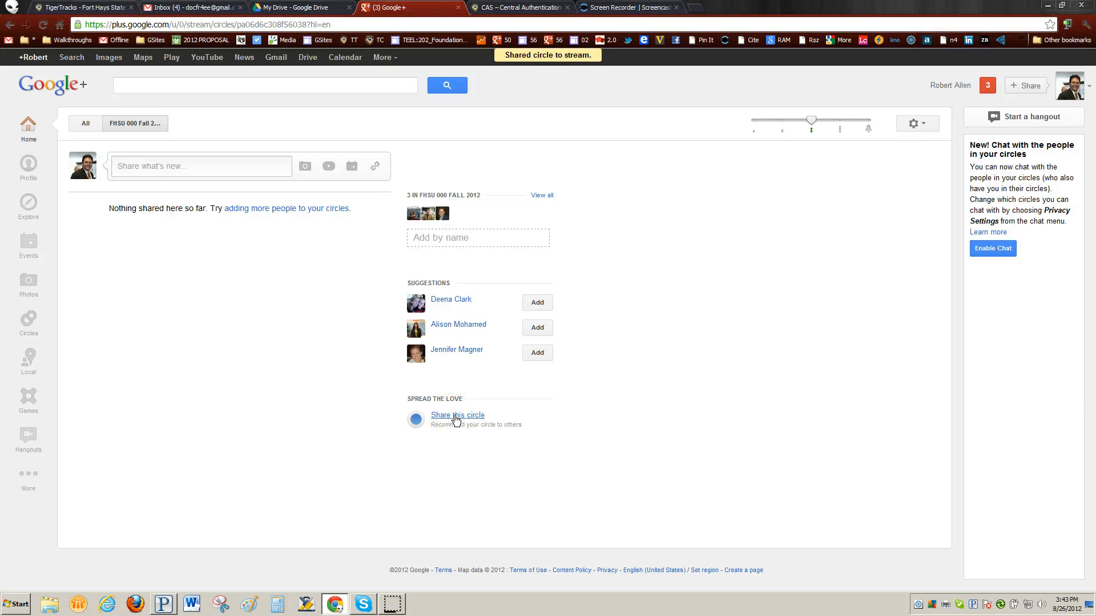
Set the circle's Home-stream slider to its lowest volume, dismiss the tip, and enable chat.
{"action": "left_click", "coordinate": [767, 191]}
{"action": "mouse_move", "coordinate": [809, 118]}
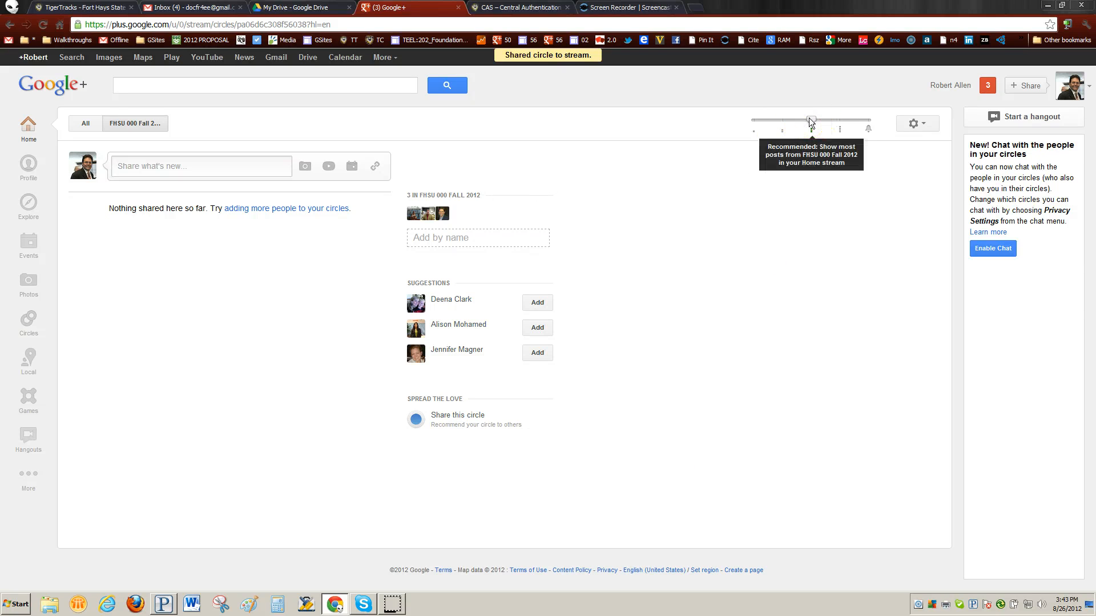
{"action": "left_click_drag", "start_coordinate": [812, 122], "coordinate": [740, 124]}
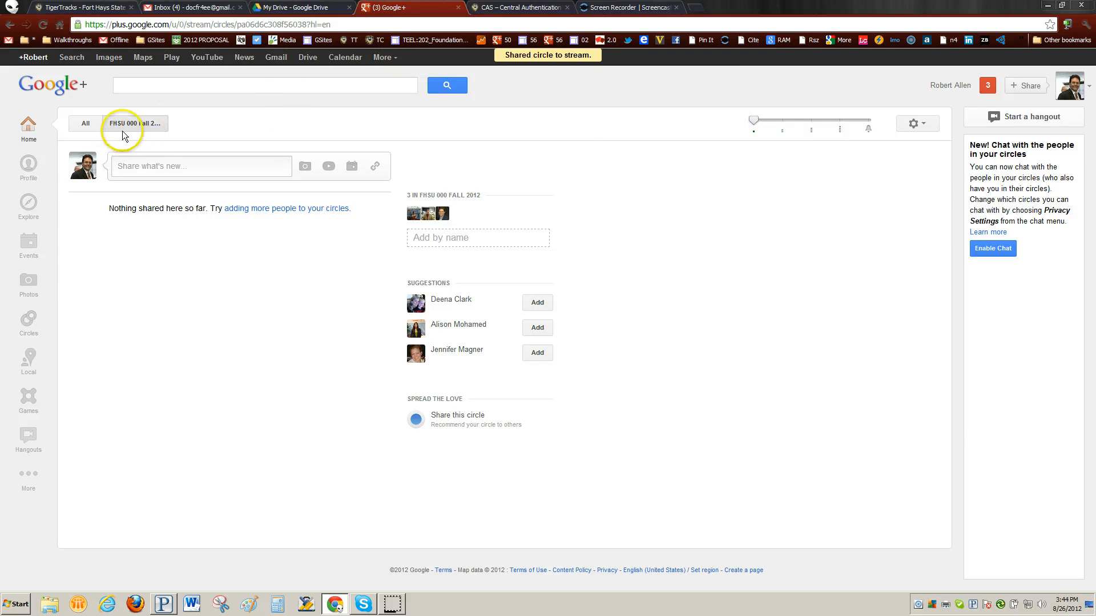
{"action": "left_click", "coordinate": [85, 124]}
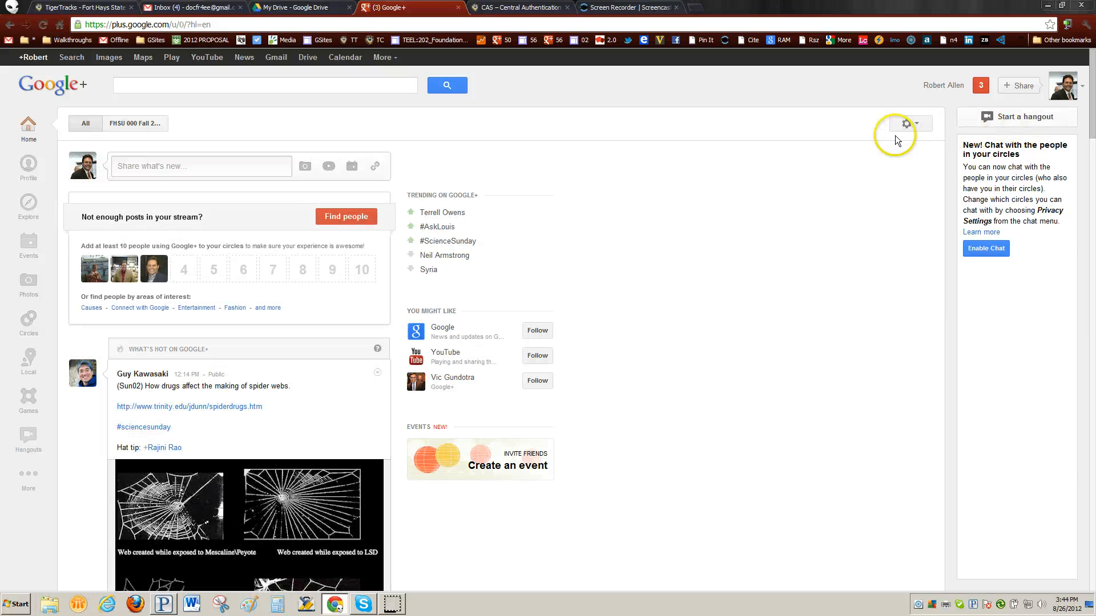
{"action": "left_click", "coordinate": [139, 123]}
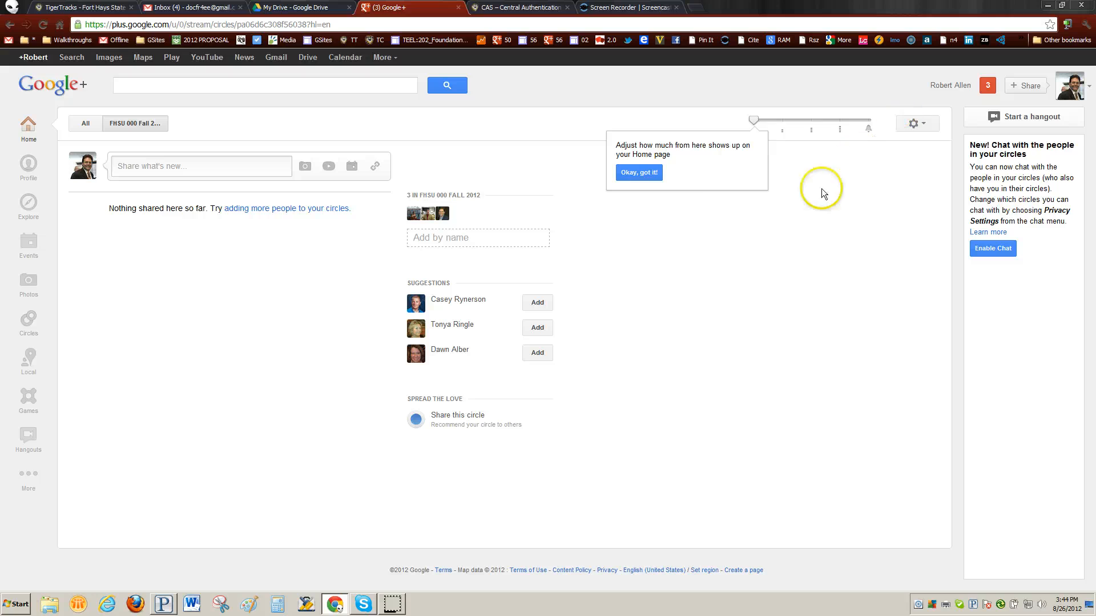
{"action": "left_click", "coordinate": [638, 173]}
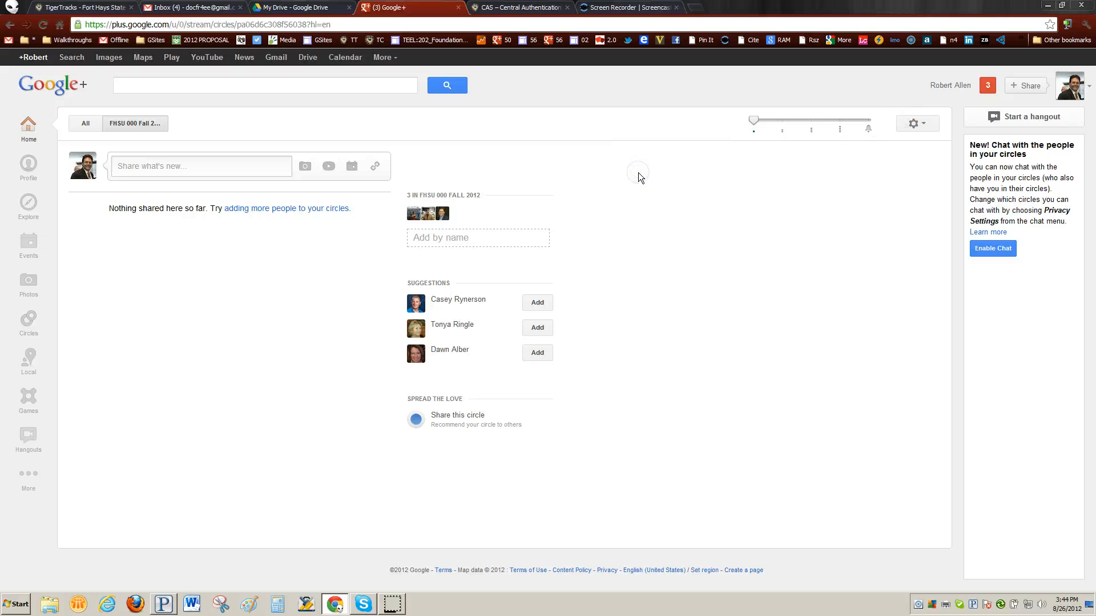
{"action": "left_click", "coordinate": [998, 249]}
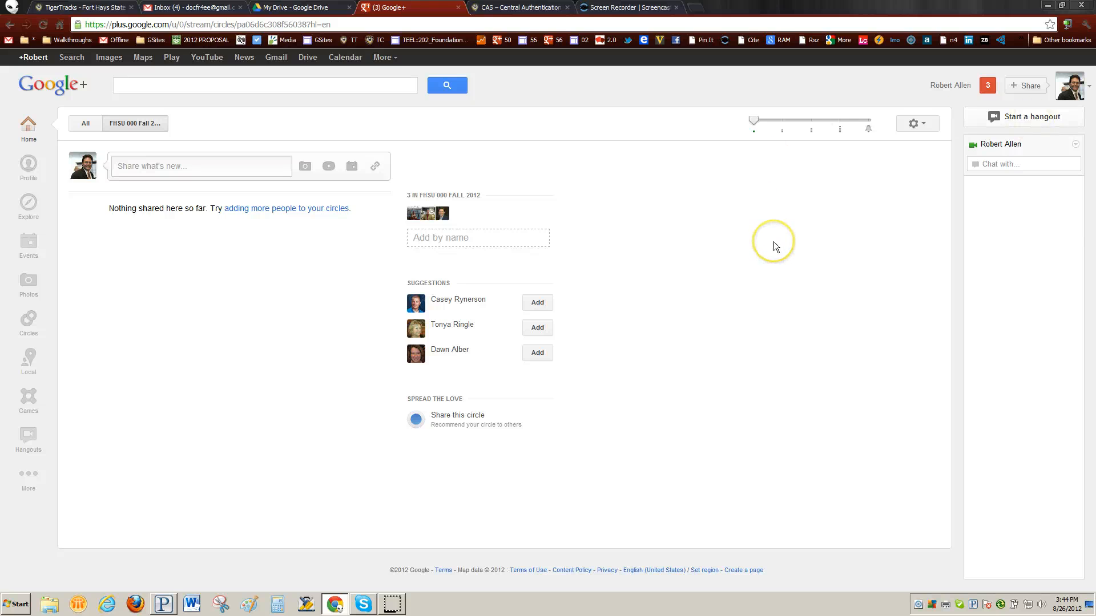
Dismiss a new + Share popup and open the notifications list.
{"action": "left_click", "coordinate": [1027, 88]}
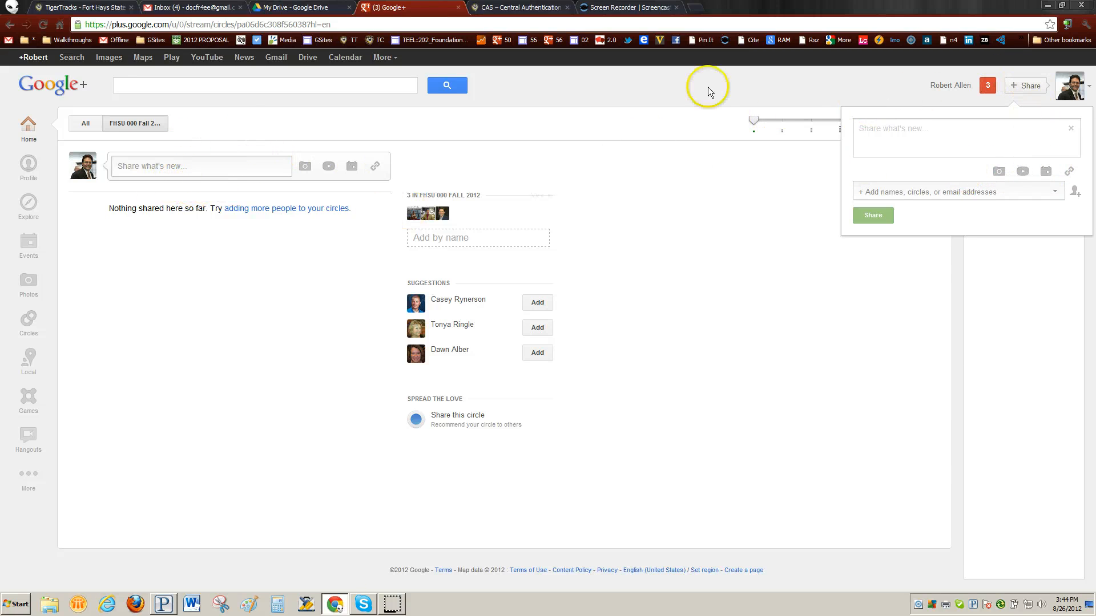
{"action": "left_click", "coordinate": [828, 88]}
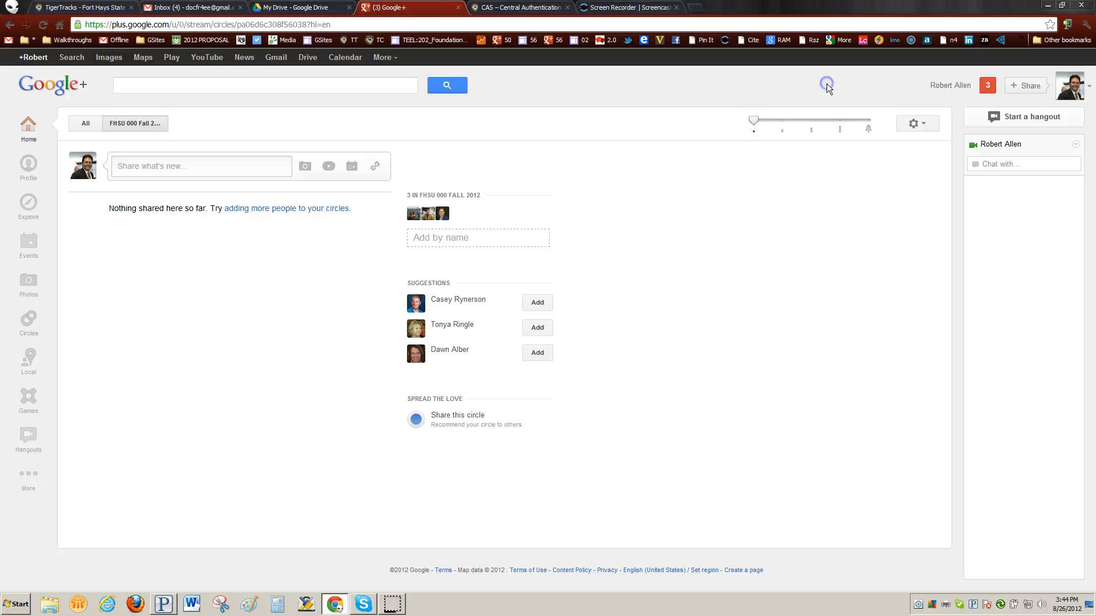
{"action": "left_click", "coordinate": [987, 85]}
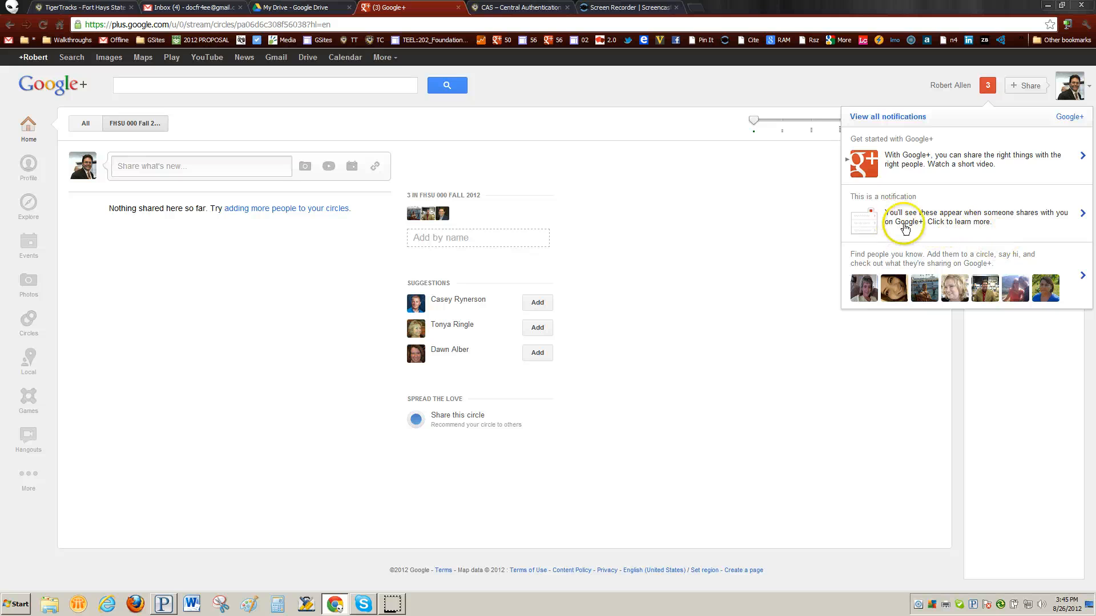
Read the shares notification and review all notifications, then return to the FHSU 000 Fall 2012 stream.
{"action": "left_click", "coordinate": [958, 220]}
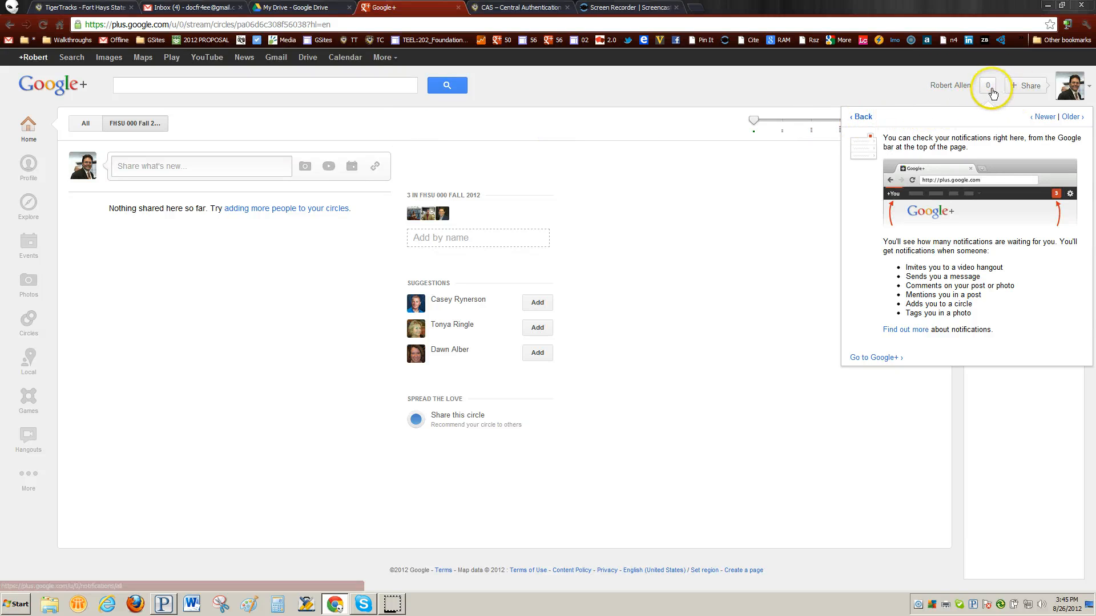
{"action": "left_click", "coordinate": [861, 117]}
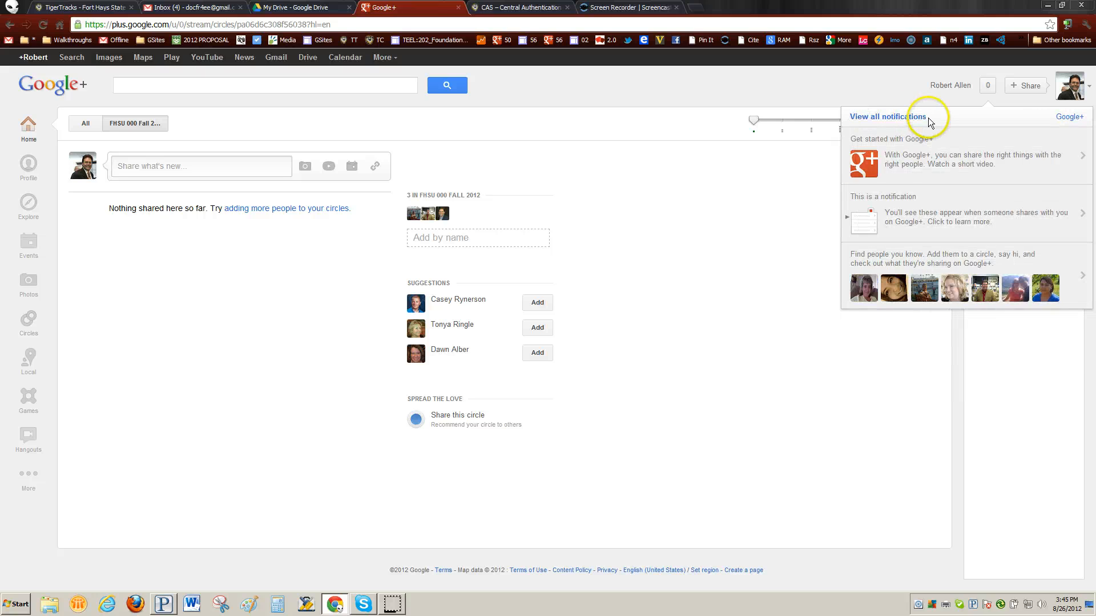
{"action": "left_click", "coordinate": [890, 118]}
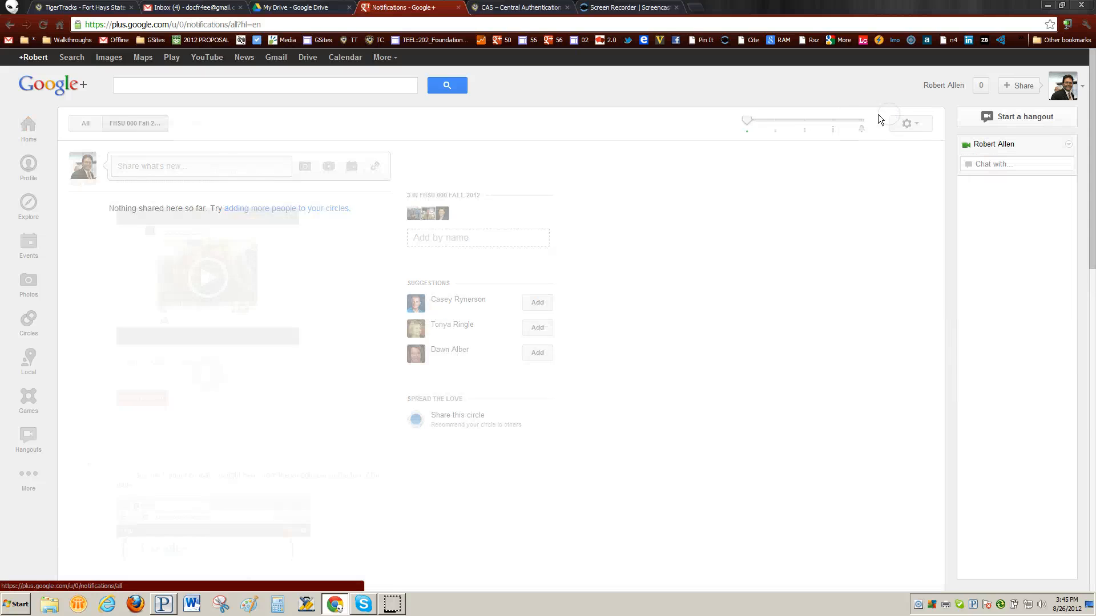
{"action": "scroll", "coordinate": [313, 339], "scroll_direction": "down", "scroll_amount": 5}
{"action": "scroll", "coordinate": [313, 347], "scroll_direction": "down", "scroll_amount": 6}
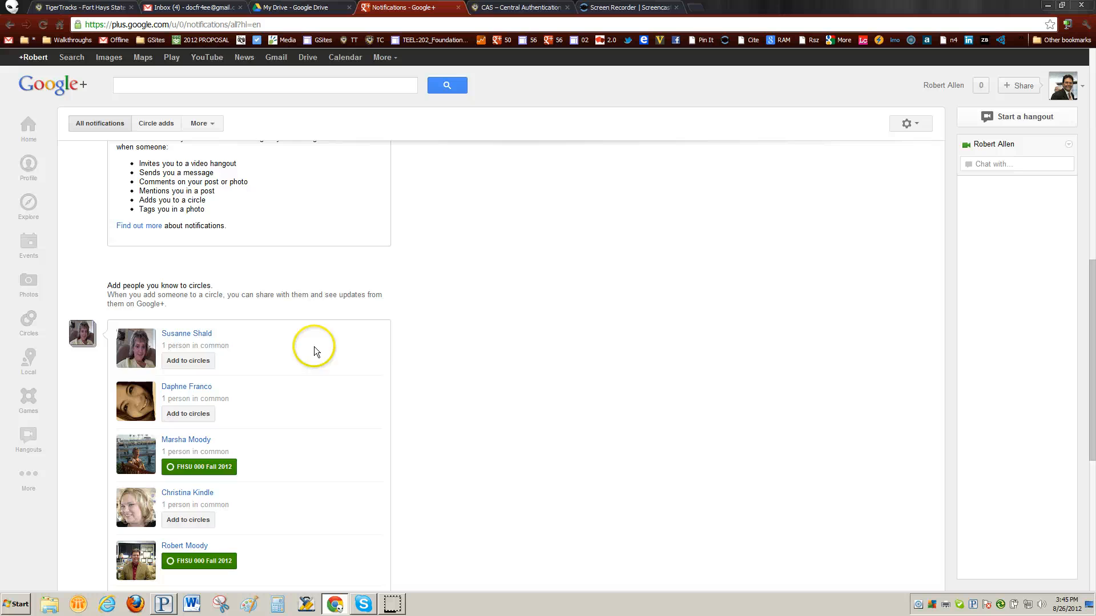
{"action": "scroll", "coordinate": [314, 347], "scroll_direction": "up", "scroll_amount": 11}
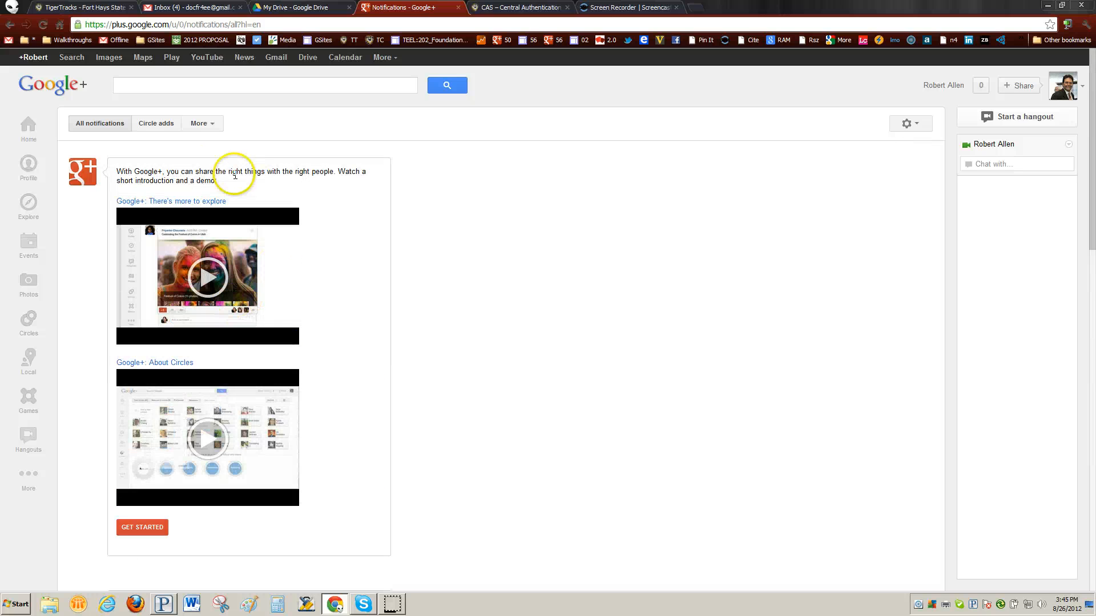
{"action": "left_click", "coordinate": [30, 127]}
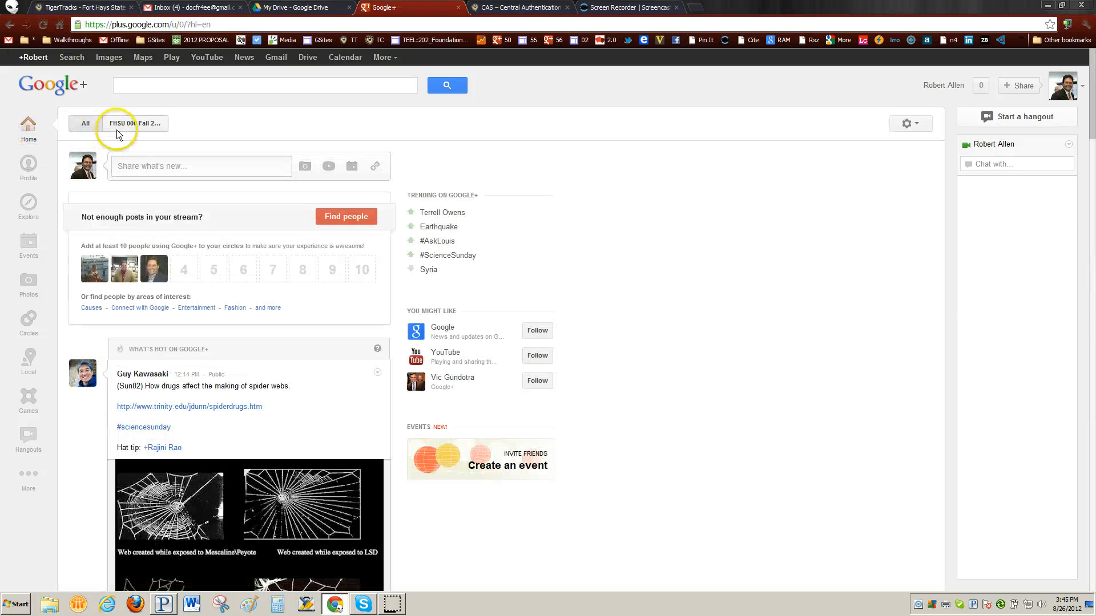
{"action": "left_click", "coordinate": [130, 125]}
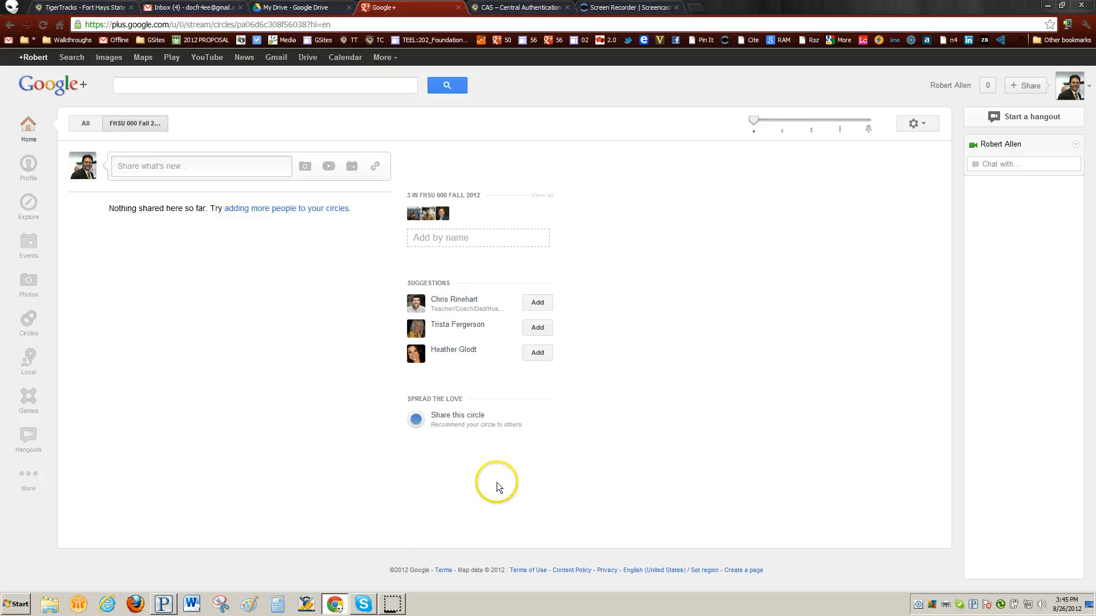